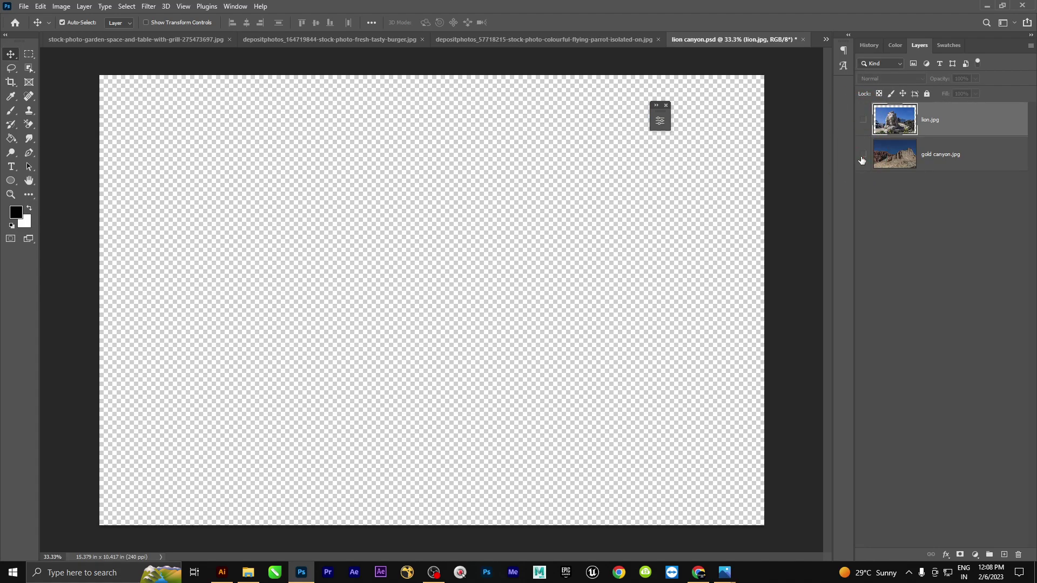
# Compare the gold canyon.jpg and lion.jpg photos by toggling the visibility of their layers.
pyautogui.click(862, 156)
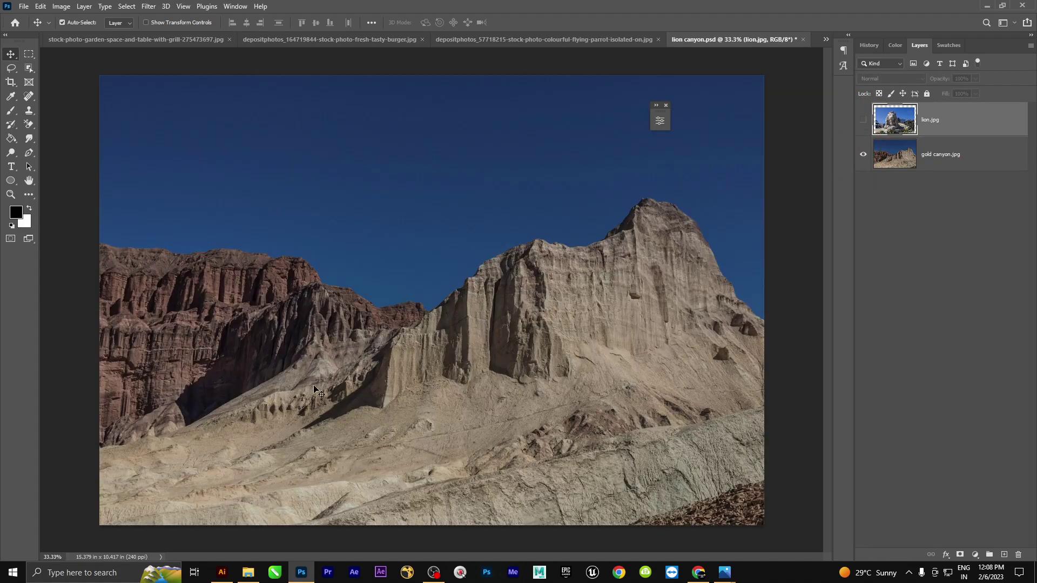
pyautogui.click(863, 120)
pyautogui.click(863, 155)
pyautogui.click(859, 121)
pyautogui.click(861, 152)
pyautogui.click(863, 121)
pyautogui.click(863, 121)
pyautogui.click(863, 155)
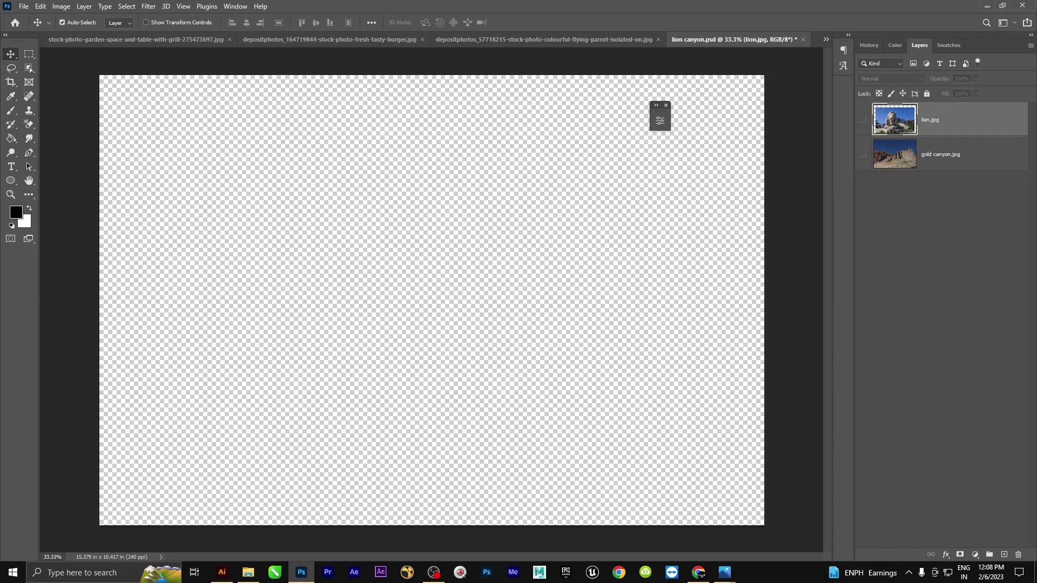
# Switch to Chrome, search for "egypt pyramid" images in a new tab, and enlarge the Travel Tips - USA Today Sphinx photo.
pyautogui.click(699, 572)
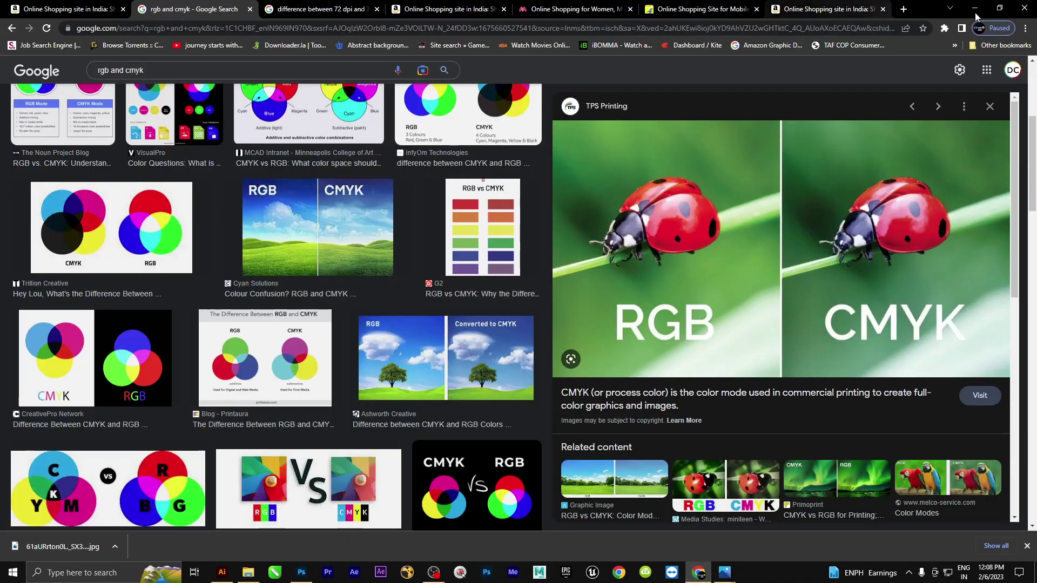
pyautogui.click(903, 9)
pyautogui.click(804, 29)
pyautogui.write('e')
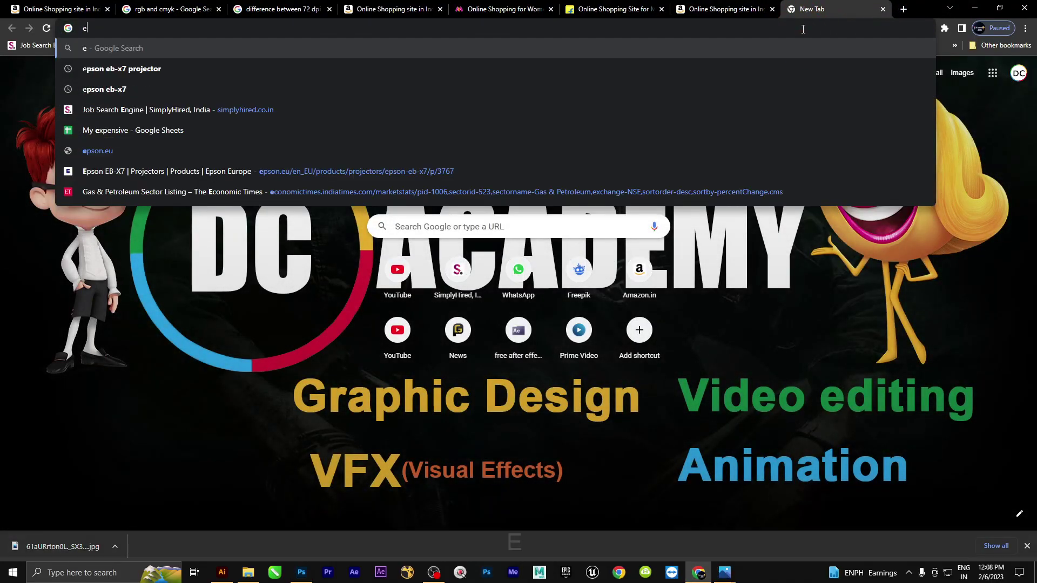
pyautogui.write('gy')
pyautogui.press('Down')
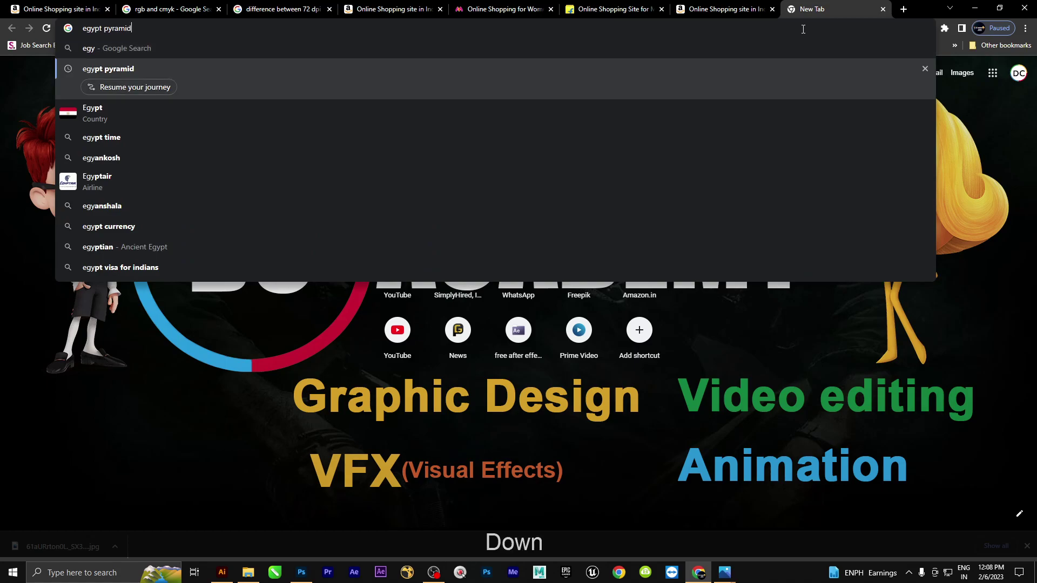
pyautogui.press('Return')
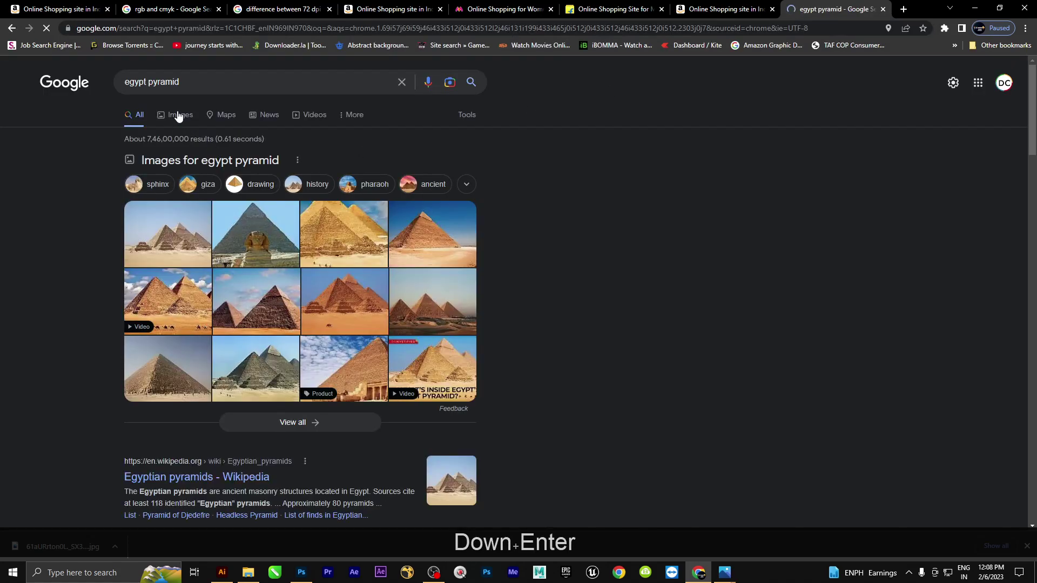
pyautogui.click(180, 115)
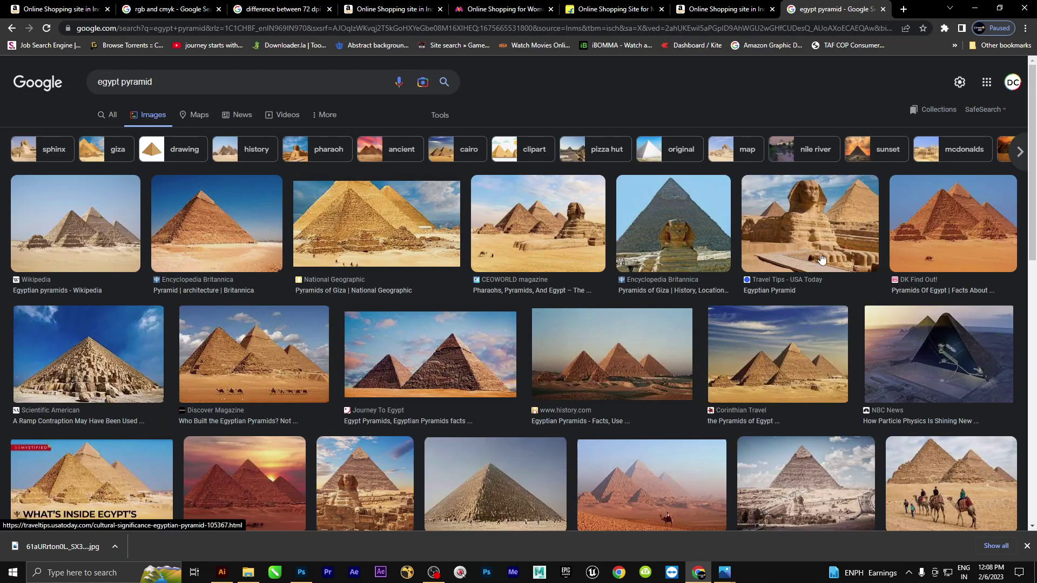
pyautogui.click(826, 245)
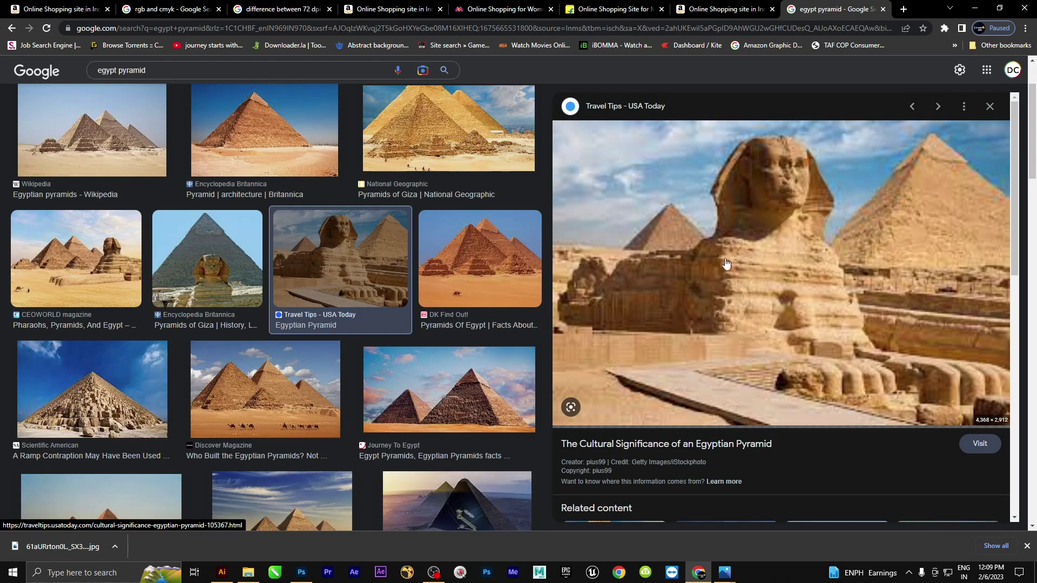
# Return to Photoshop and make both the lion.jpg and gold canyon.jpg layers visible.
pyautogui.click(301, 572)
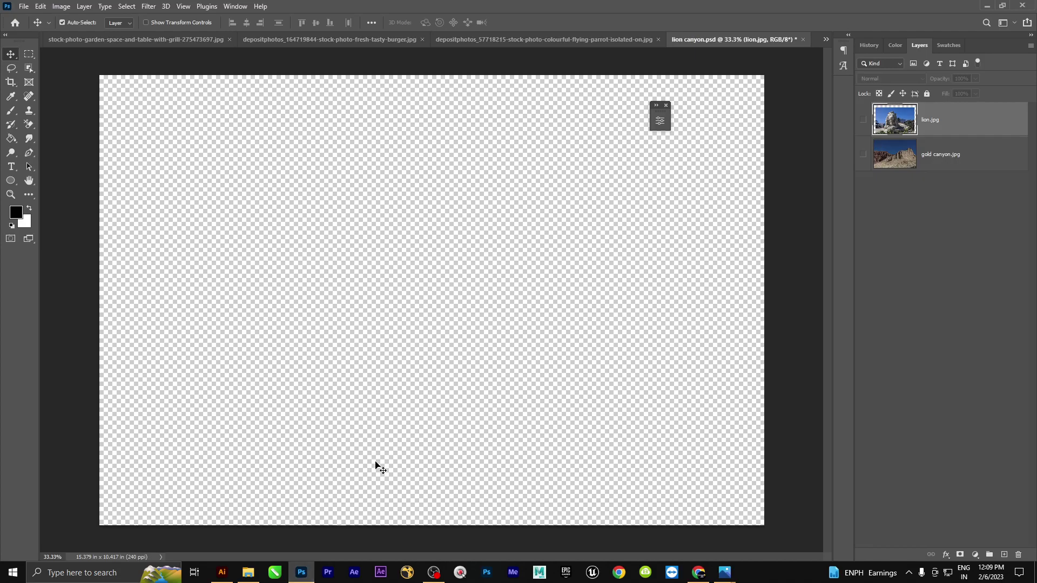
pyautogui.click(863, 121)
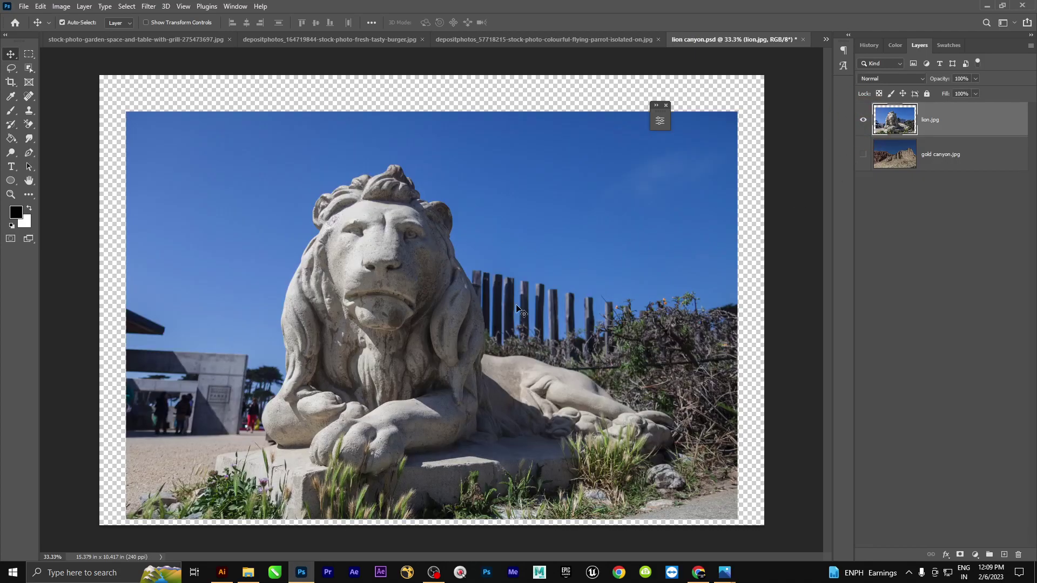
pyautogui.click(863, 155)
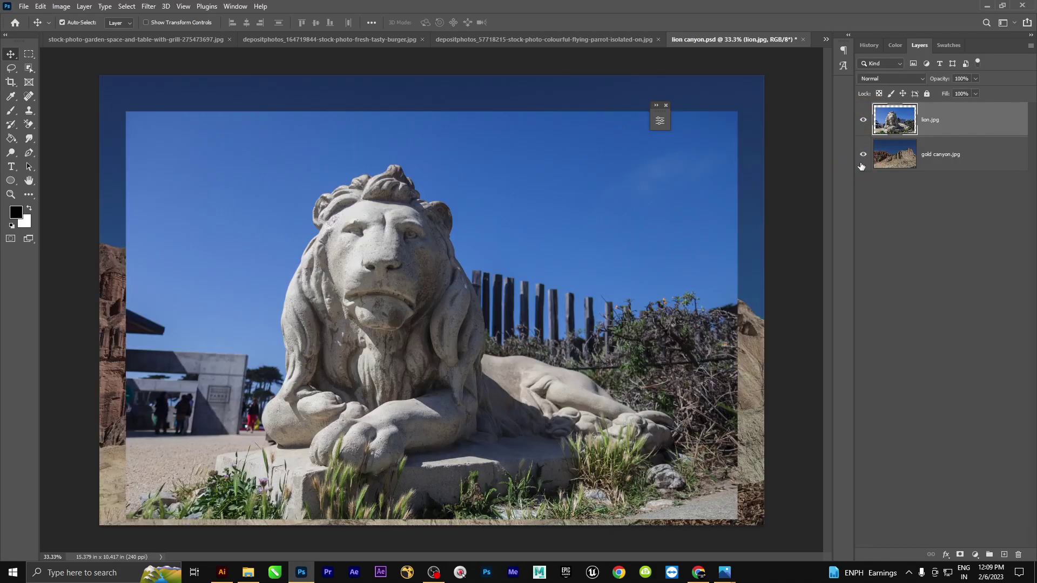
pyautogui.click(863, 121)
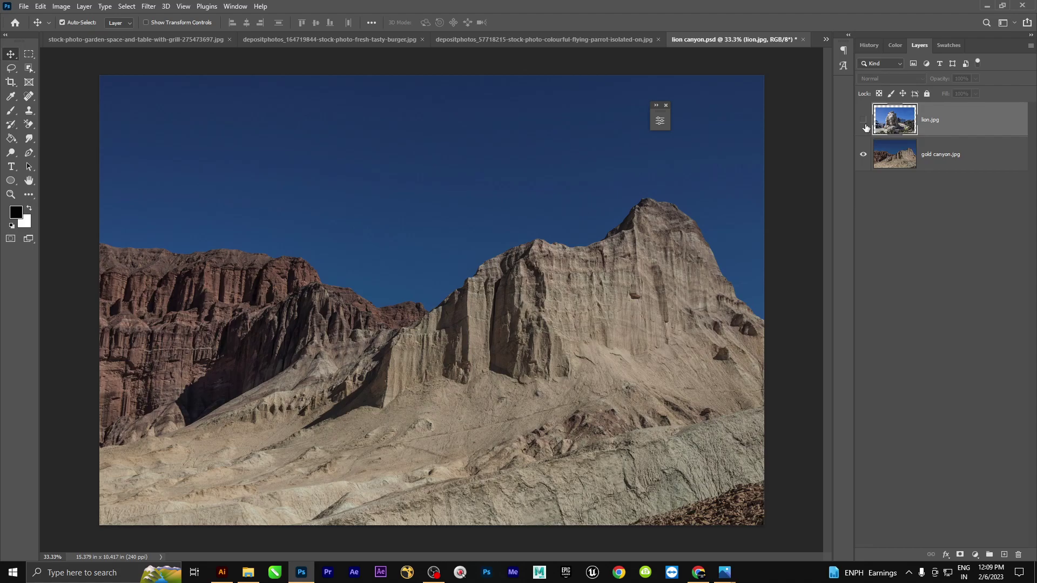
pyautogui.click(863, 121)
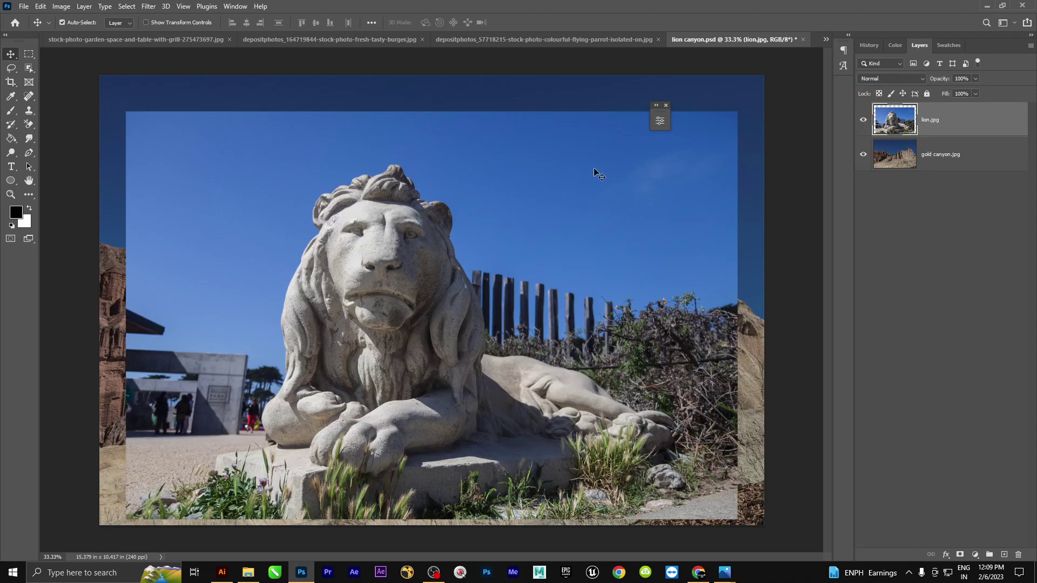
# Close the small floating panel over the canvas and move the lion photo slightly upward.
pyautogui.click(666, 106)
pyautogui.moveTo(446, 257); pyautogui.dragTo(447, 235)
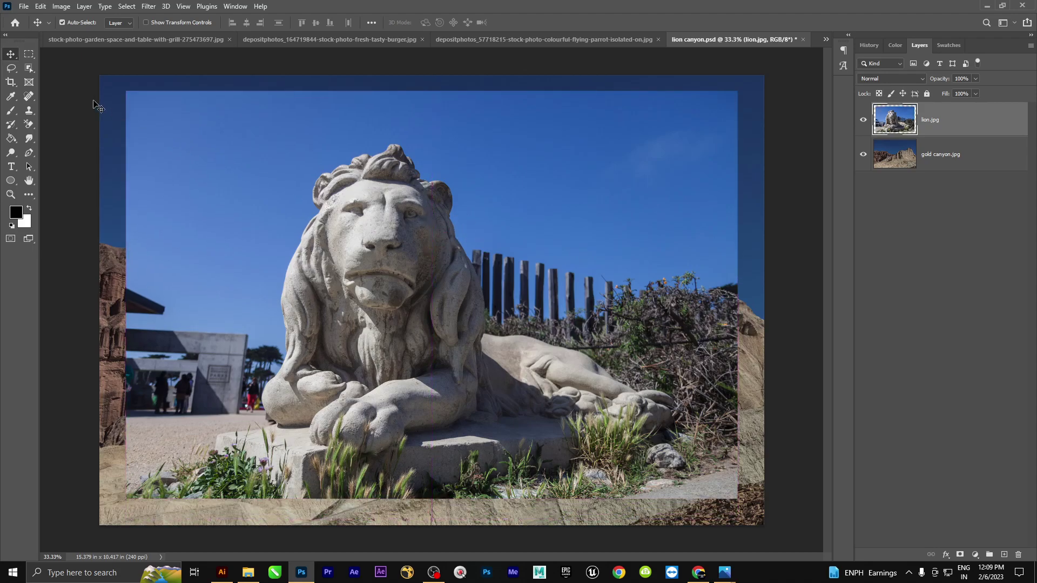
# Try to select the lion statue automatically with the Object Selection tool's Select Subject command.
pyautogui.click(29, 69)
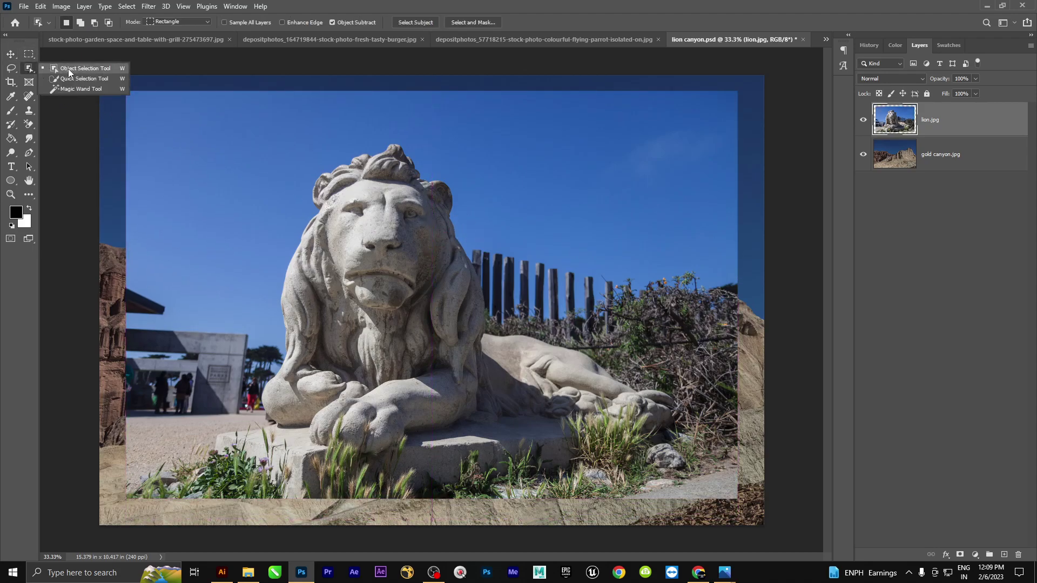
pyautogui.click(417, 22)
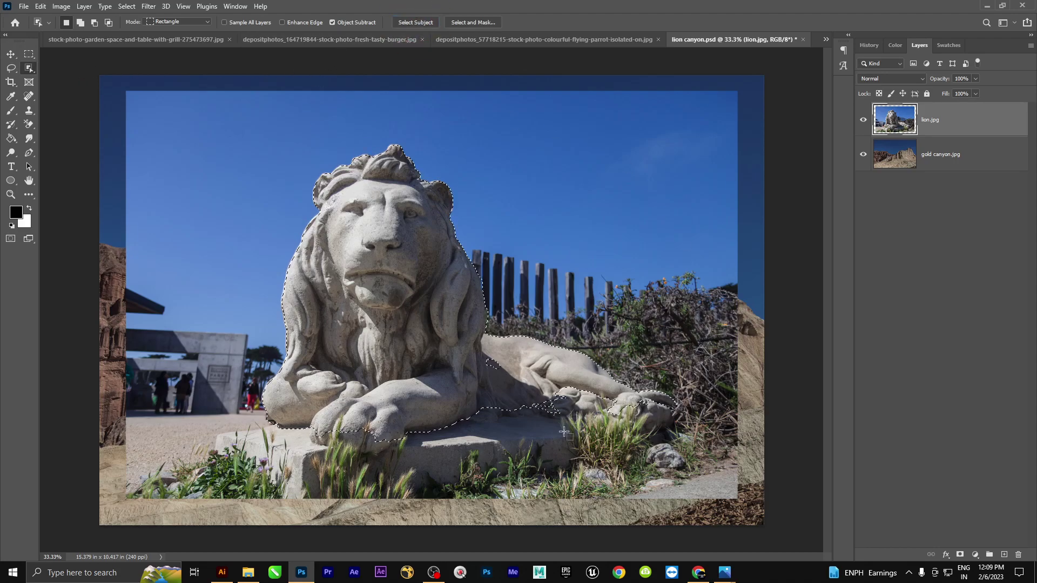
pyautogui.scroll(4, 510, 422)
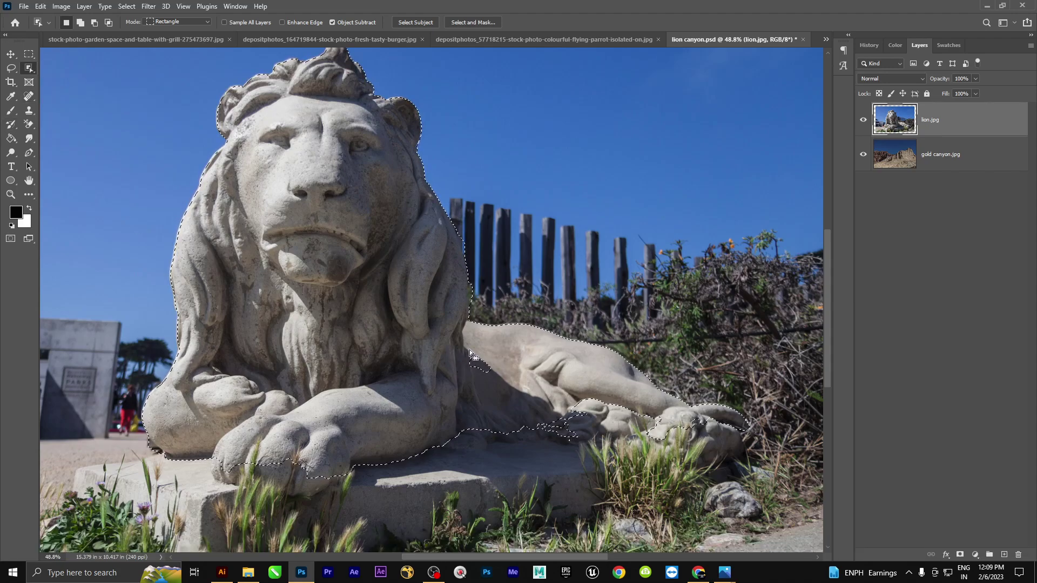
# Try to correct the selection edge near the lion's hind paw by adding and subtracting areas with the Object Selection tool.
pyautogui.press('shift')
pyautogui.moveTo(461, 346); pyautogui.dragTo(514, 386)
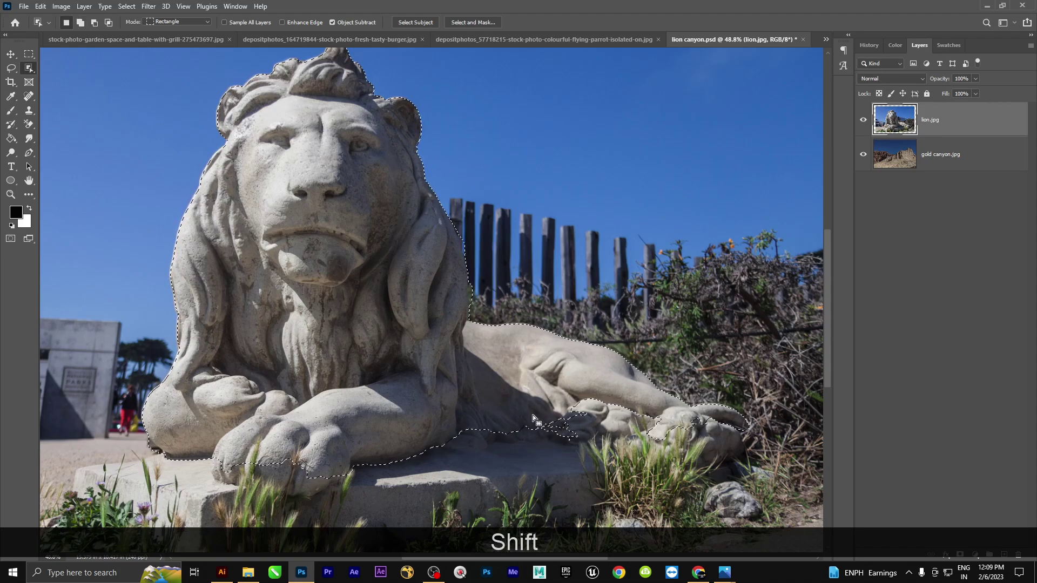
pyautogui.press('alt')
pyautogui.moveTo(533, 413); pyautogui.dragTo(590, 463)
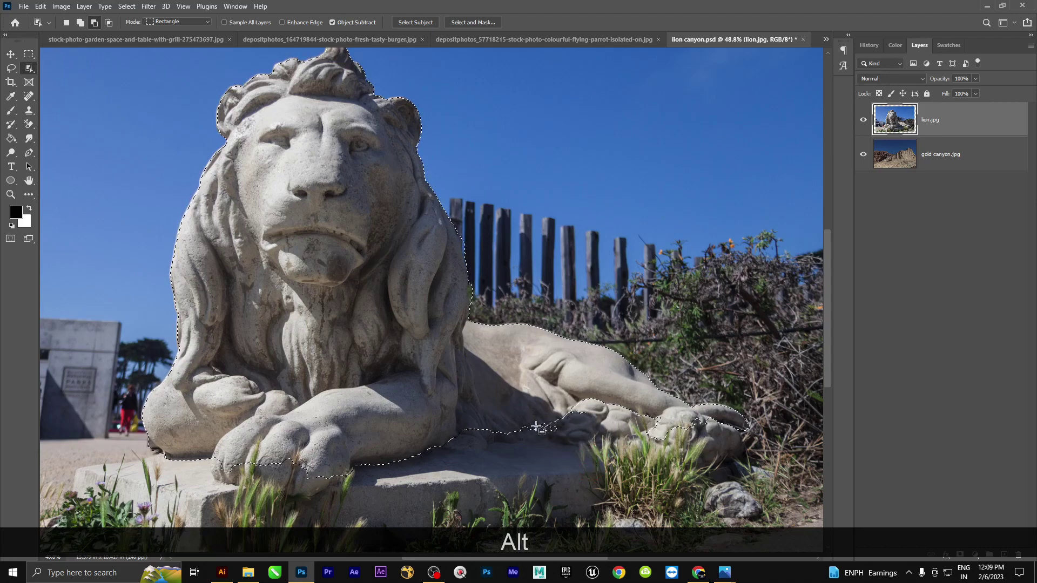
pyautogui.scroll(1, 561, 432)
pyautogui.scroll(7, 562, 432)
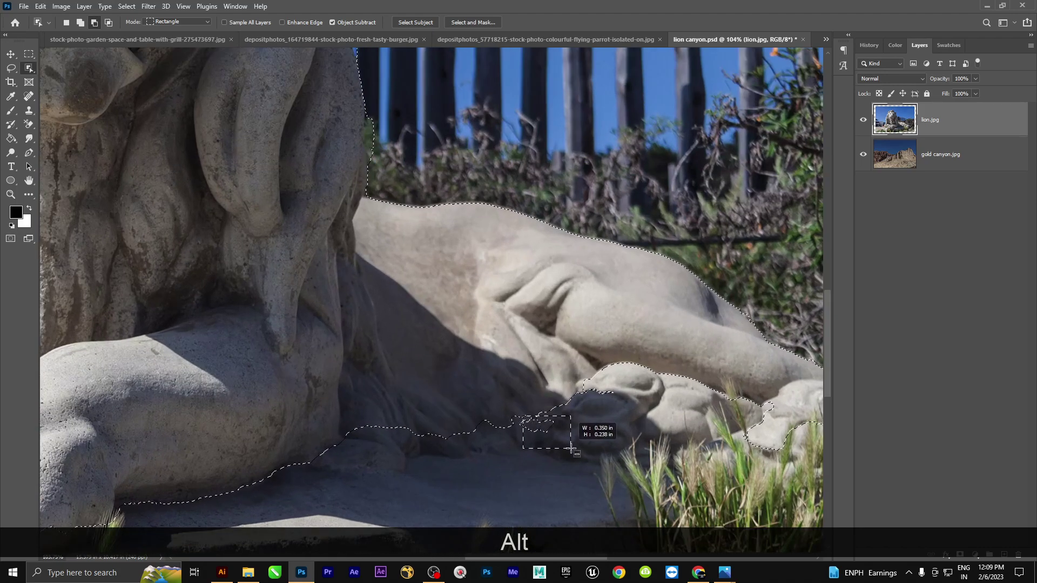
pyautogui.moveTo(575, 453); pyautogui.dragTo(576, 454)
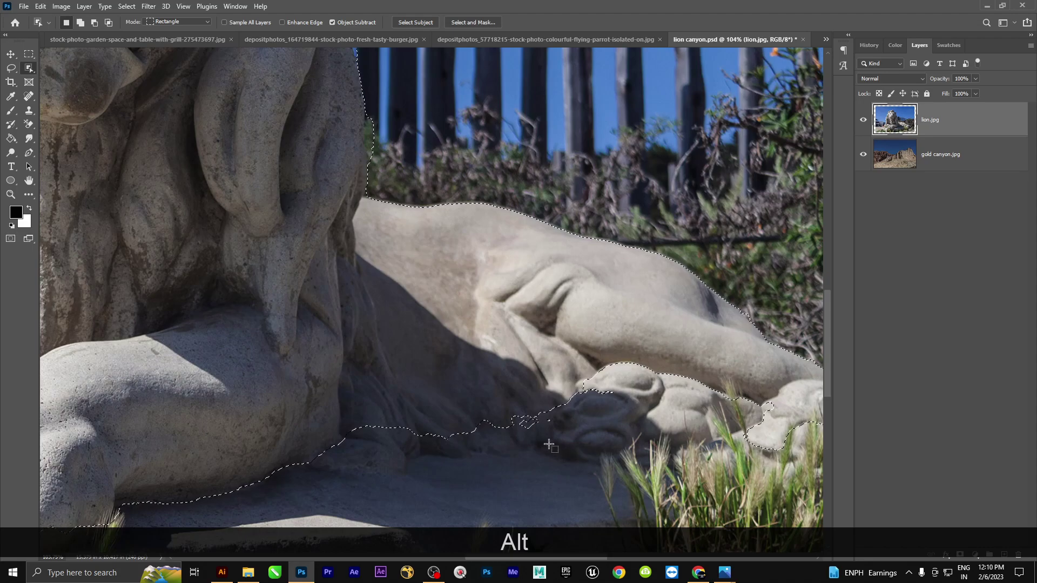
pyautogui.moveTo(505, 409); pyautogui.dragTo(590, 467)
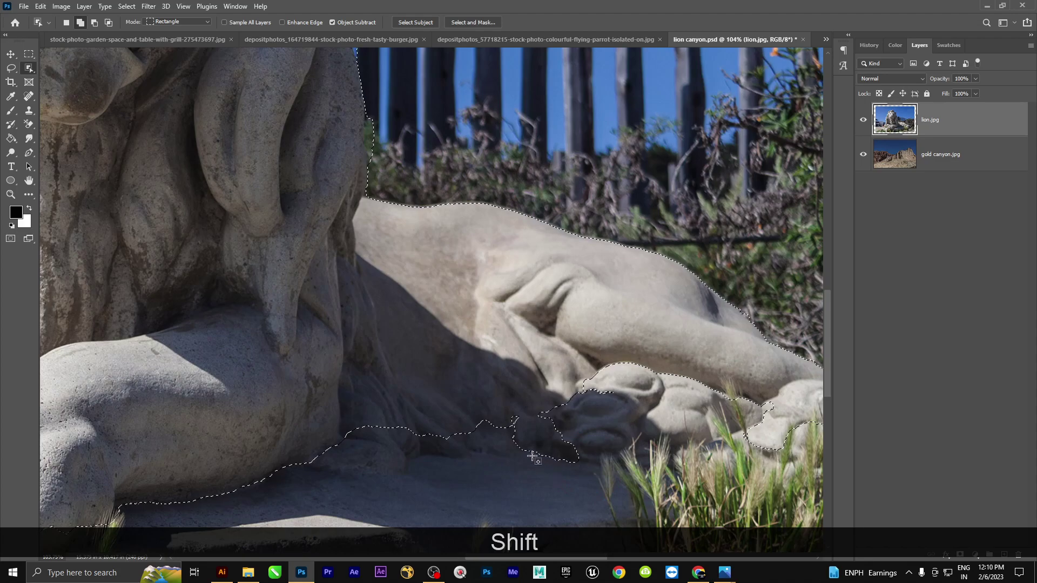
pyautogui.hotkey('ctrl', 'shift', 'z')
pyautogui.moveTo(508, 412); pyautogui.dragTo(580, 455)
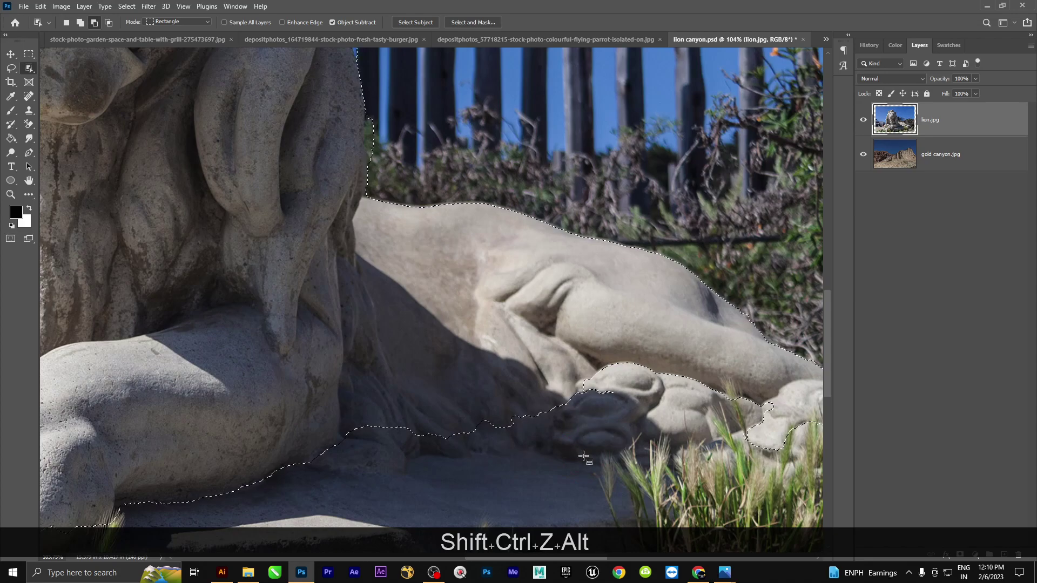
# Check the selection edge along the lion's mane beside the fence posts and clear the selection.
pyautogui.scroll(-5, 497, 431)
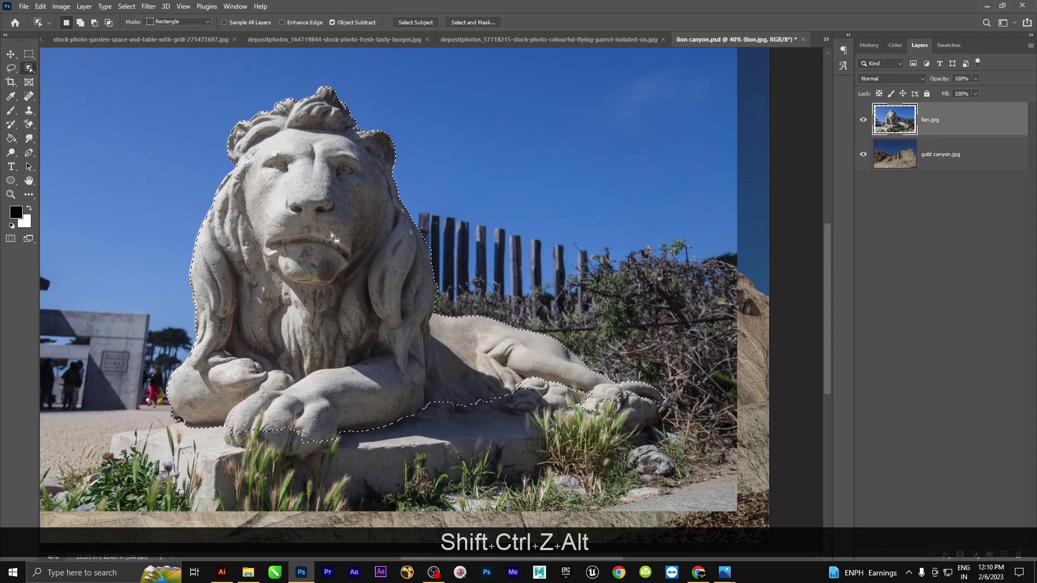
pyautogui.scroll(-2, 341, 237)
pyautogui.scroll(6, 358, 268)
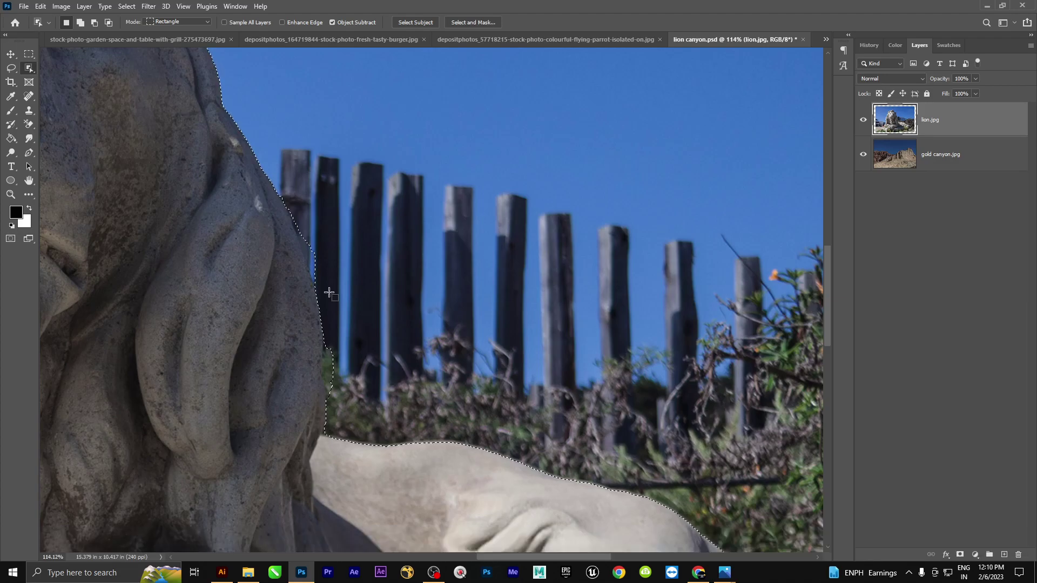
pyautogui.scroll(-6, 328, 292)
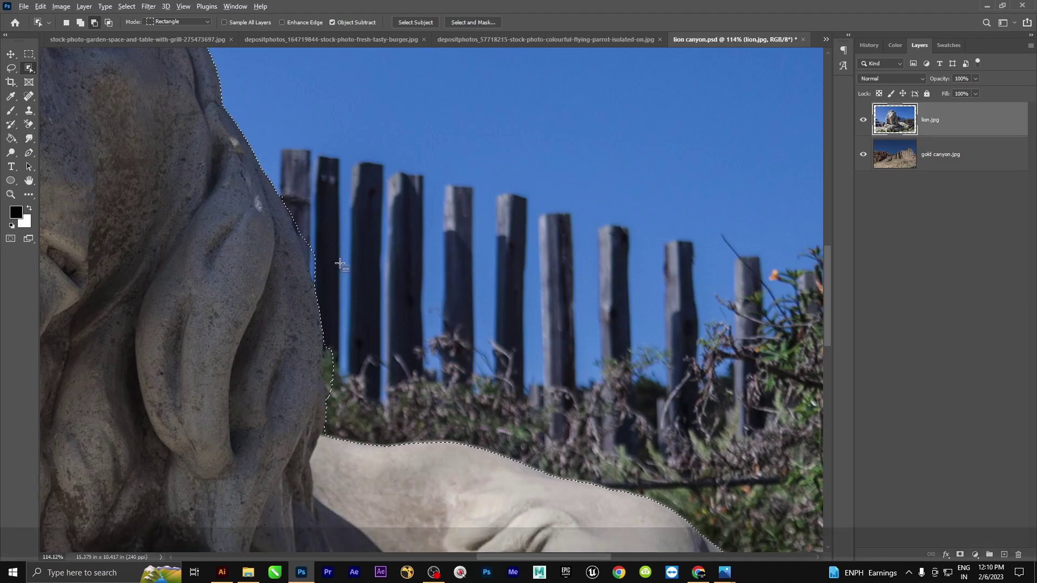
pyautogui.hotkey('ctrl', 'd')
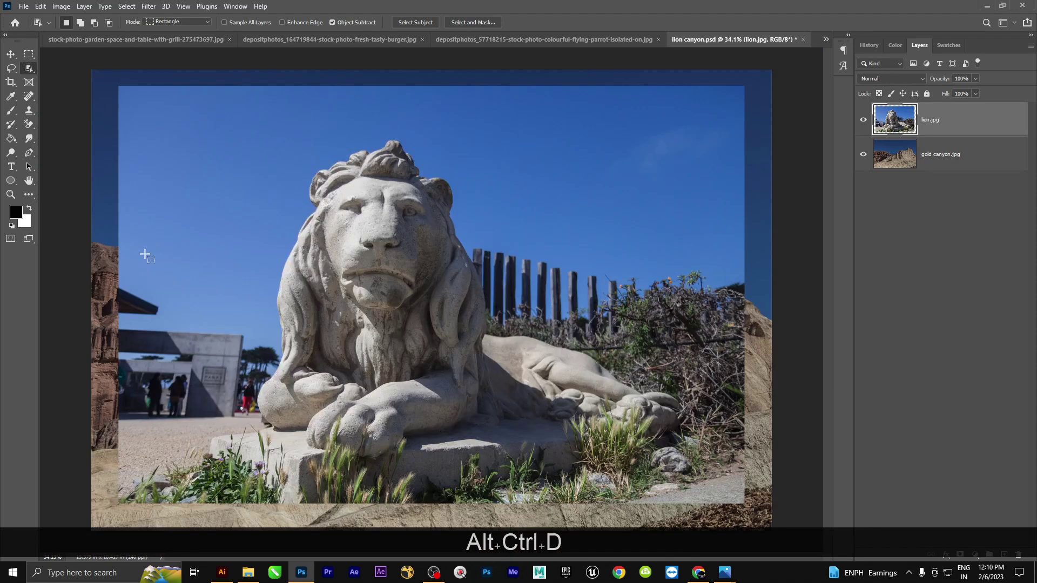
# Start a Pen tool path on the left outer edge of the lion's mane, placing the first anchor points upward along the contour.
pyautogui.scroll(4, 324, 275)
pyautogui.press('p')
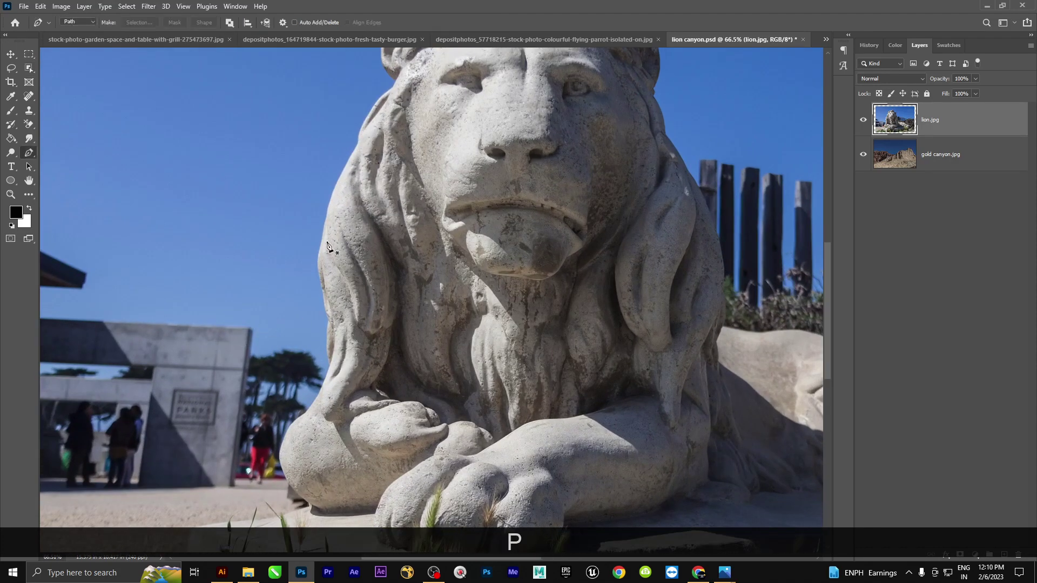
pyautogui.scroll(3, 324, 302)
pyautogui.click(317, 314)
pyautogui.hotkey('ctrl', 'z')
pyautogui.scroll(4, 320, 313)
pyautogui.click(319, 306)
pyautogui.click(333, 235)
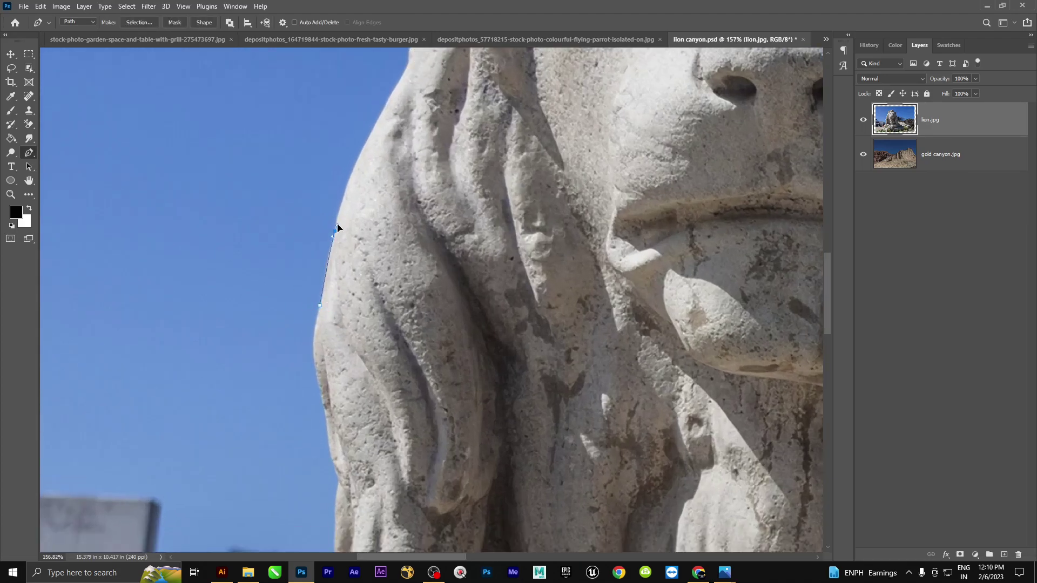
pyautogui.keyDown('alt'); pyautogui.click(335, 231); pyautogui.keyUp('alt')
pyautogui.scroll(2, 350, 254)
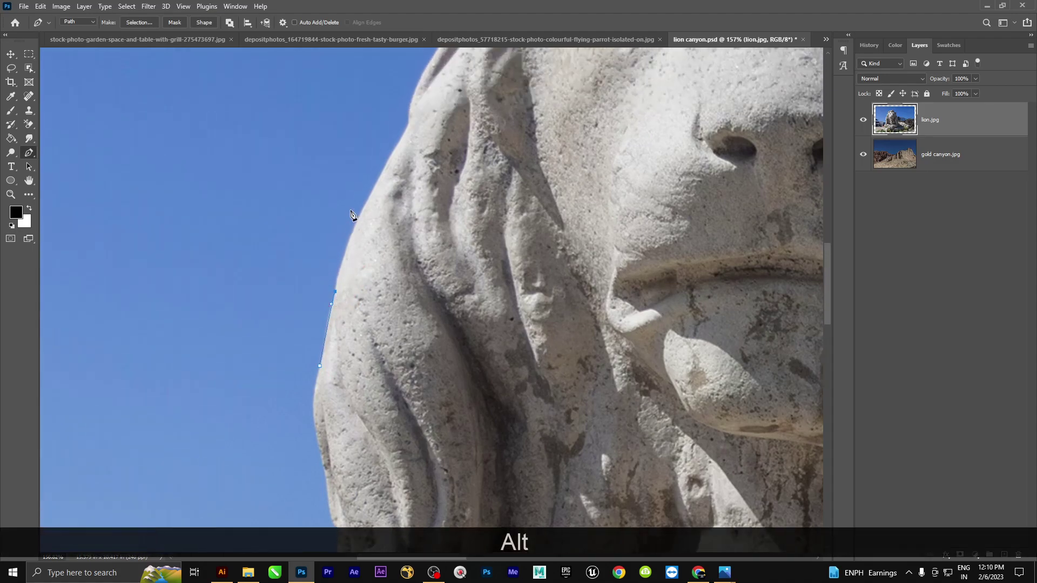
pyautogui.scroll(5, 309, 346)
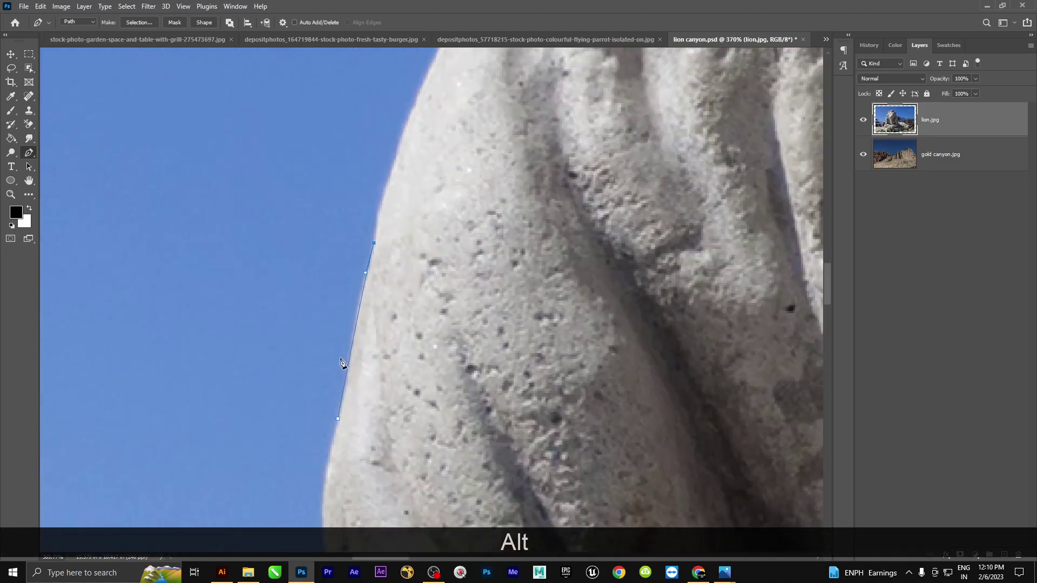
pyautogui.click(365, 273)
pyautogui.scroll(1, 399, 177)
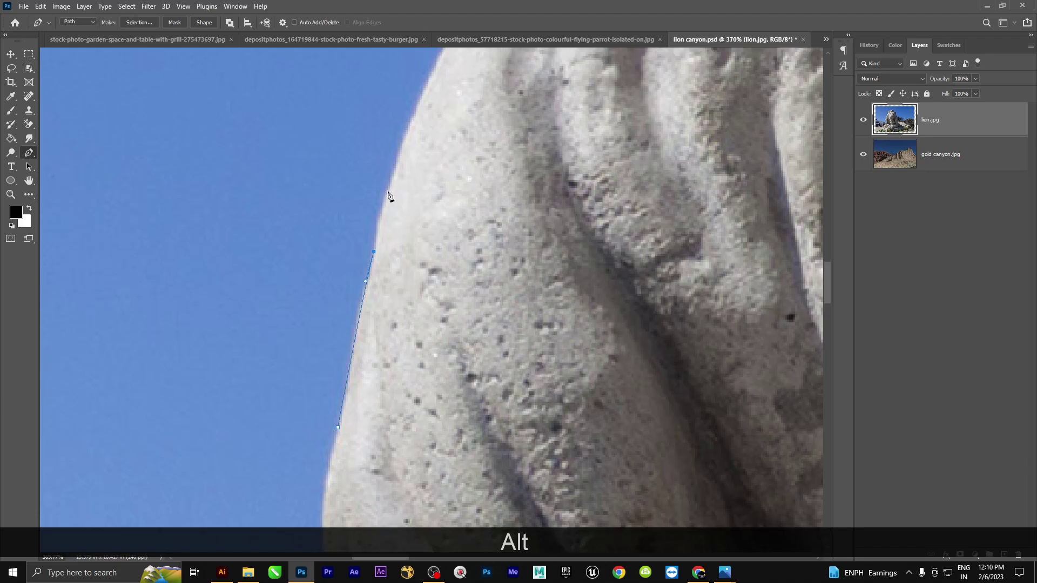
pyautogui.scroll(3, 455, 208)
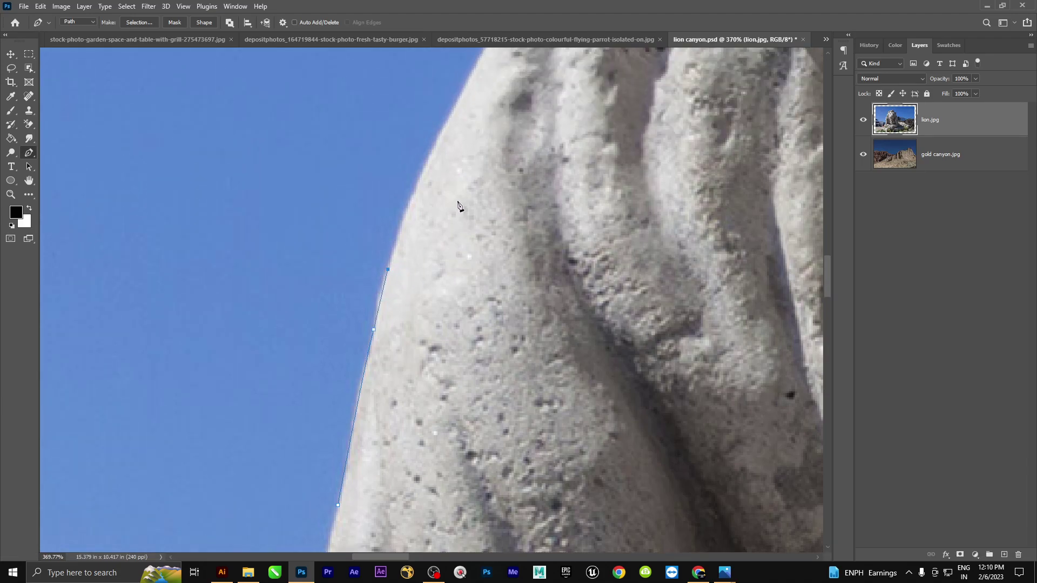
pyautogui.click(409, 179)
pyautogui.hotkey('ctrl', 'z')
pyautogui.click(391, 225)
pyautogui.click(410, 169)
pyautogui.hotkey('ctrl', 'z')
pyautogui.hotkey('ctrl', 'z')
pyautogui.hotkey('ctrl', 'z')
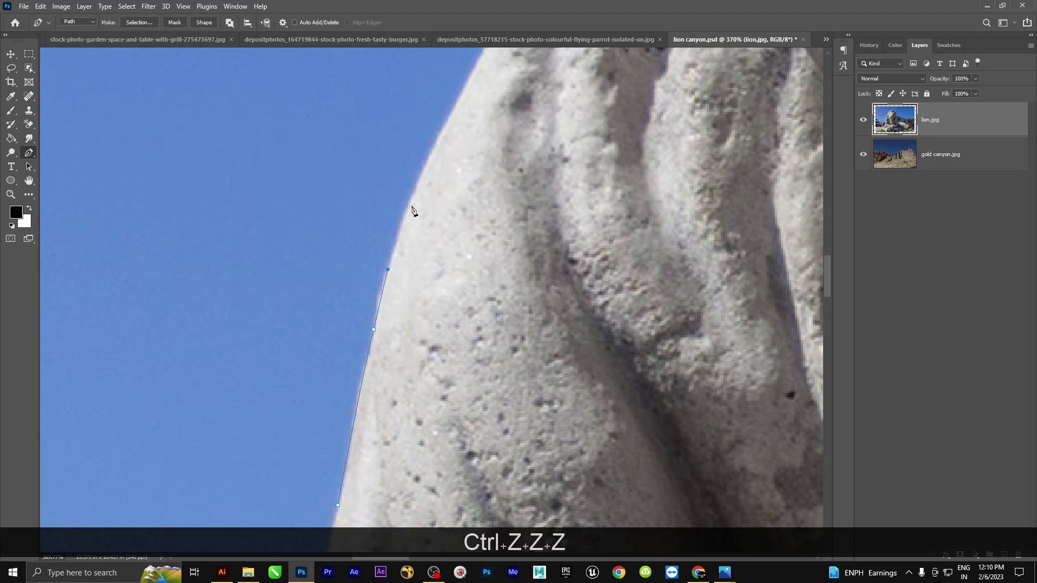
# Extend the pen path up the left edge of the lion's mane to the notch below the upper outer lock.
pyautogui.click(417, 188)
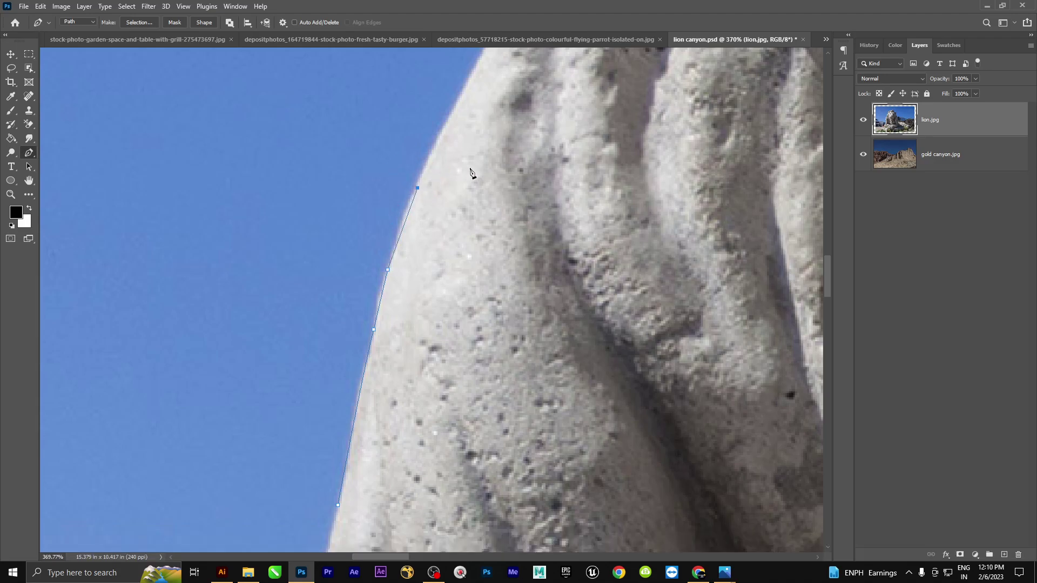
pyautogui.scroll(-5, 469, 172)
pyautogui.click(485, 158)
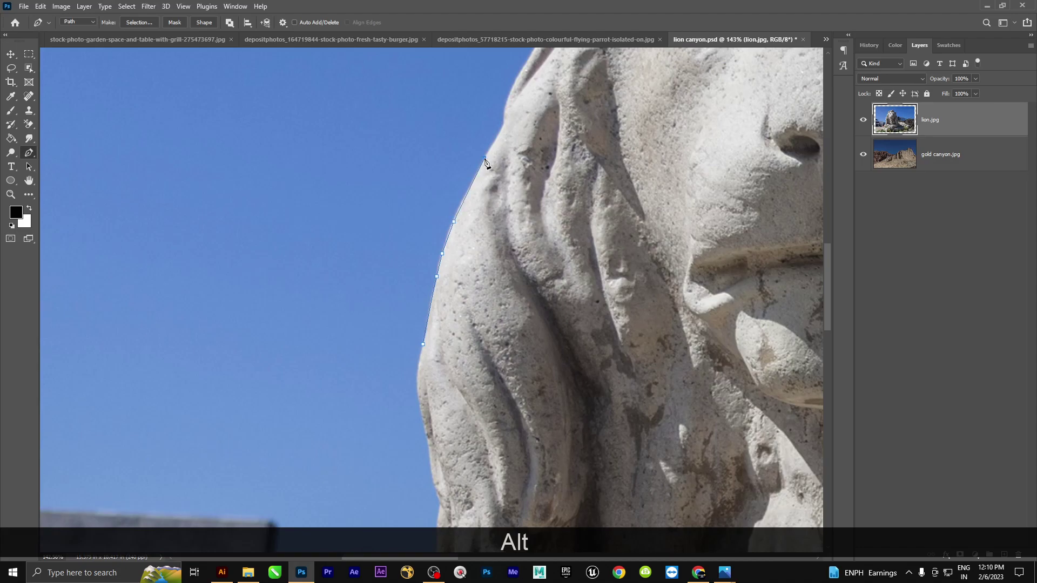
pyautogui.click(504, 124)
pyautogui.scroll(3, 513, 205)
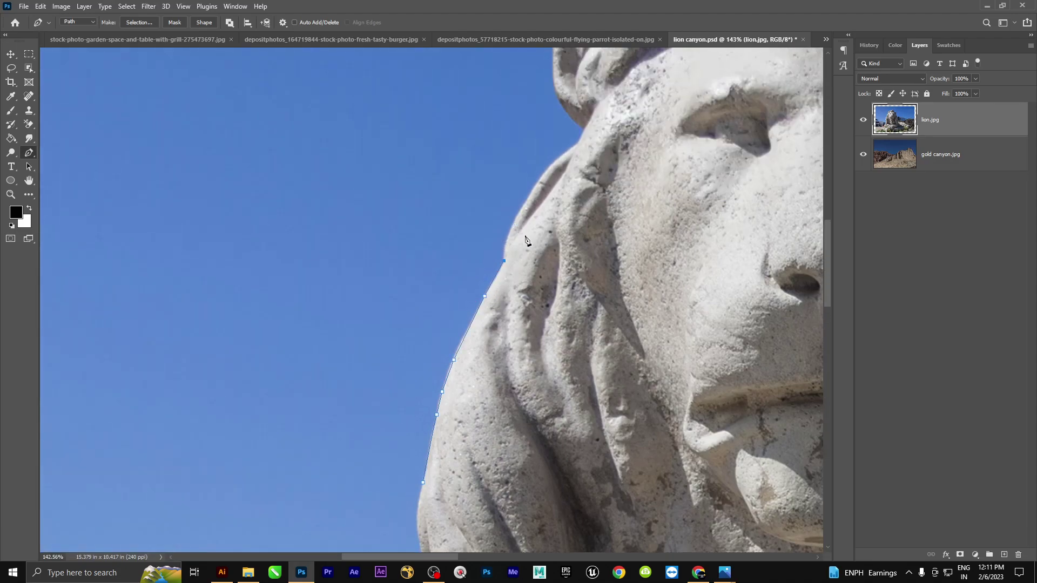
# Trace the upper outer mane lock with curved path segments up to the base of the ear on the left.
pyautogui.moveTo(511, 193); pyautogui.dragTo(539, 152)
pyautogui.keyDown('alt'); pyautogui.click(510, 192); pyautogui.keyUp('alt')
pyautogui.click(542, 142)
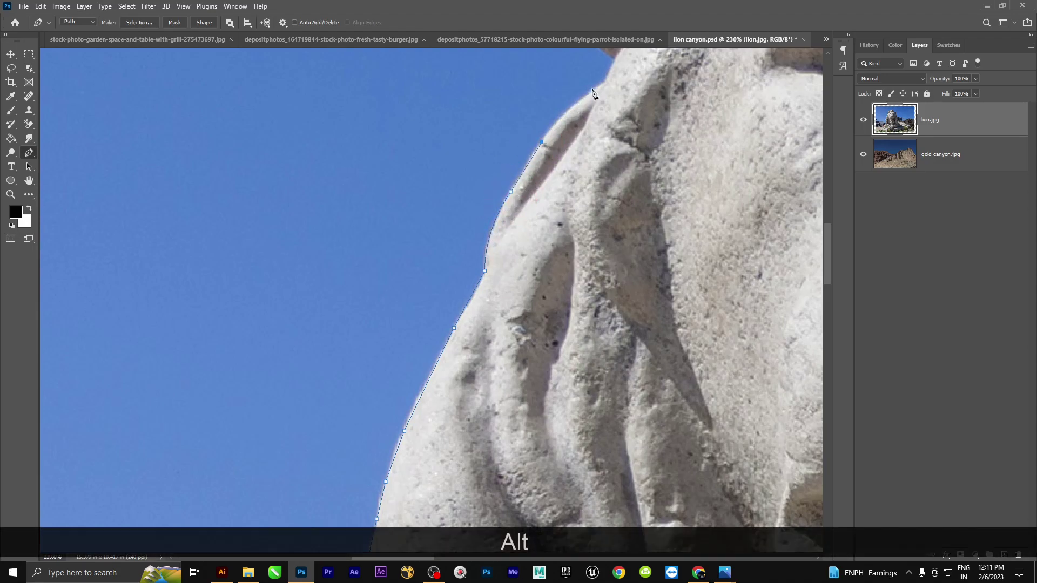
pyautogui.moveTo(604, 83); pyautogui.dragTo(638, 67)
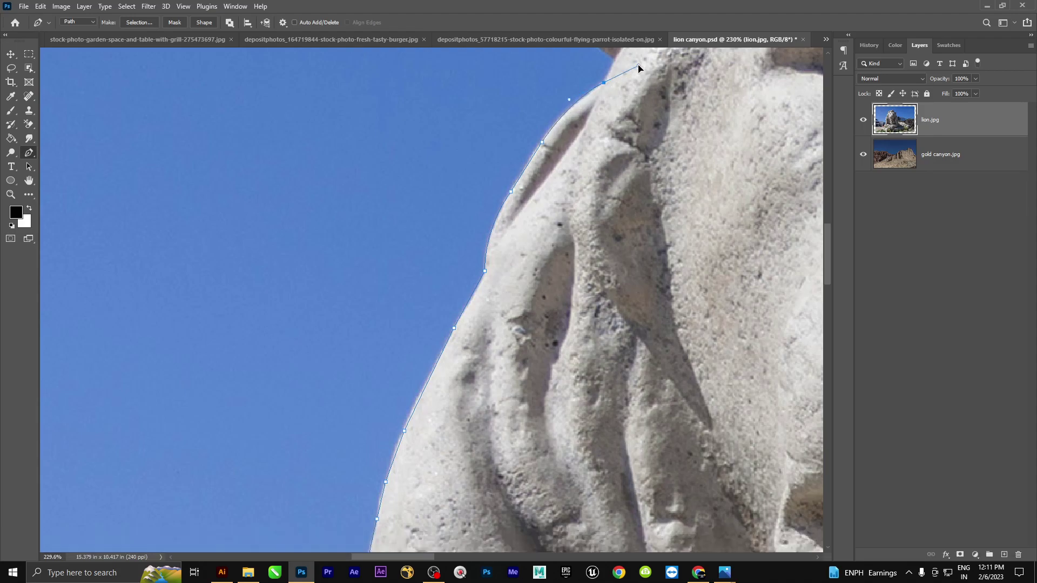
pyautogui.keyDown('alt'); pyautogui.click(604, 83); pyautogui.keyUp('alt')
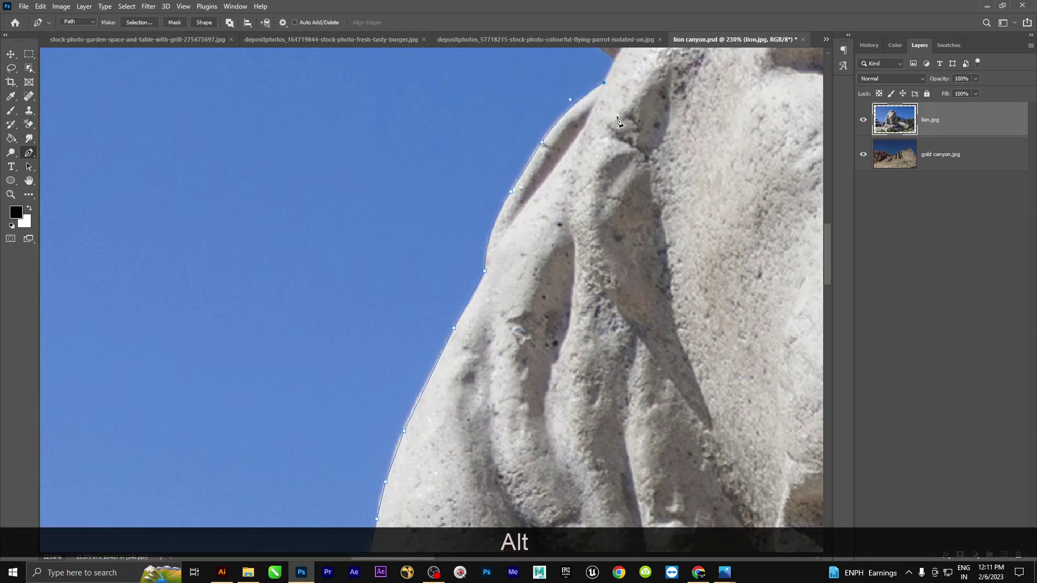
pyautogui.scroll(3, 625, 159)
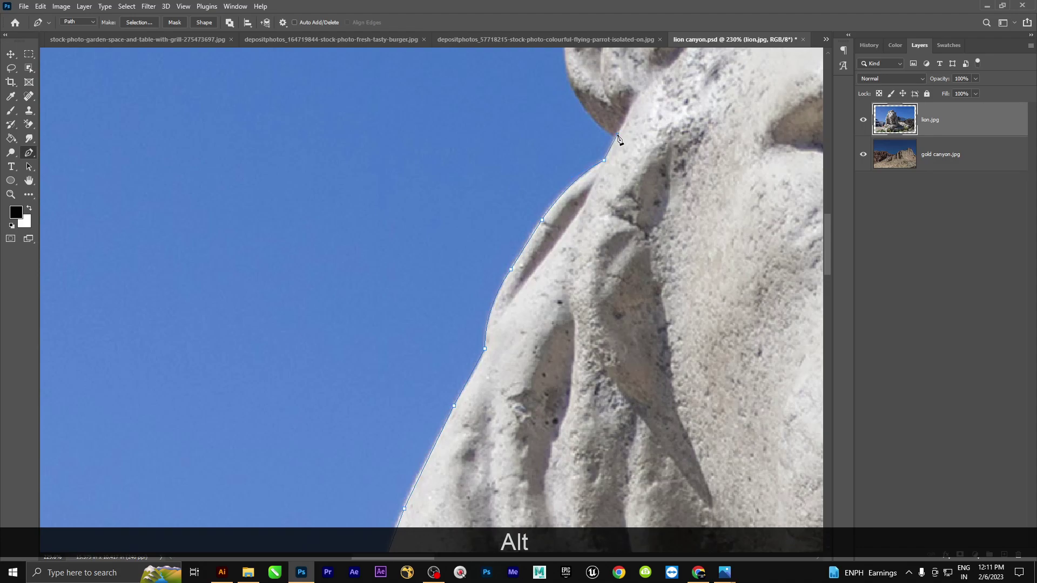
pyautogui.scroll(5, 576, 103)
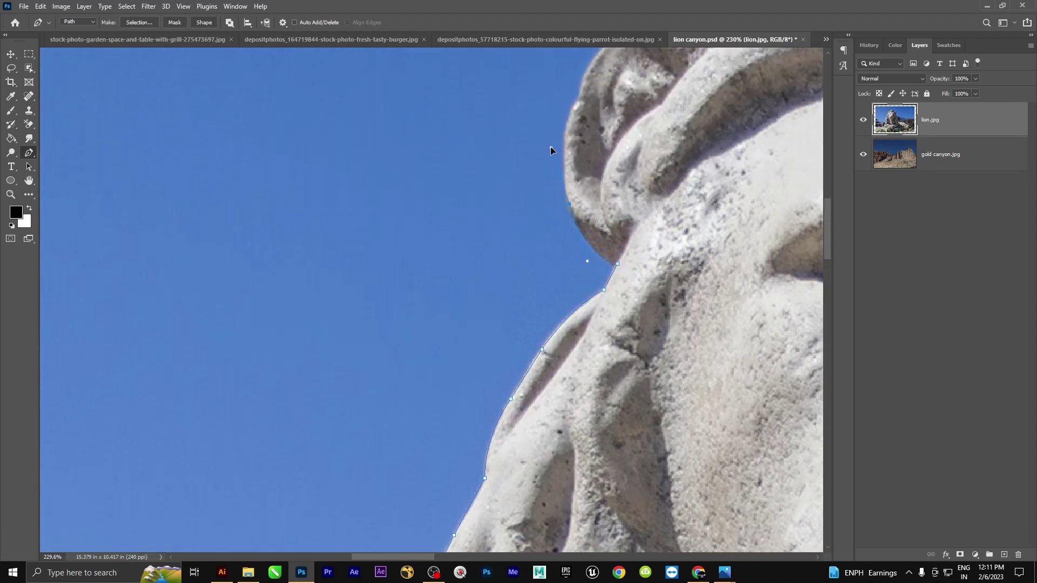
# Continue the path up the outer side of the left ear, removing the misplaced anchor beyond its top.
pyautogui.keyDown('alt'); pyautogui.click(569, 203); pyautogui.keyUp('alt')
pyautogui.click(565, 161)
pyautogui.moveTo(571, 113); pyautogui.dragTo(578, 98)
pyautogui.scroll(3, 621, 102)
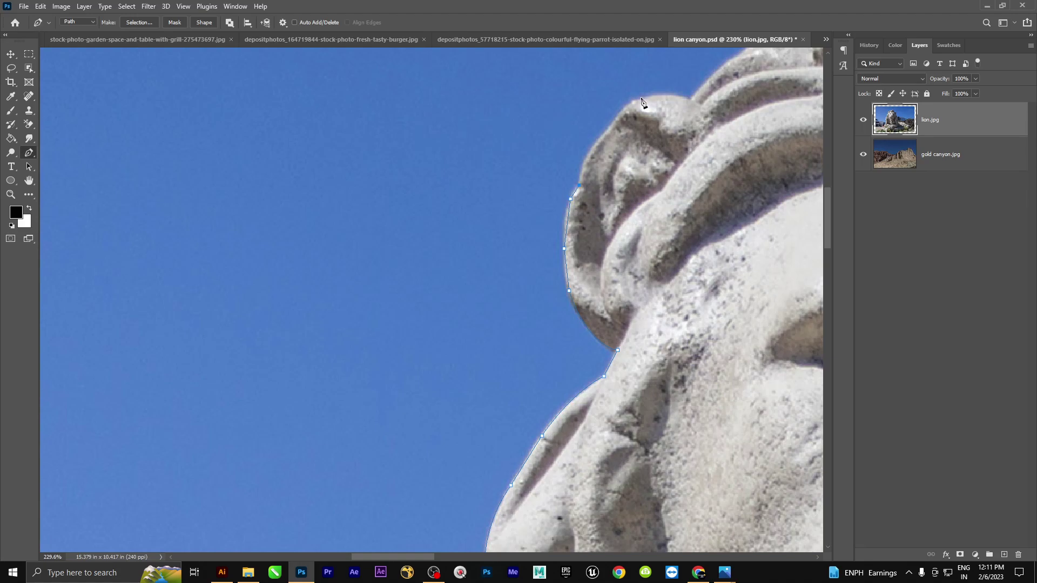
pyautogui.click(687, 86)
pyautogui.hotkey('ctrl', 'z')
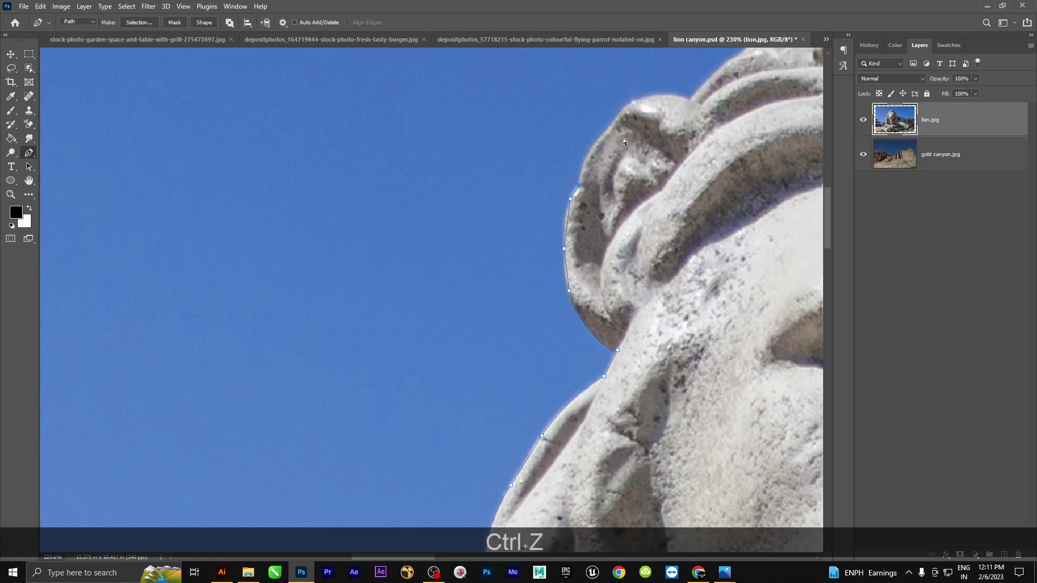
# Curve the path over the top of the left ear and end it in a corner anchor at the notch beside it.
pyautogui.click(620, 124)
pyautogui.press('alt')
pyautogui.moveTo(603, 139); pyautogui.dragTo(654, 91)
pyautogui.press('alt')
pyautogui.press('space')
pyautogui.moveTo(656, 139); pyautogui.dragTo(533, 186)
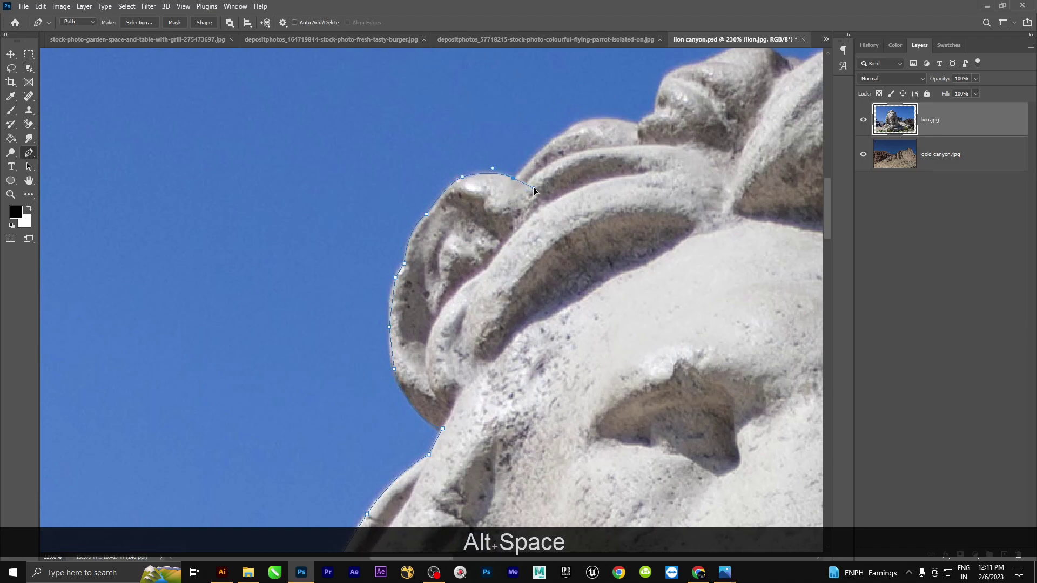
pyautogui.keyDown('alt'); pyautogui.click(513, 177); pyautogui.keyUp('alt')
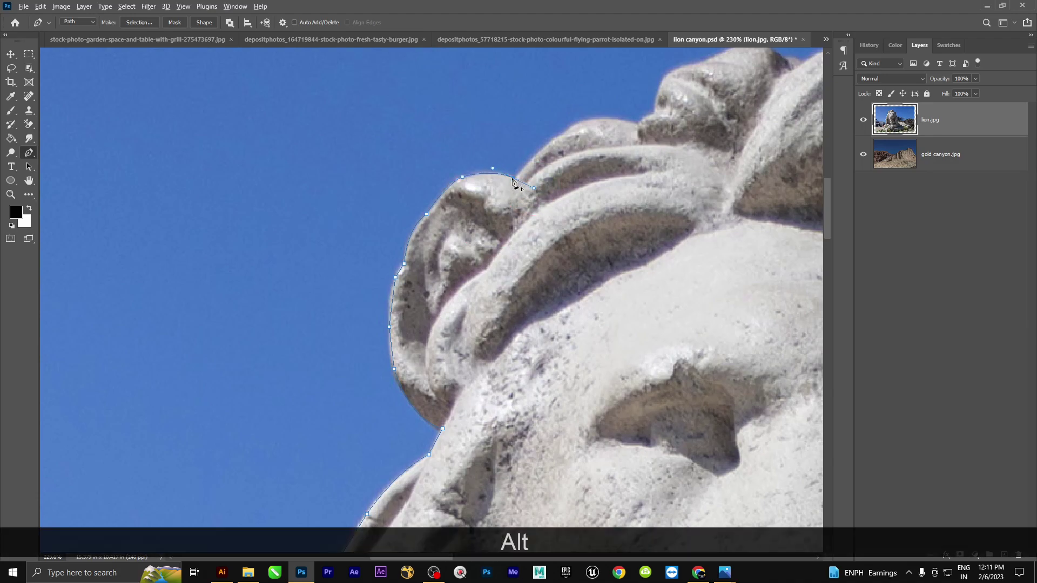
# Trace the low mane curl beside the left ear up to the base of the next curl.
pyautogui.click(550, 143)
pyautogui.moveTo(620, 118); pyautogui.dragTo(671, 128)
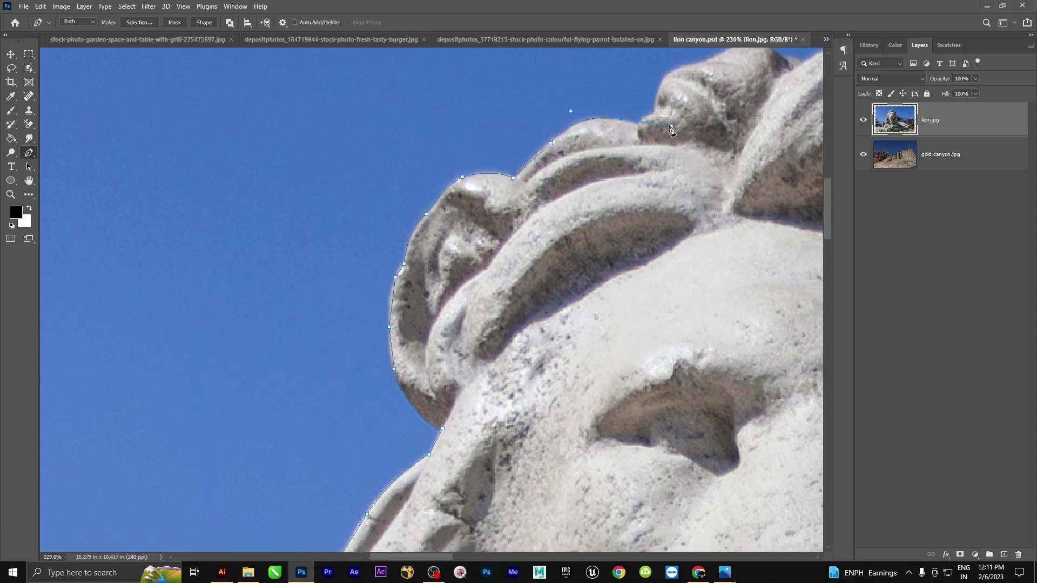
pyautogui.click(636, 124)
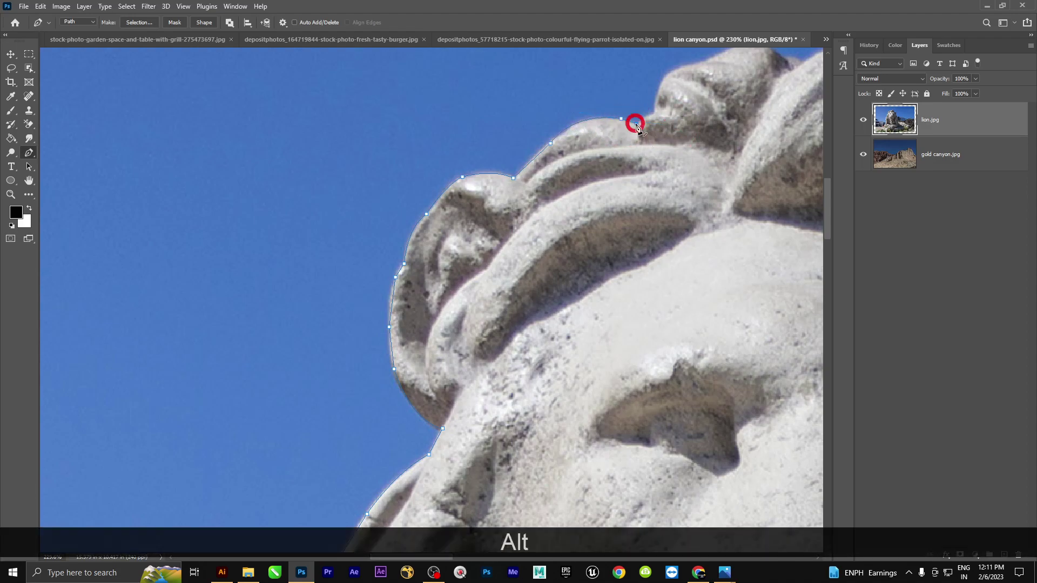
pyautogui.keyDown('alt'); pyautogui.click(651, 111); pyautogui.keyUp('alt')
# Trace the second head curl with path anchors over its top and down into the gap before the forehead ridge.
pyautogui.scroll(1, 664, 135)
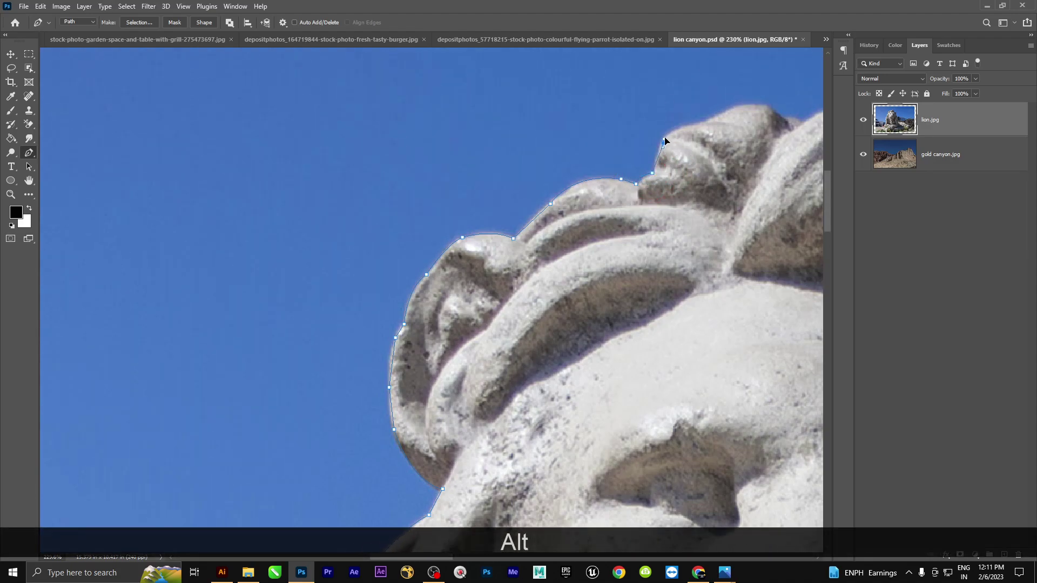
pyautogui.keyDown('alt'); pyautogui.click(671, 132); pyautogui.keyUp('alt')
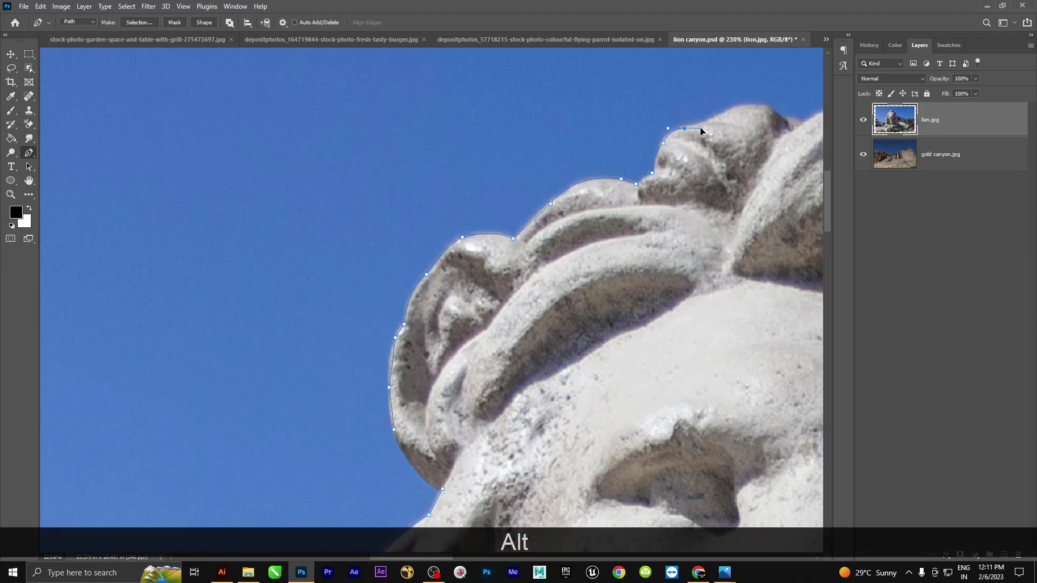
pyautogui.keyDown('alt'); pyautogui.click(684, 129); pyautogui.keyUp('alt')
pyautogui.moveTo(702, 127); pyautogui.dragTo(508, 209)
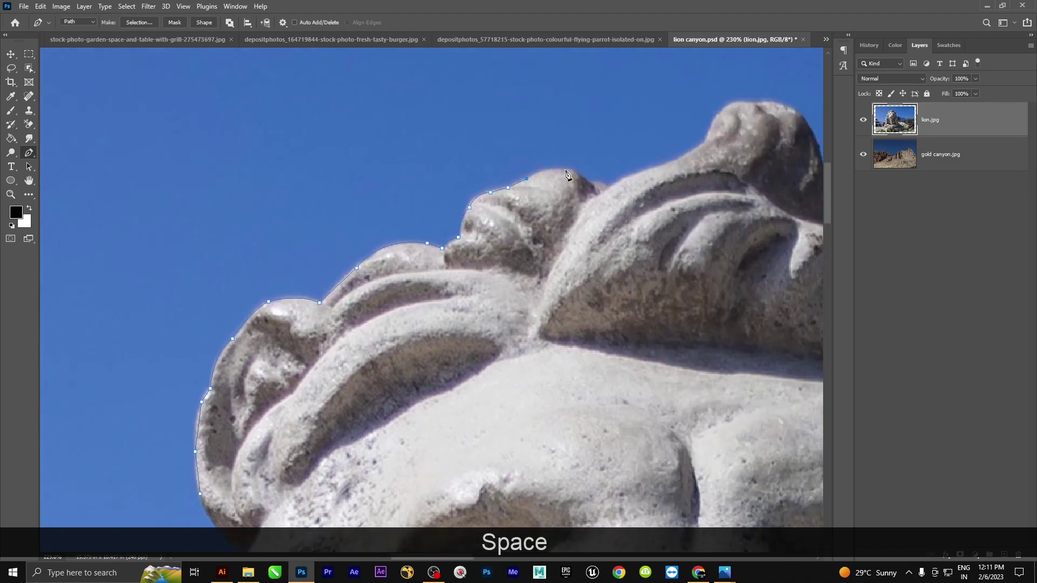
pyautogui.moveTo(573, 174); pyautogui.dragTo(591, 173)
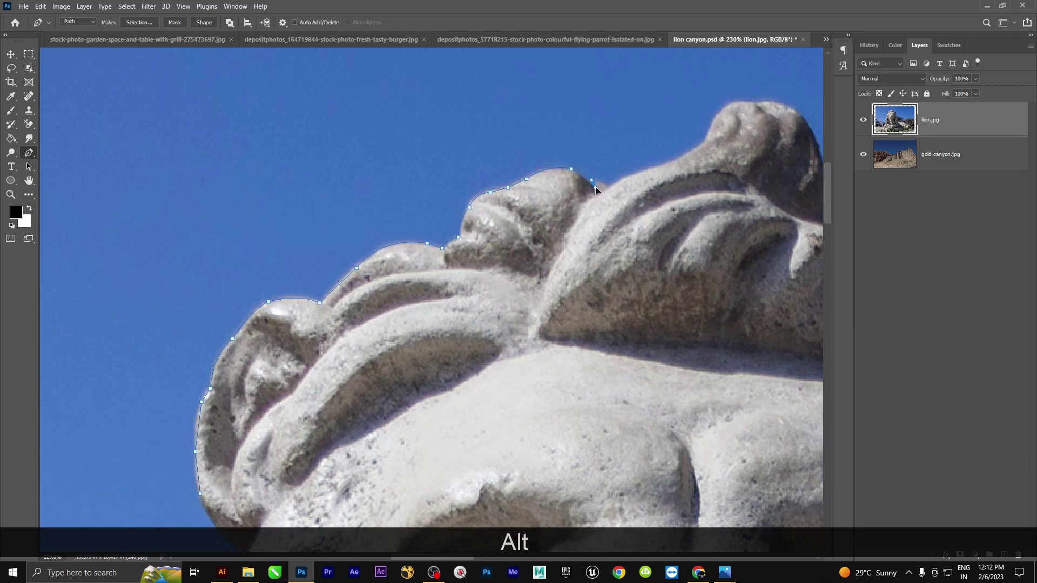
pyautogui.keyDown('alt'); pyautogui.click(596, 188); pyautogui.keyUp('alt')
pyautogui.keyDown('alt'); pyautogui.click(608, 190); pyautogui.keyUp('alt')
# Extend the path up the forehead ridge and onto the left side of the highest tuft.
pyautogui.click(703, 155)
pyautogui.keyDown('alt'); pyautogui.click(669, 163); pyautogui.keyUp('alt')
pyautogui.click(705, 144)
pyautogui.scroll(2, 713, 145)
pyautogui.moveTo(721, 171); pyautogui.dragTo(735, 161)
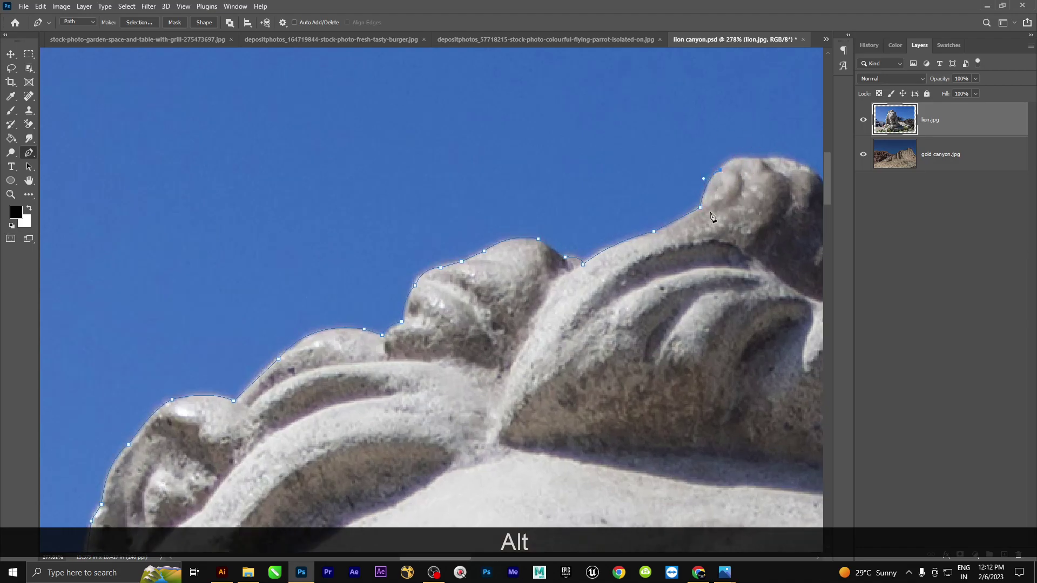
# Carry the path across the crown of the highest tuft and down its right side.
pyautogui.moveTo(713, 212); pyautogui.dragTo(362, 289)
pyautogui.moveTo(474, 248); pyautogui.dragTo(494, 297)
pyautogui.keyDown('alt'); pyautogui.click(487, 274); pyautogui.keyUp('alt')
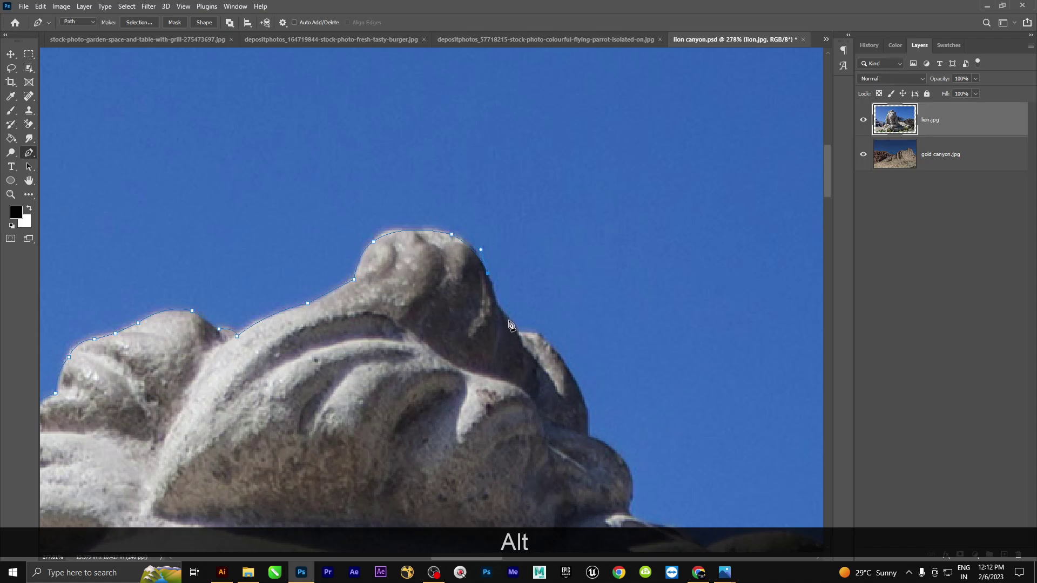
pyautogui.keyDown('alt'); pyautogui.click(509, 319); pyautogui.keyUp('alt')
# Trace the narrow curl right of the highest tuft, setting corner anchors at its top and its lower end.
pyautogui.moveTo(546, 343); pyautogui.dragTo(563, 358)
pyautogui.keyDown('alt'); pyautogui.click(547, 342); pyautogui.keyUp('alt')
pyautogui.moveTo(589, 435); pyautogui.dragTo(595, 488)
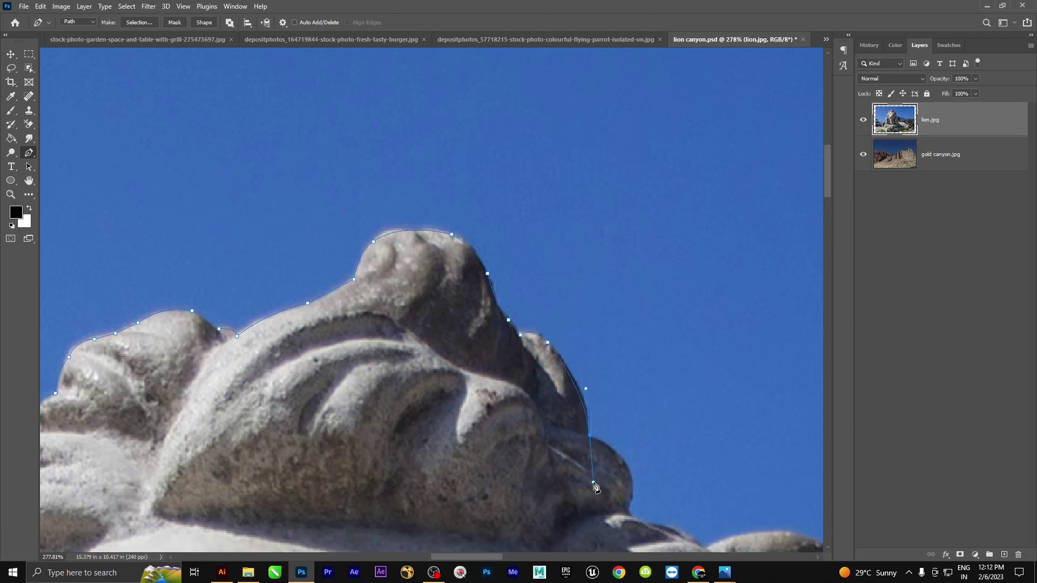
pyautogui.keyDown('alt'); pyautogui.click(590, 435); pyautogui.keyUp('alt')
# Trace the next small curl down the right side of the head with a curved segment ending in a corner anchor.
pyautogui.scroll(-3, 603, 435)
pyautogui.scroll(-6, 603, 435)
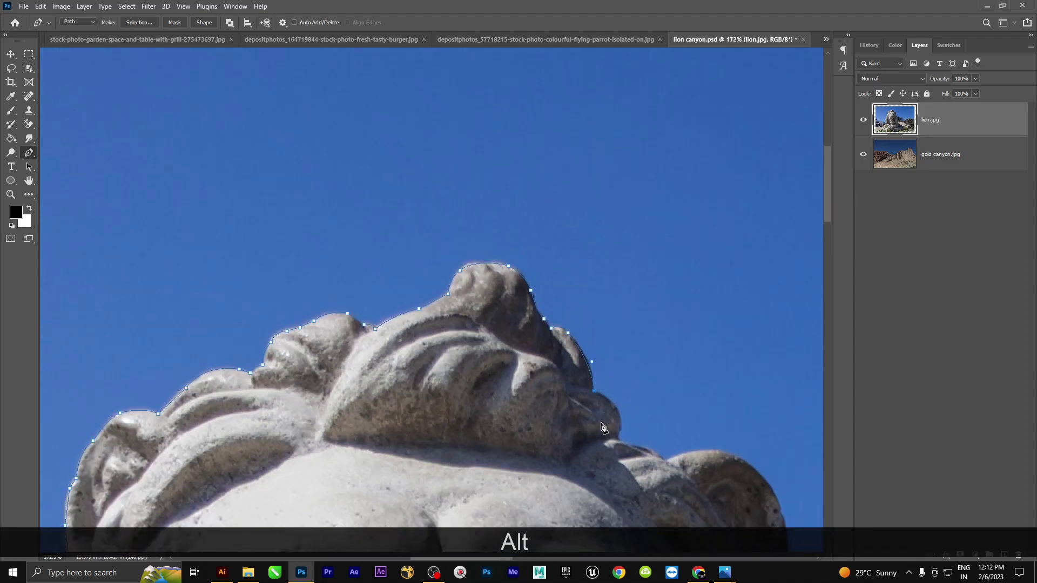
pyautogui.scroll(3, 470, 286)
pyautogui.scroll(2, 468, 278)
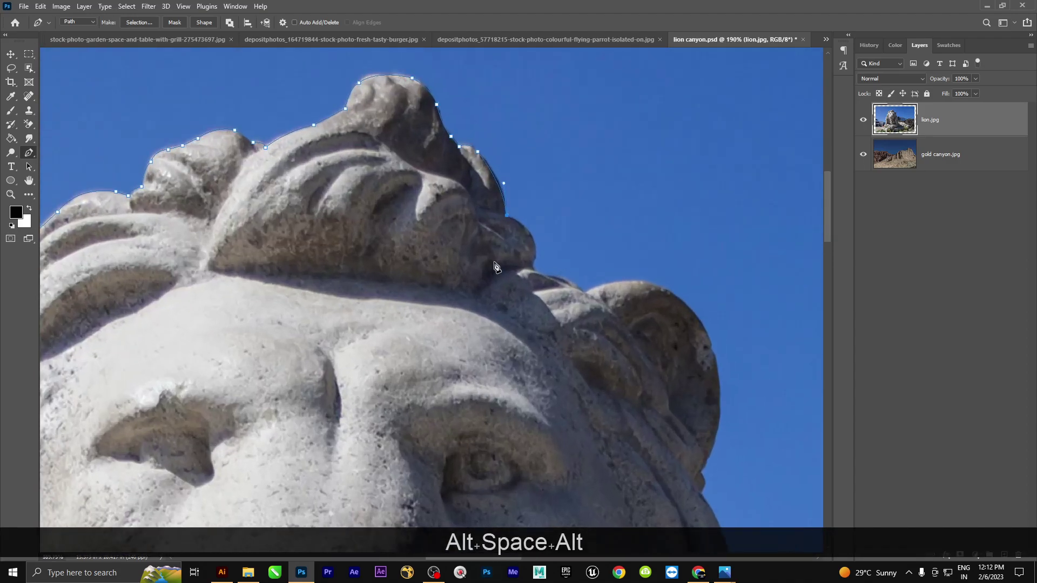
pyautogui.moveTo(534, 266); pyautogui.dragTo(528, 312)
pyautogui.keyDown('alt'); pyautogui.click(533, 267); pyautogui.keyUp('alt')
pyautogui.press('KP_1')
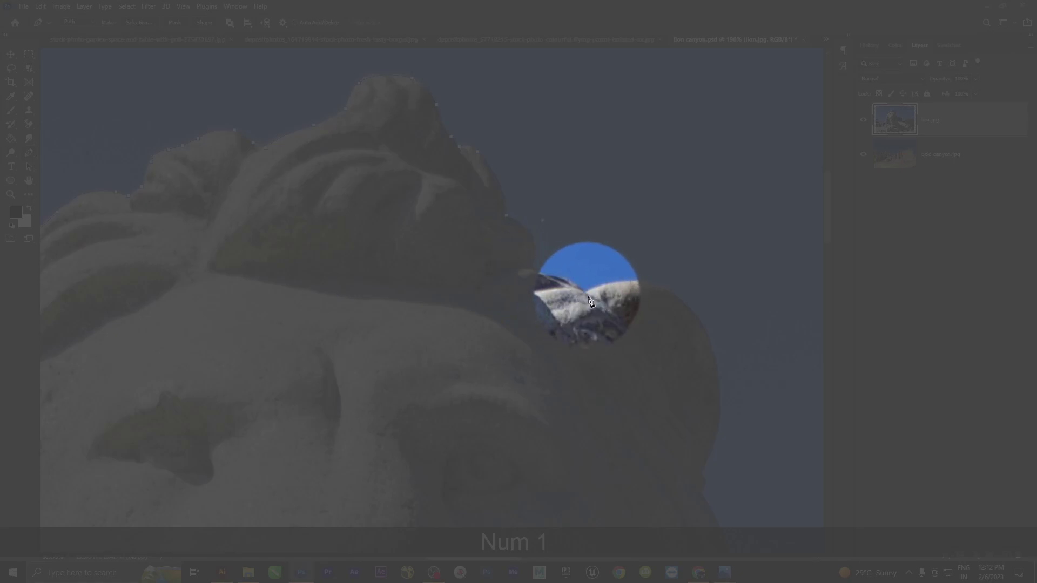
pyautogui.click(534, 267)
# Extend the path along the hair to the right ear and curve it over the ear's top onto its outer side.
pyautogui.moveTo(572, 277); pyautogui.dragTo(583, 294)
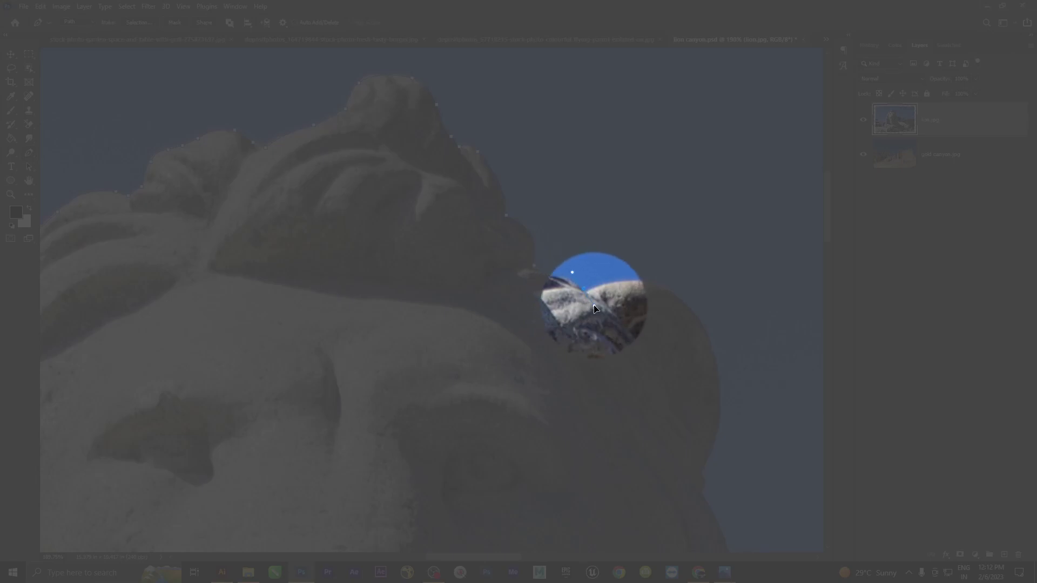
pyautogui.press('alt')
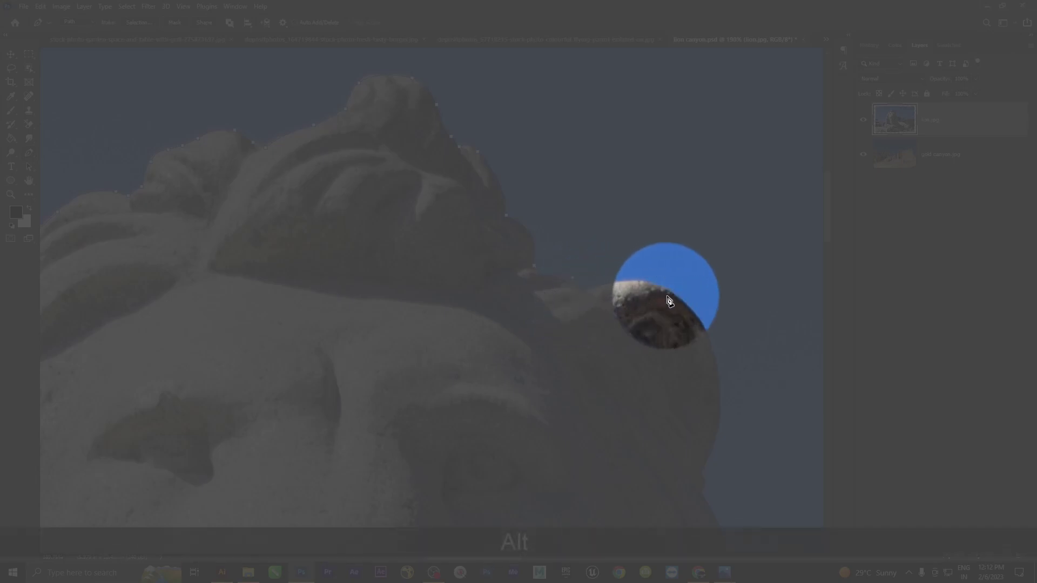
pyautogui.moveTo(673, 296); pyautogui.dragTo(693, 329)
pyautogui.press('KP_1')
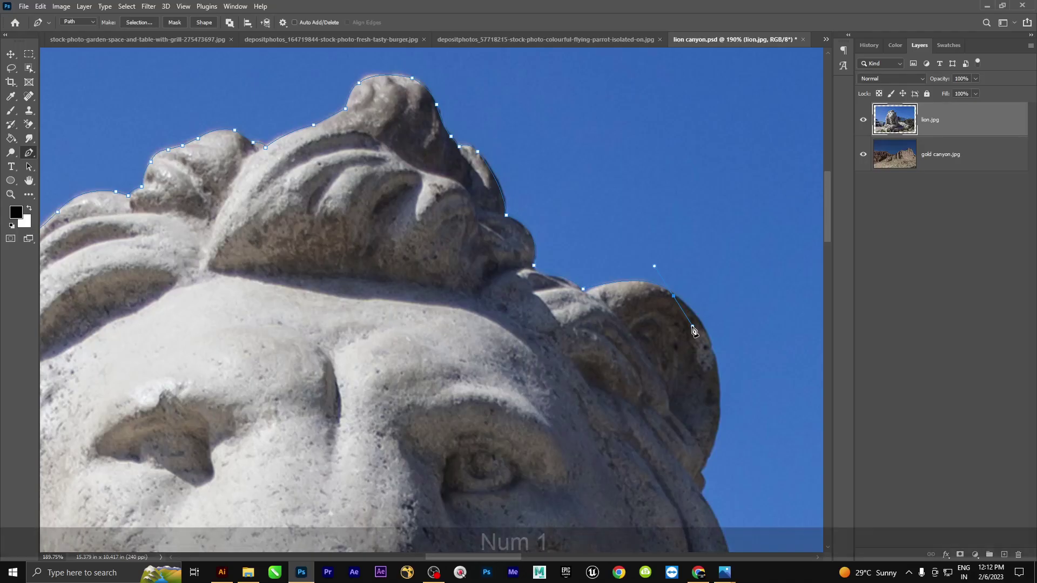
pyautogui.press('alt')
pyautogui.keyDown('alt'); pyautogui.click(672, 297); pyautogui.keyUp('alt')
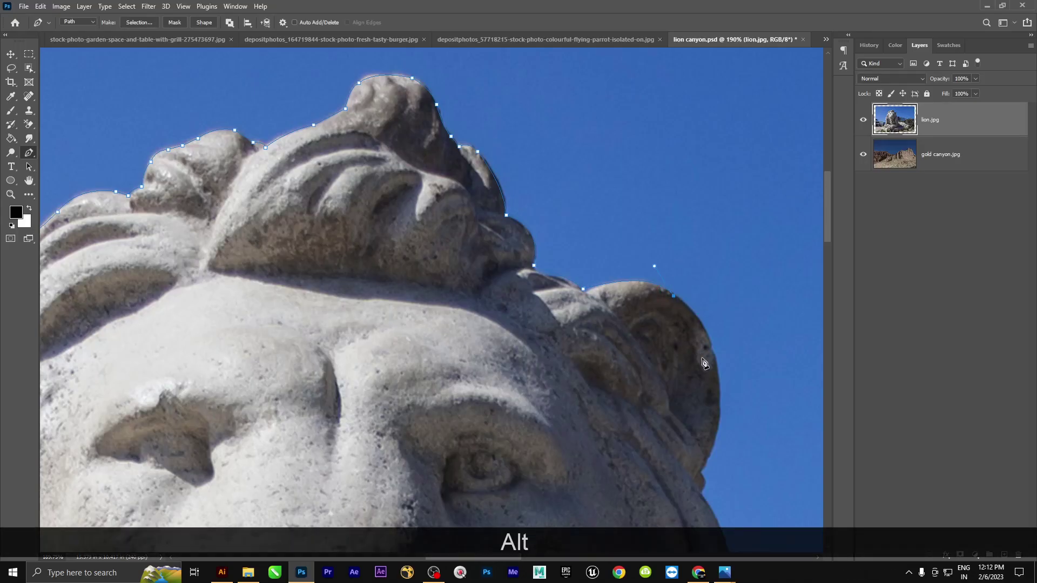
pyautogui.moveTo(713, 350); pyautogui.dragTo(723, 392)
pyautogui.keyDown('alt'); pyautogui.click(714, 349); pyautogui.keyUp('alt')
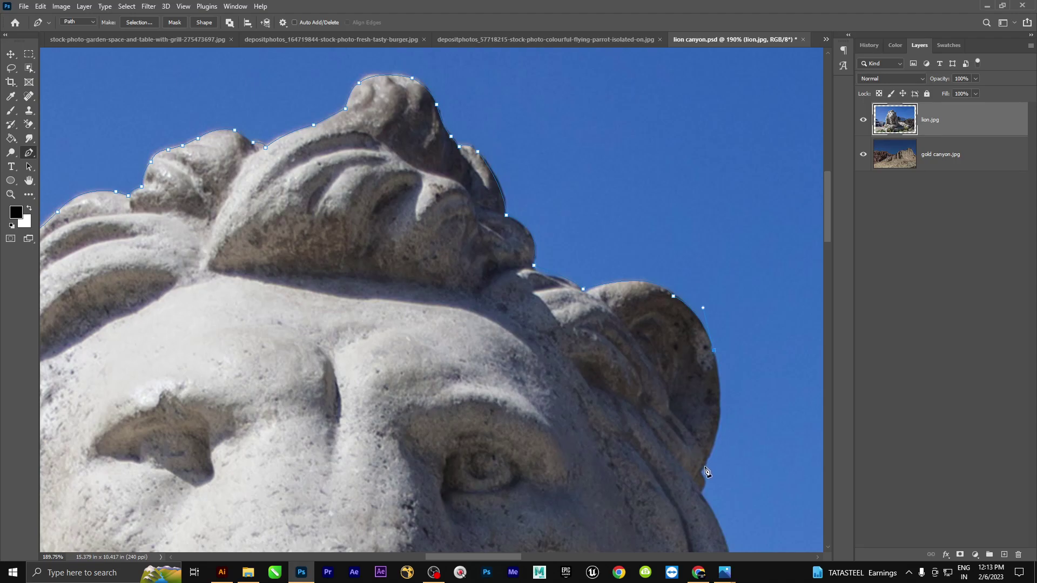
pyautogui.press('KP_1')
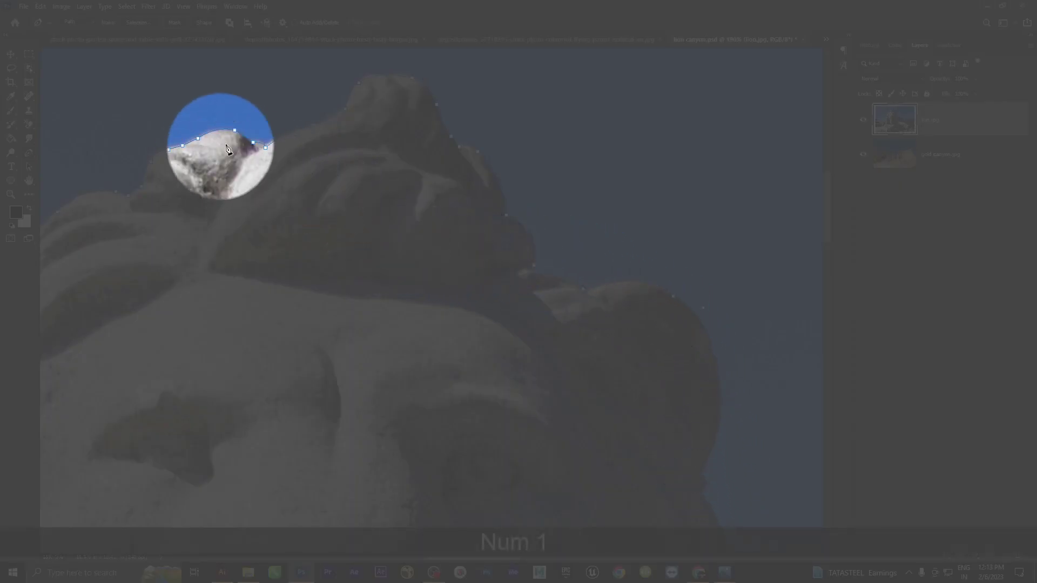
pyautogui.press('KP_1')
pyautogui.press('KP_3')
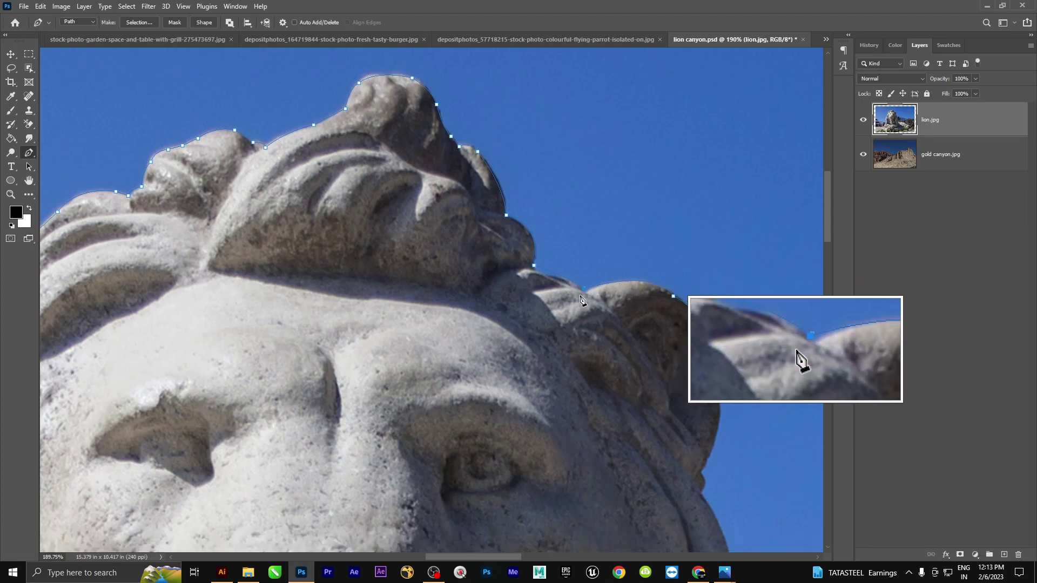
pyautogui.press('KP_1')
pyautogui.press('KP_1')
pyautogui.press('KP_3')
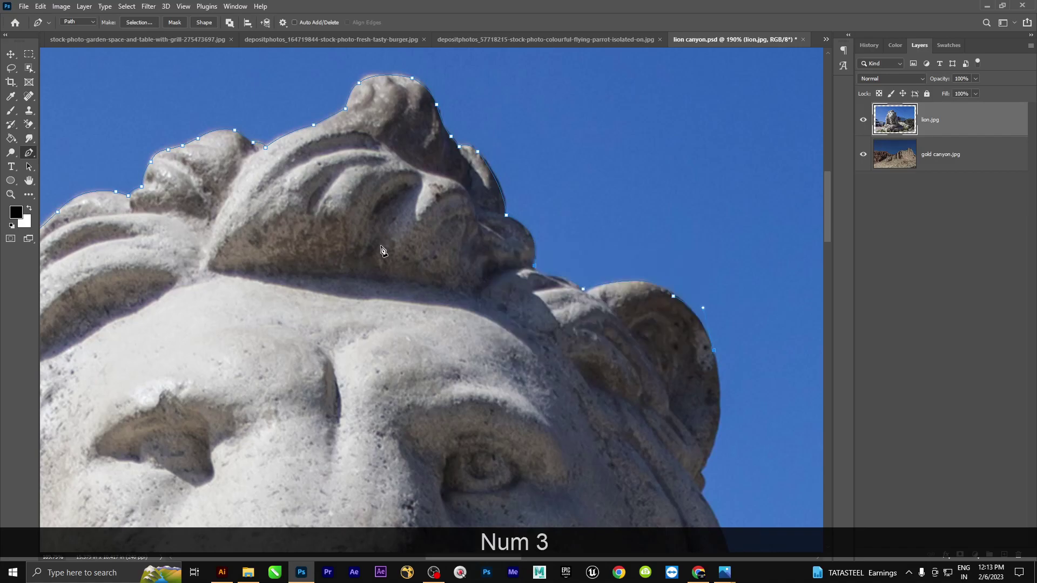
# Curve the path down the outer side of the right ear and set a corner anchor near its base.
pyautogui.scroll(-2, 620, 443)
pyautogui.click(721, 347)
pyautogui.click(707, 398)
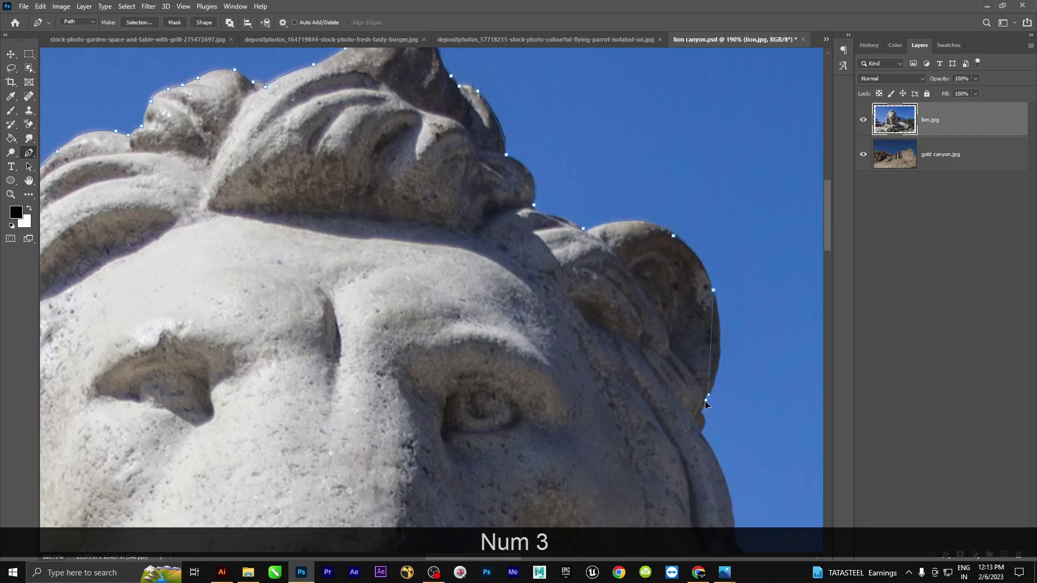
pyautogui.click(693, 448)
pyautogui.moveTo(694, 451); pyautogui.dragTo(681, 456)
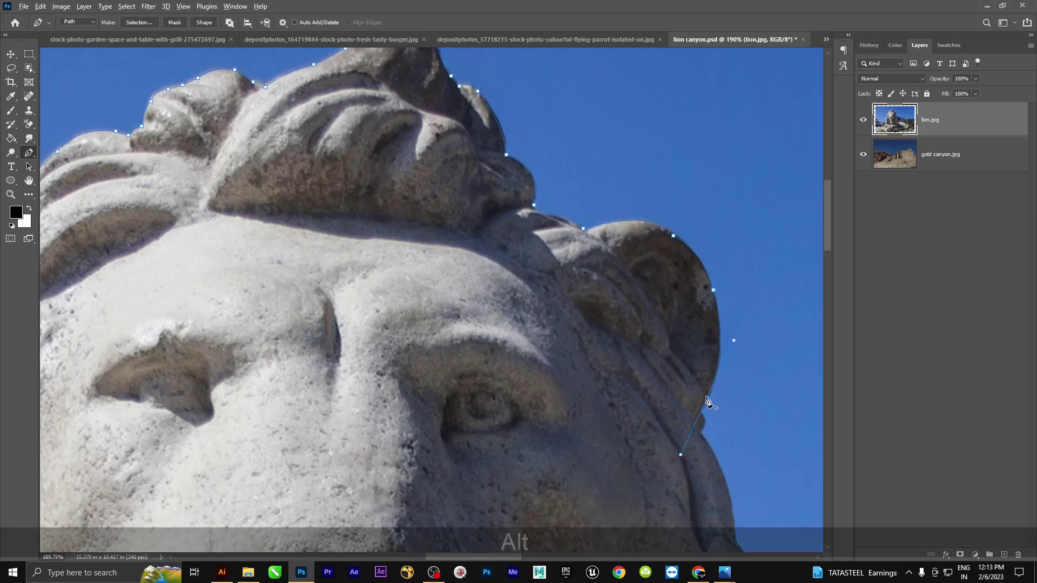
pyautogui.keyDown('alt'); pyautogui.click(707, 399); pyautogui.keyUp('alt')
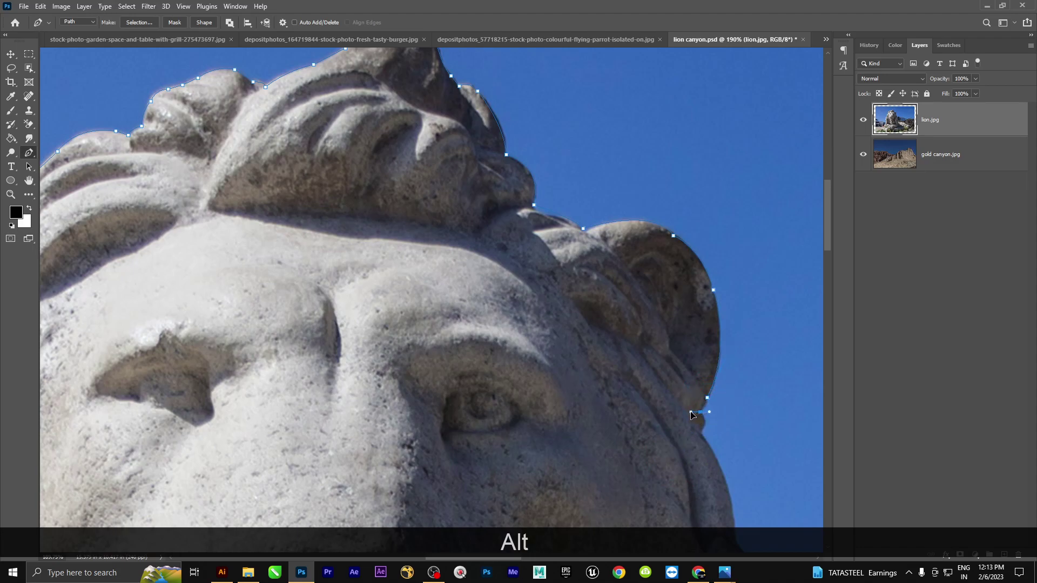
# Continue the path from the right ear's base down the cheek, ending the curved segment in a corner anchor on the mane.
pyautogui.moveTo(702, 434); pyautogui.dragTo(695, 445)
pyautogui.scroll(-3, 705, 441)
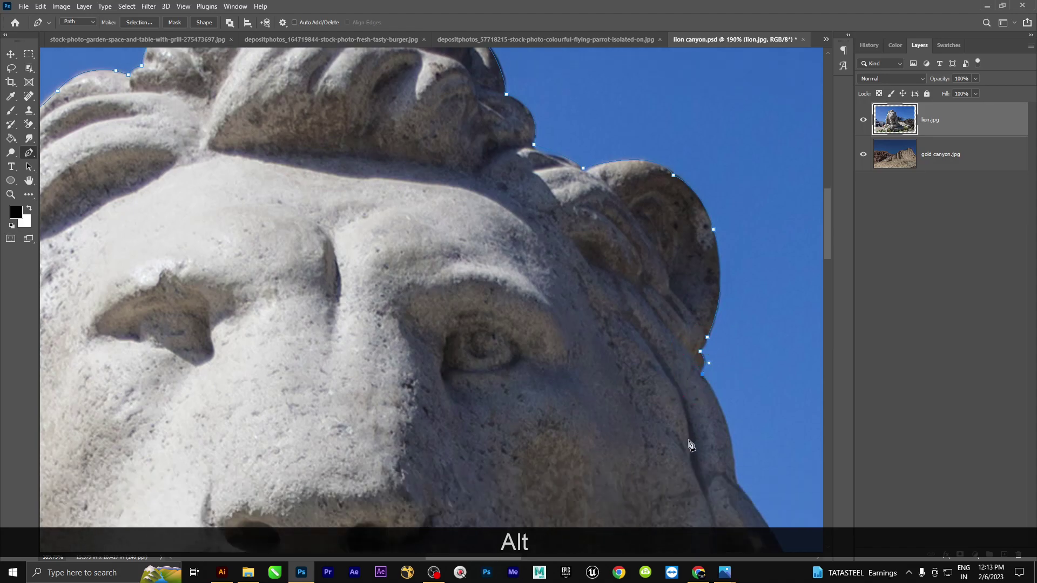
pyautogui.moveTo(736, 388); pyautogui.dragTo(743, 469)
pyautogui.keyDown('alt'); pyautogui.click(736, 387); pyautogui.keyUp('alt')
pyautogui.moveTo(677, 431); pyautogui.dragTo(355, 291)
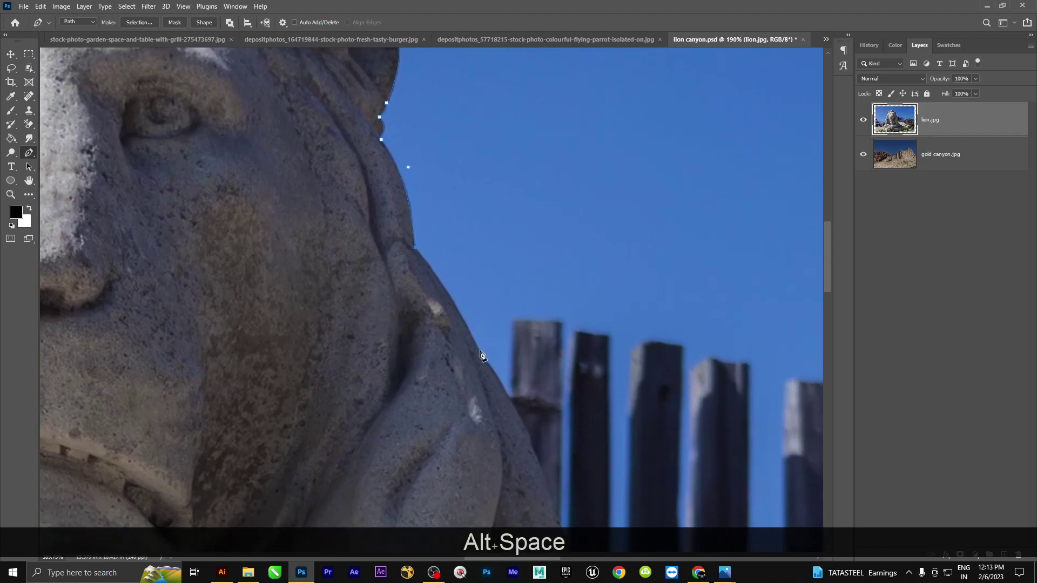
# Curve the path down the mane's right edge past the fence posts to just above the bushes, setting corner anchors along it.
pyautogui.moveTo(492, 387); pyautogui.dragTo(495, 384)
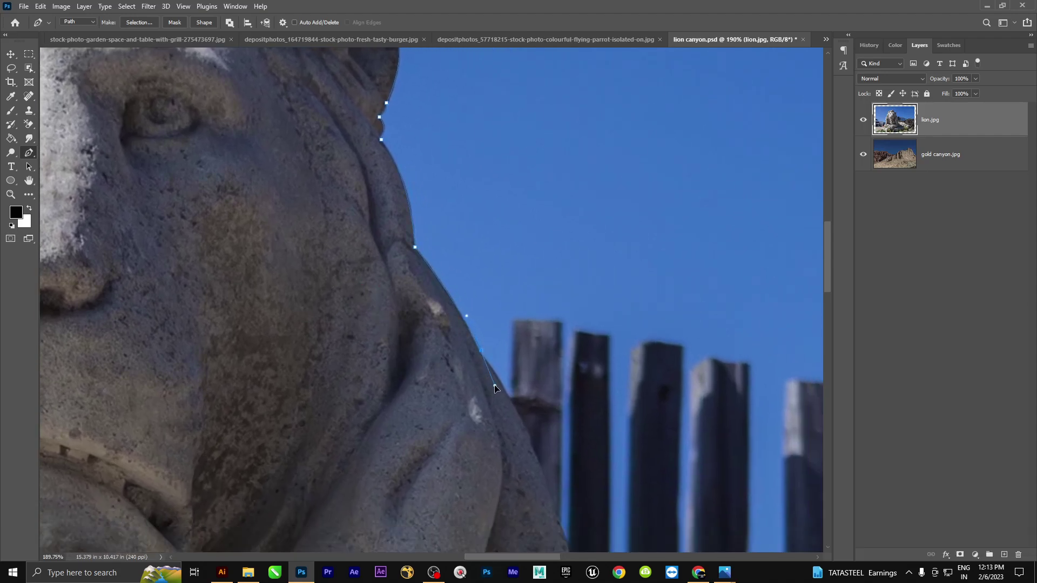
pyautogui.keyDown('alt'); pyautogui.click(480, 350); pyautogui.keyUp('alt')
pyautogui.scroll(-2, 522, 427)
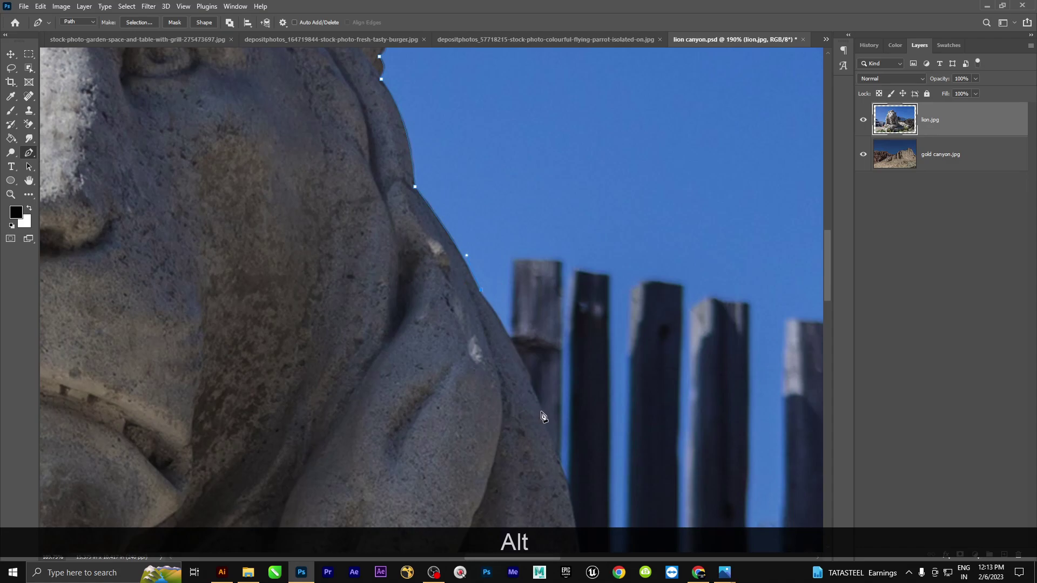
pyautogui.moveTo(541, 406); pyautogui.dragTo(566, 476)
pyautogui.scroll(-2, 542, 410)
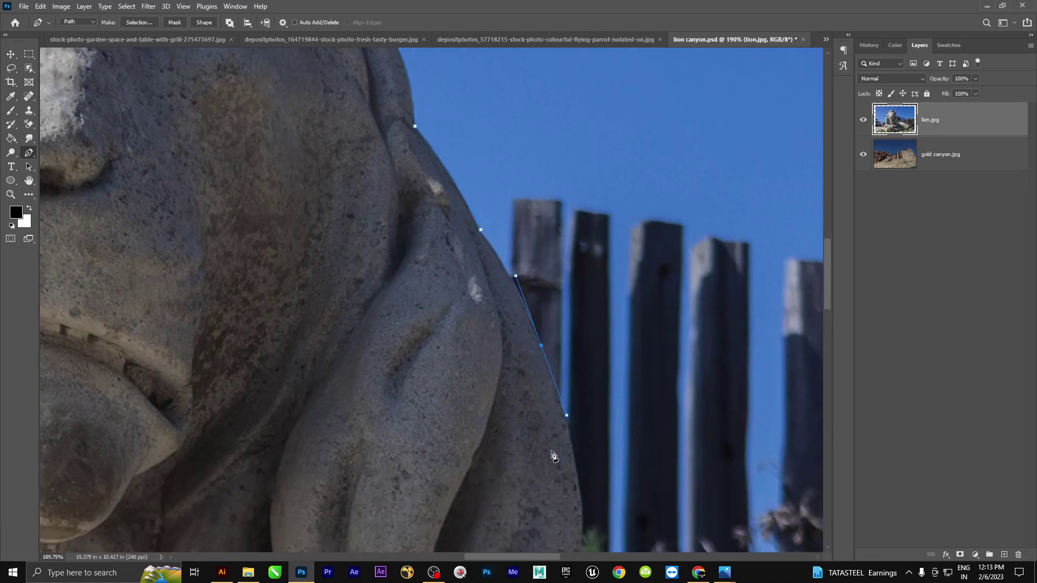
pyautogui.keyDown('alt'); pyautogui.click(541, 346); pyautogui.keyUp('alt')
pyautogui.scroll(-2, 561, 437)
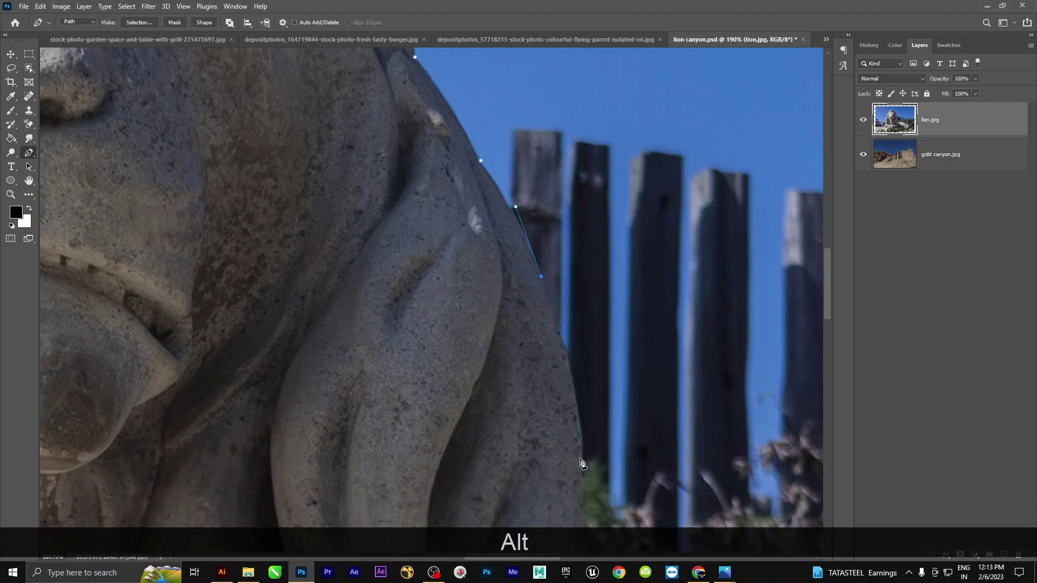
pyautogui.moveTo(584, 460); pyautogui.dragTo(601, 530)
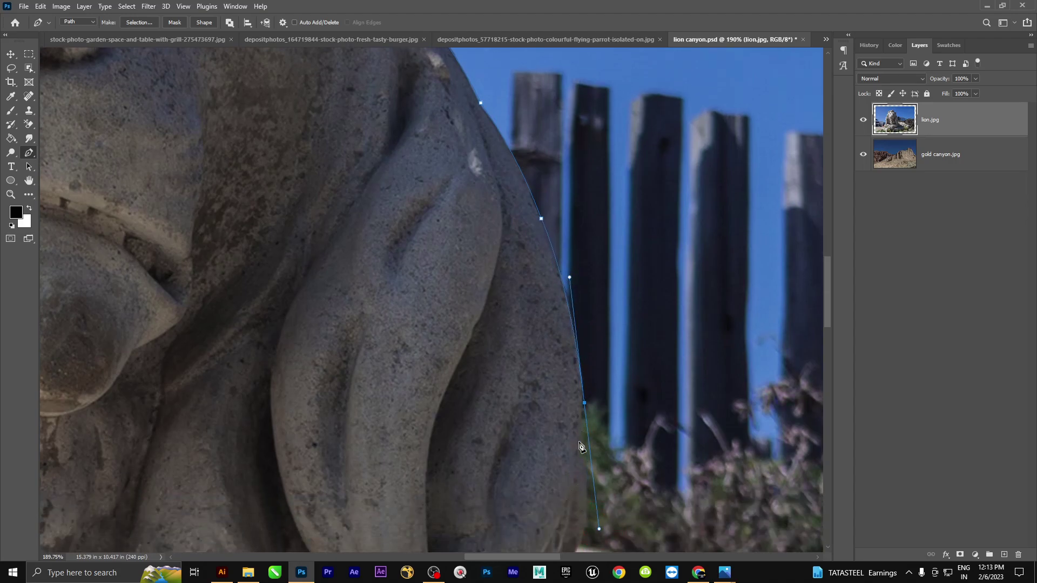
pyautogui.scroll(-2, 583, 438)
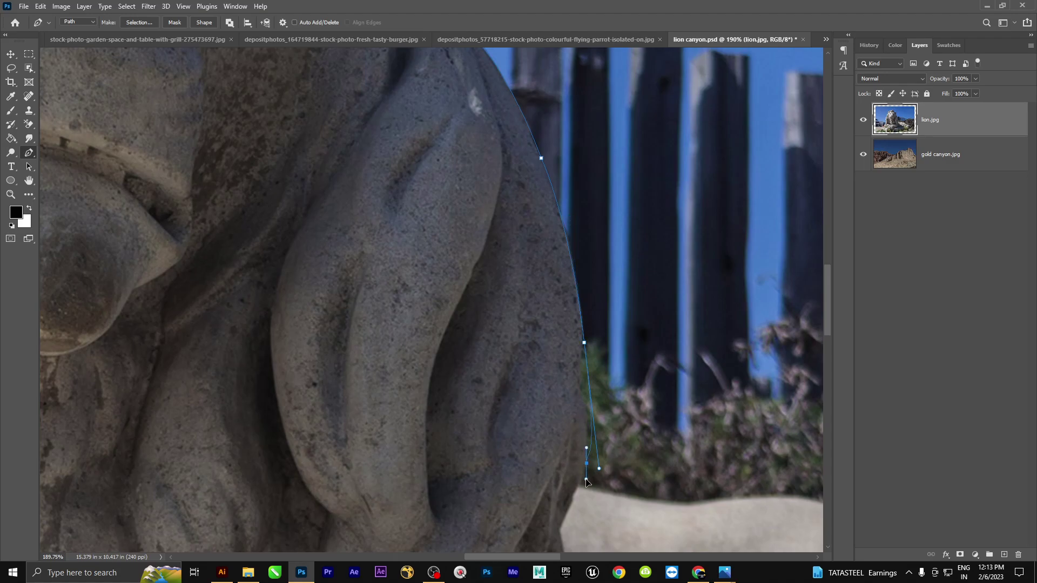
pyautogui.hotkey('ctrl', 'z')
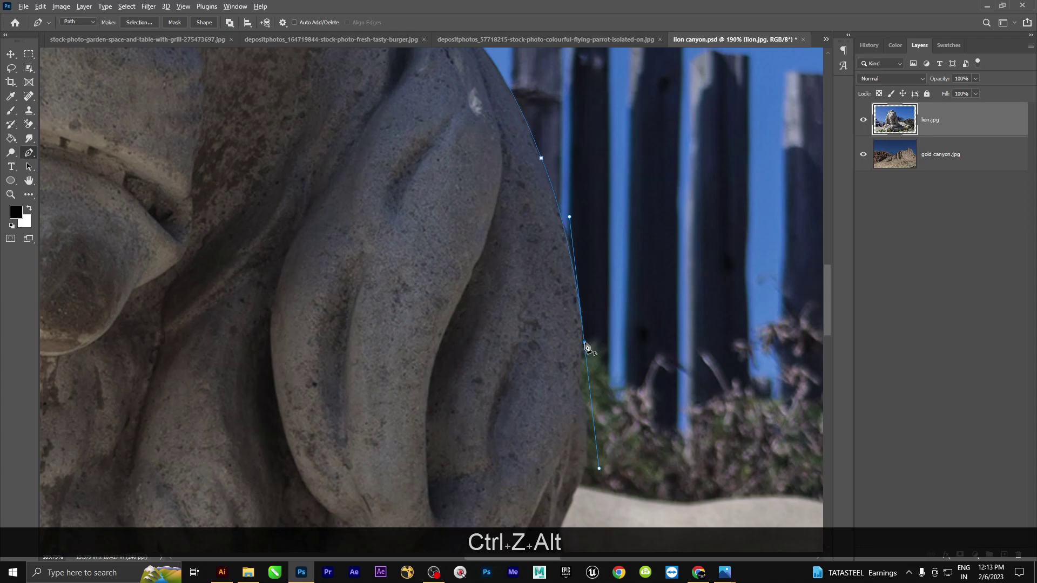
pyautogui.moveTo(583, 470); pyautogui.dragTo(548, 527)
pyautogui.keyDown('alt'); pyautogui.click(583, 470); pyautogui.keyUp('alt')
pyautogui.scroll(-4, 642, 475)
pyautogui.click(641, 470)
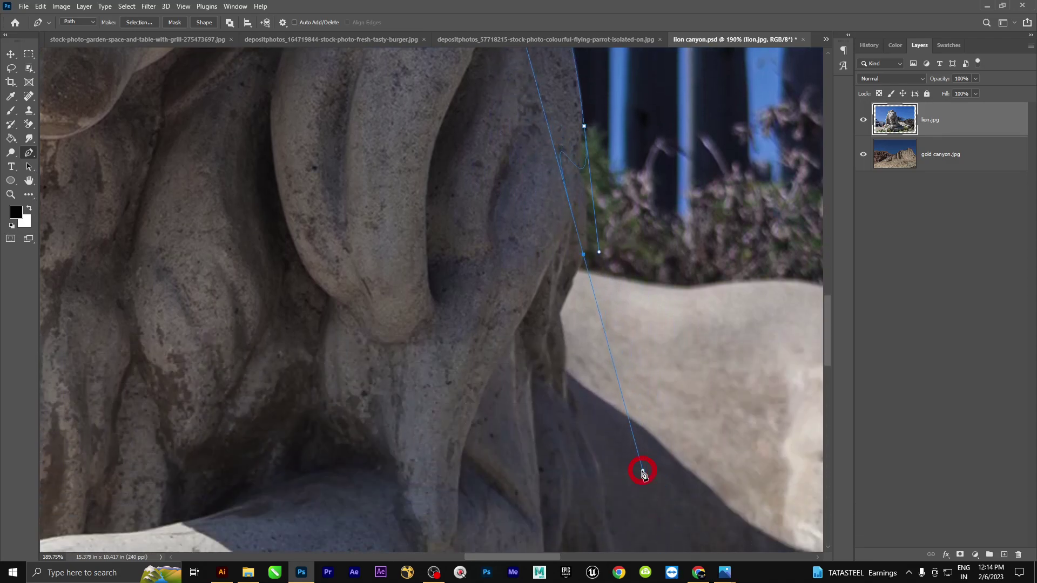
pyautogui.hotkey('ctrl', 'z')
pyautogui.hotkey('ctrl', 'z')
pyautogui.hotkey('ctrl', 'z')
# Extend the path down the mane's lower right edge and curve it onto the start of the lion's back.
pyautogui.moveTo(581, 164); pyautogui.dragTo(584, 184)
pyautogui.keyDown('alt'); pyautogui.click(580, 164); pyautogui.keyUp('alt')
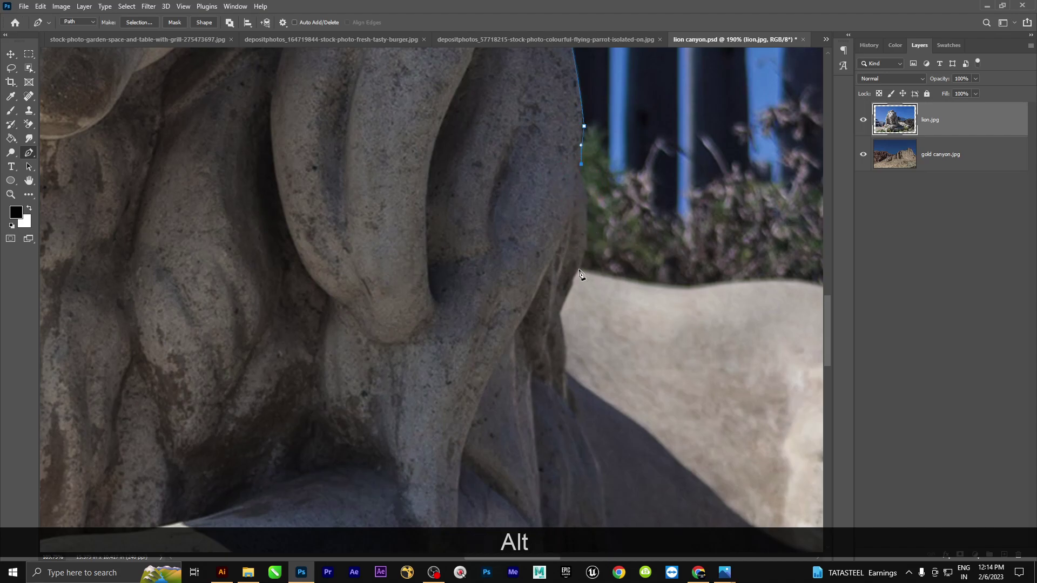
pyautogui.moveTo(574, 284); pyautogui.dragTo(564, 309)
pyautogui.scroll(-5, 587, 297)
pyautogui.hotkey('ctrl', 'alt', 'z')
pyautogui.keyDown('alt'); pyautogui.click(584, 289); pyautogui.keyUp('alt')
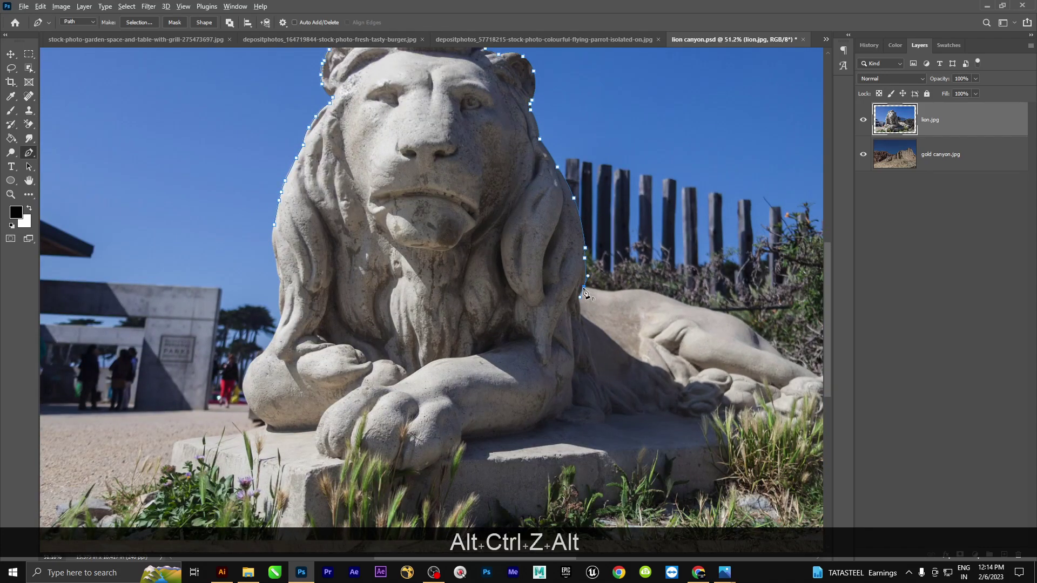
pyautogui.keyDown('alt'); pyautogui.click(618, 290); pyautogui.keyUp('alt')
pyautogui.hotkey('ctrl', 'z')
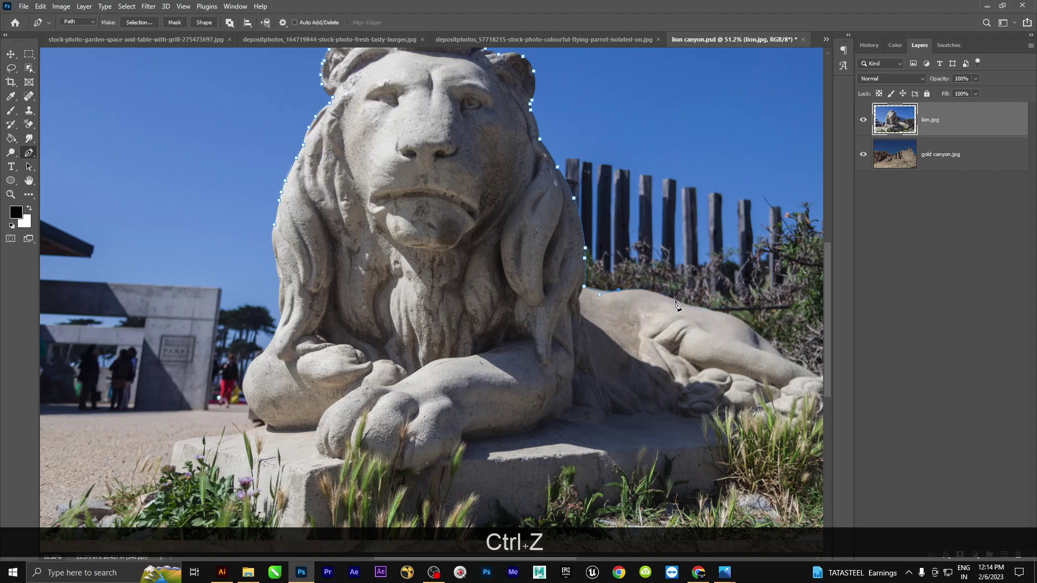
# Carry the path loosely over the back, down through the hindquarters and around the stone base to beneath the left foreleg.
pyautogui.click(675, 301)
pyautogui.moveTo(682, 369); pyautogui.dragTo(672, 407)
pyautogui.click(653, 439)
pyautogui.click(494, 486)
pyautogui.click(368, 491)
pyautogui.click(284, 492)
pyautogui.click(266, 479)
pyautogui.click(252, 474)
pyautogui.click(248, 463)
pyautogui.click(245, 454)
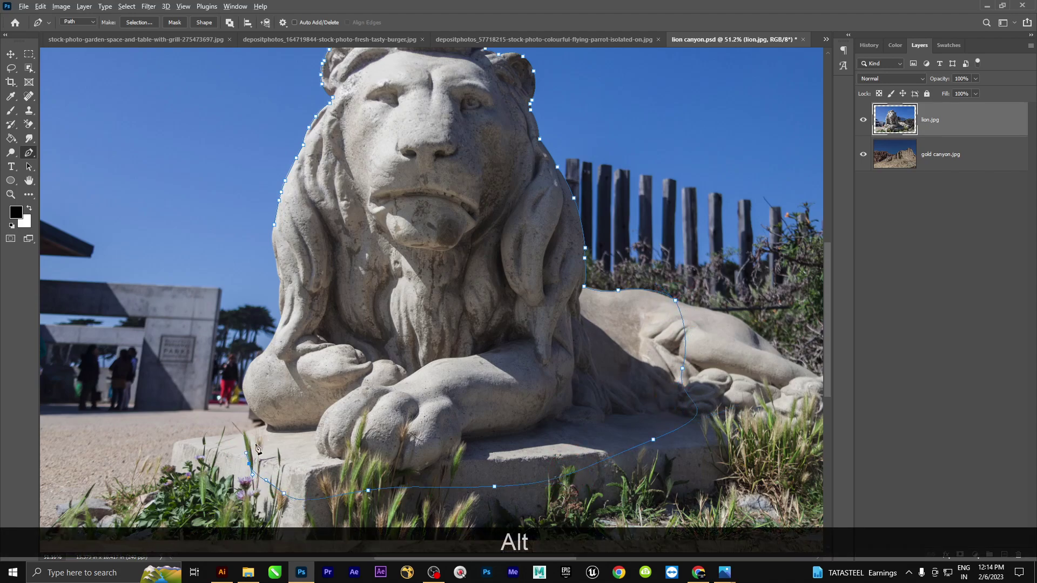
pyautogui.click(259, 428)
# Trace the rounded outer side of the left foreleg with curved segments and corner anchors up to its top.
pyautogui.scroll(2, 259, 432)
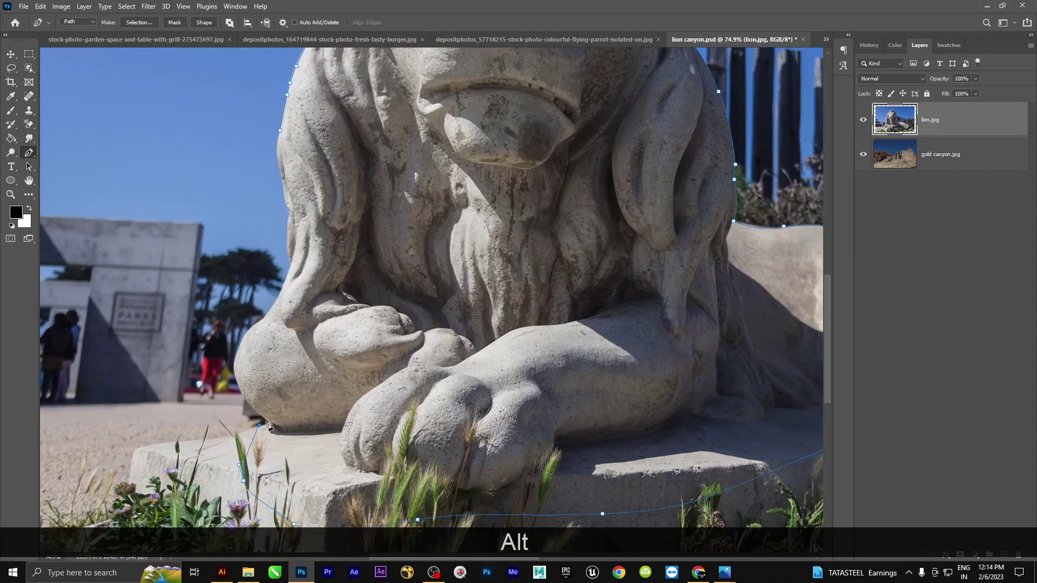
pyautogui.scroll(3, 235, 384)
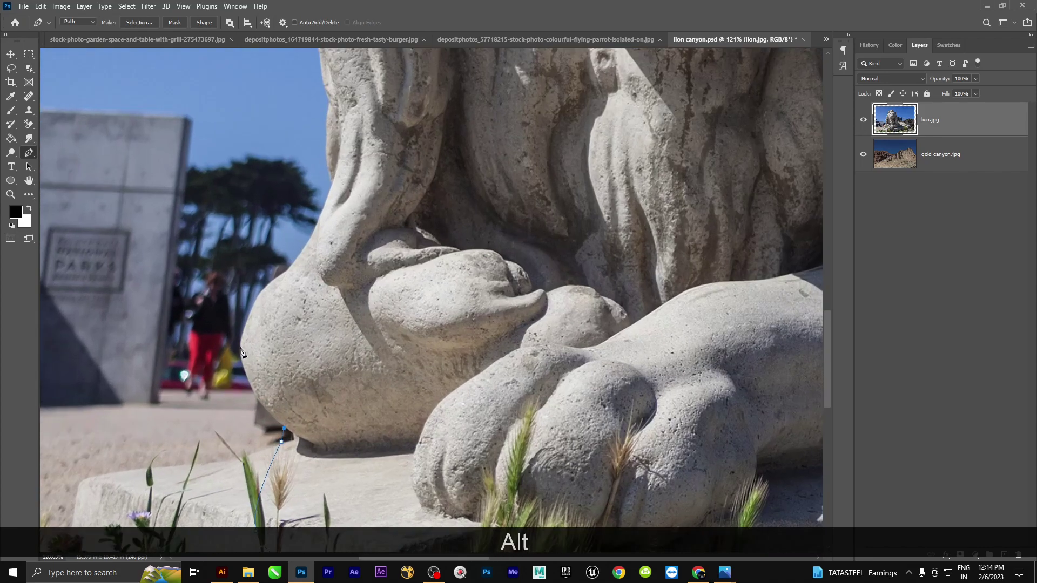
pyautogui.moveTo(240, 352); pyautogui.dragTo(372, 416)
pyautogui.keyDown('alt'); pyautogui.click(239, 352); pyautogui.keyUp('alt')
pyautogui.press('space')
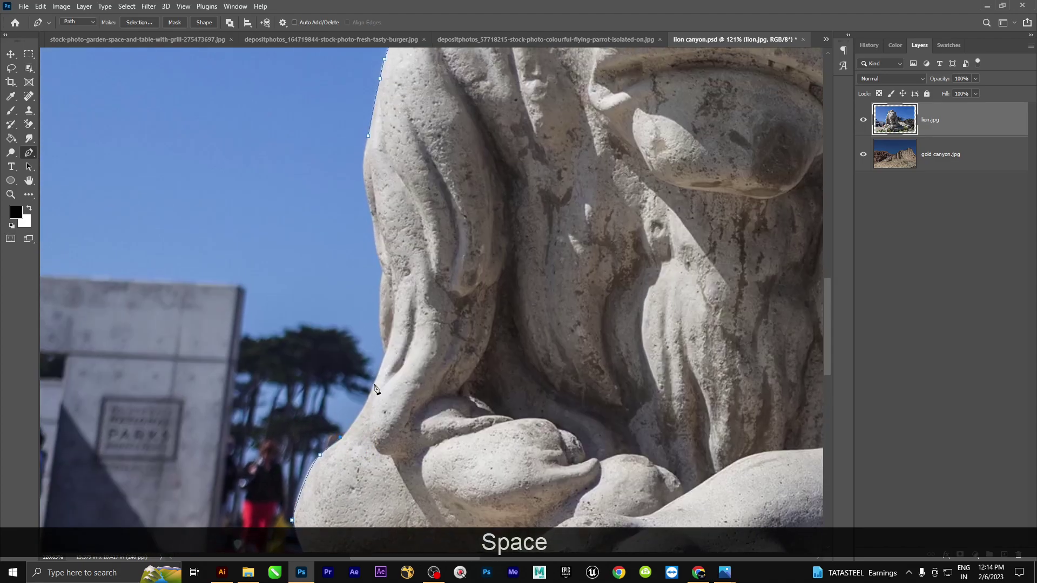
# Extend the path from the top of the left foreleg up the sloping edge of the mane's lower end, using a corner anchor.
pyautogui.hotkey('ctrl', 'alt', 'z')
pyautogui.keyDown('ctrl'); pyautogui.click(371, 392); pyautogui.keyUp('ctrl')
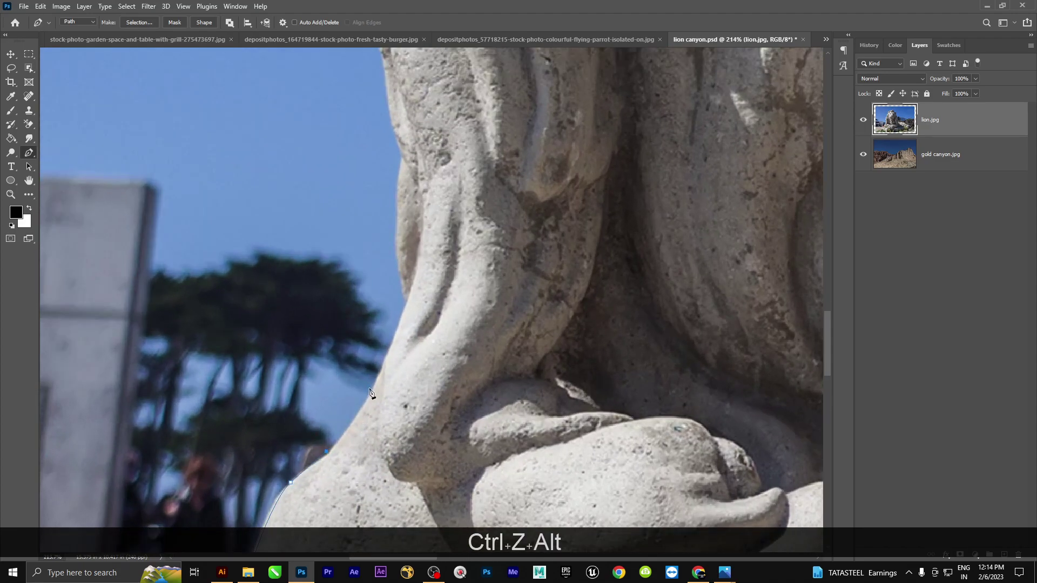
pyautogui.moveTo(377, 371); pyautogui.dragTo(372, 348)
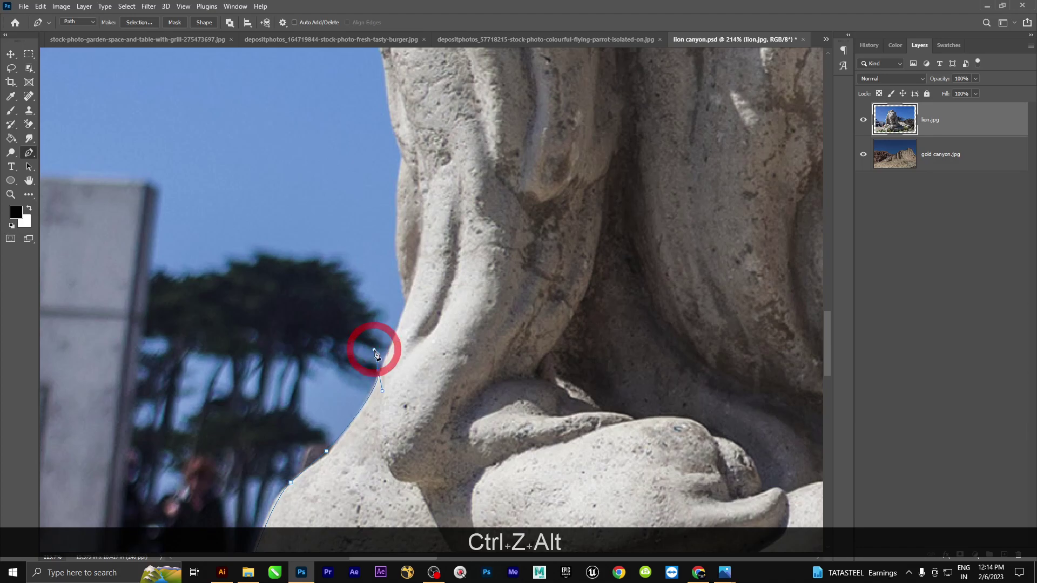
pyautogui.hotkey('ctrl', 'z')
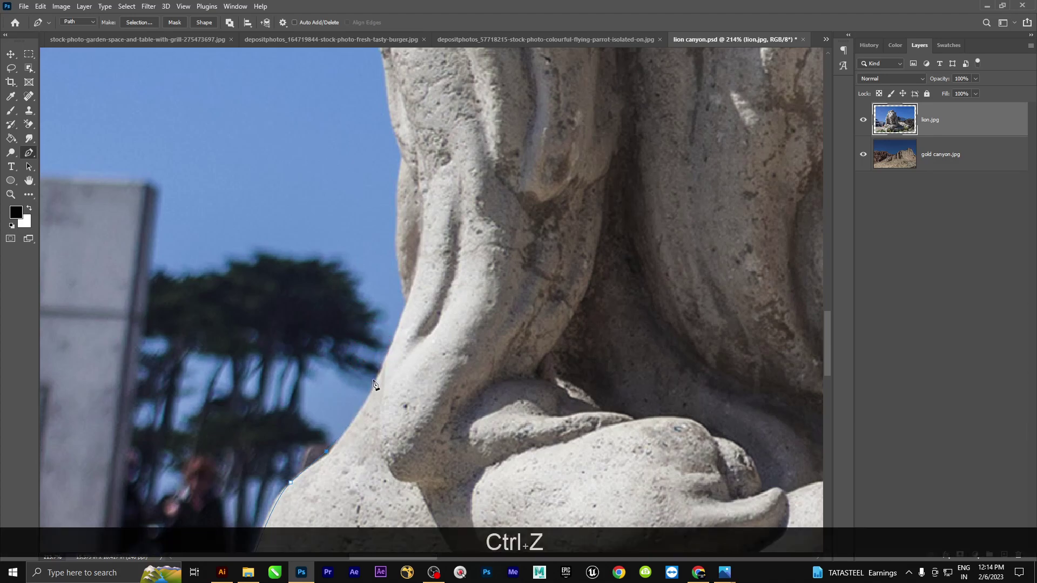
pyautogui.moveTo(380, 376); pyautogui.dragTo(398, 330)
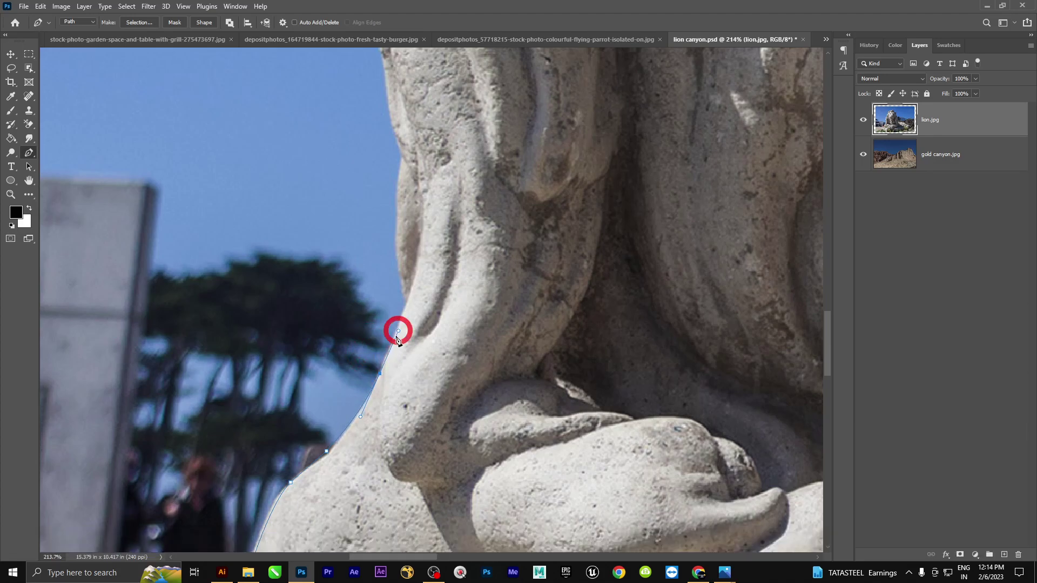
pyautogui.keyDown('alt'); pyautogui.click(380, 376); pyautogui.keyUp('alt')
pyautogui.click(396, 335)
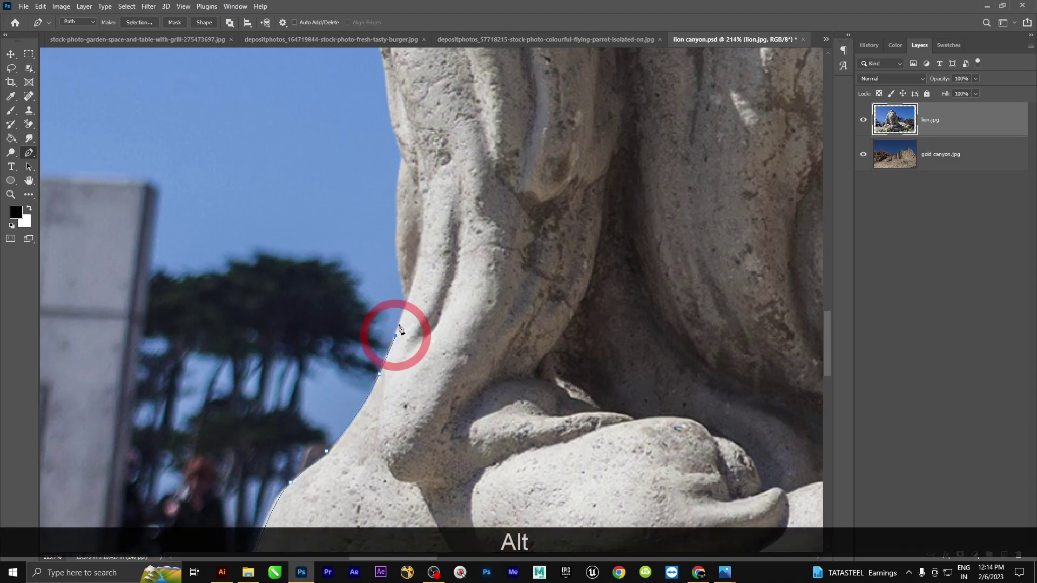
pyautogui.hotkey('ctrl', 'z')
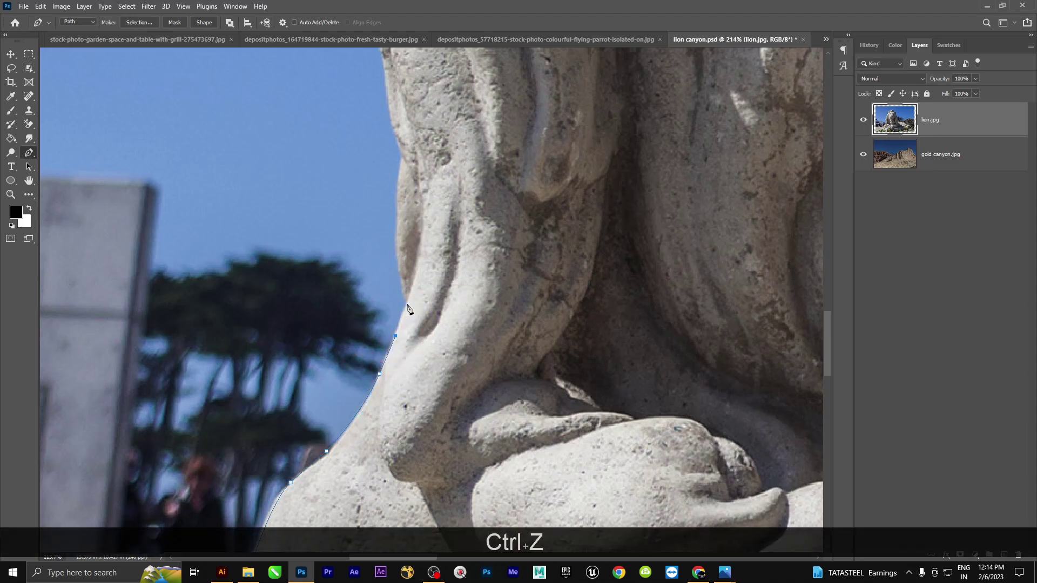
# Trace the small lock on the mane's lower left edge with curved segments ending in corner anchors.
pyautogui.scroll(3, 405, 300)
pyautogui.click(393, 336)
pyautogui.click(395, 297)
pyautogui.keyDown('alt'); pyautogui.click(395, 317); pyautogui.keyUp('alt')
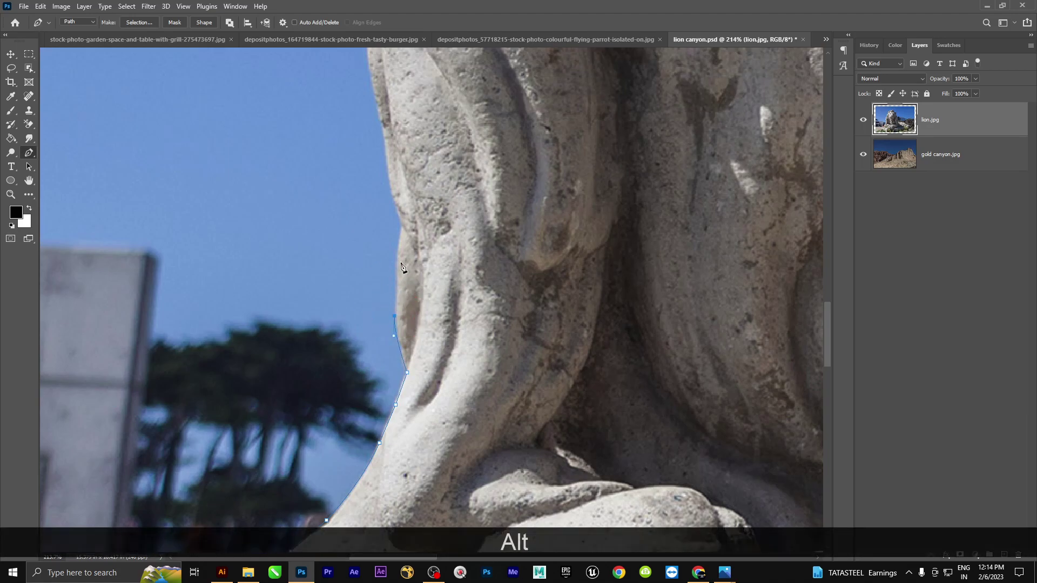
pyautogui.click(403, 229)
pyautogui.keyDown('alt'); pyautogui.click(404, 224); pyautogui.keyUp('alt')
# Continue the path up the mane's left edge and close the outline at its starting anchor.
pyautogui.moveTo(402, 272); pyautogui.dragTo(487, 439)
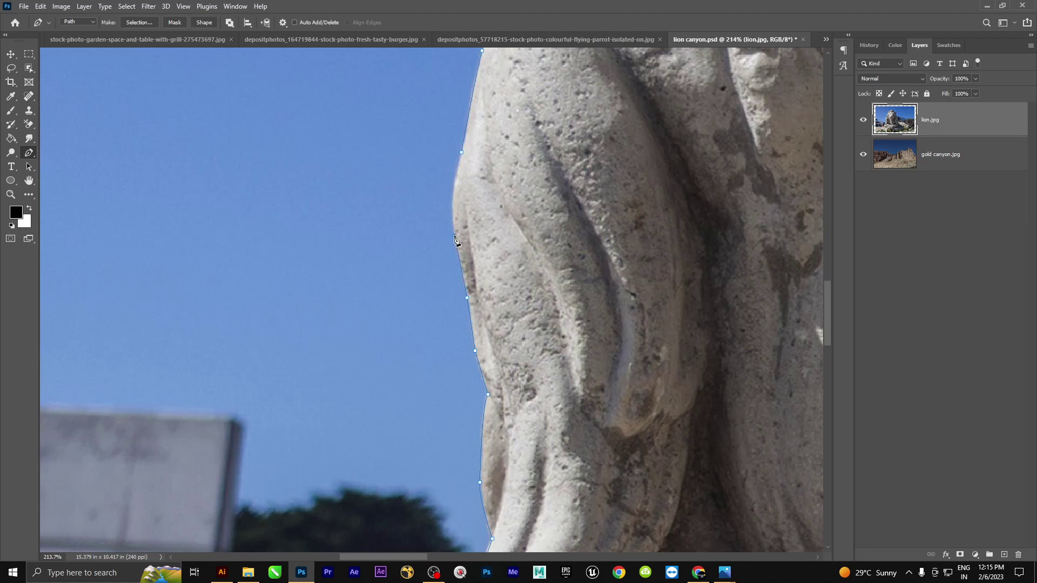
pyautogui.moveTo(460, 153); pyautogui.dragTo(473, 138)
pyautogui.click(473, 121)
# Convert the closed lion path into a new anti-aliased selection with a feather radius of 0 pixels.
pyautogui.keyDown('alt'); pyautogui.scroll(-8, 475, 129); pyautogui.keyUp('alt')
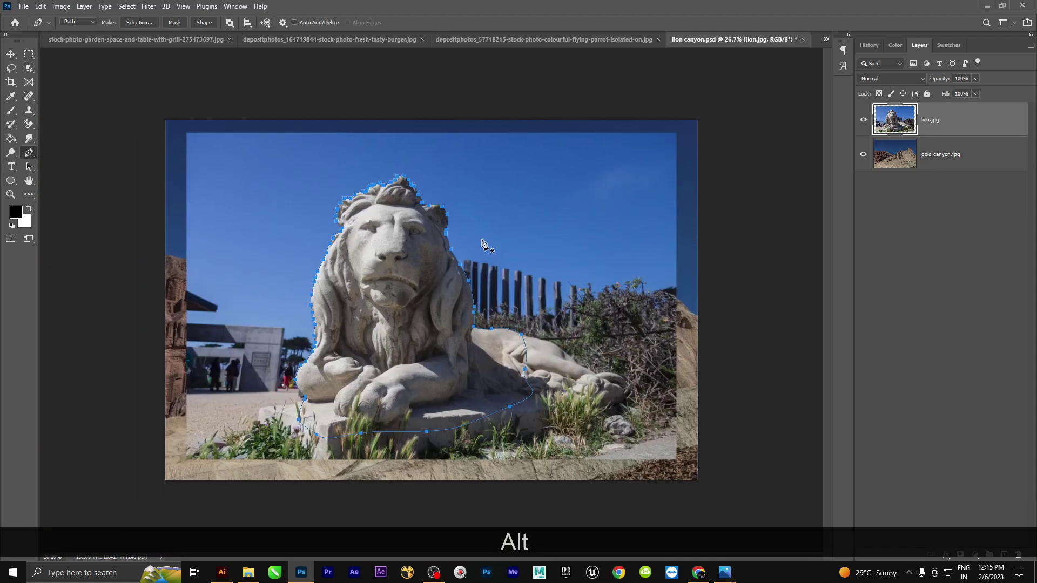
pyautogui.keyDown('alt'); pyautogui.scroll(3, 378, 278); pyautogui.keyUp('alt')
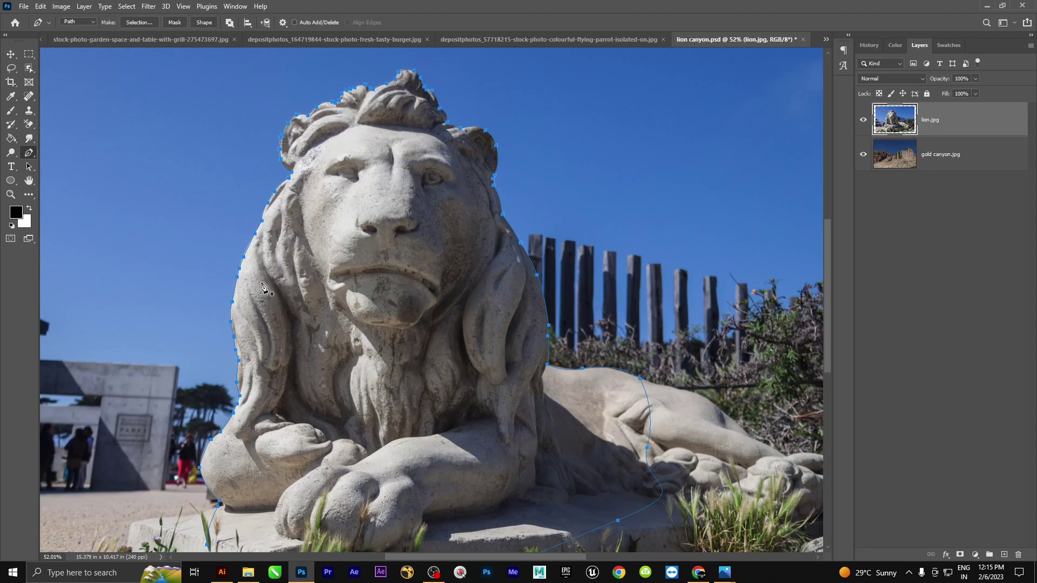
pyautogui.press('ctrl')
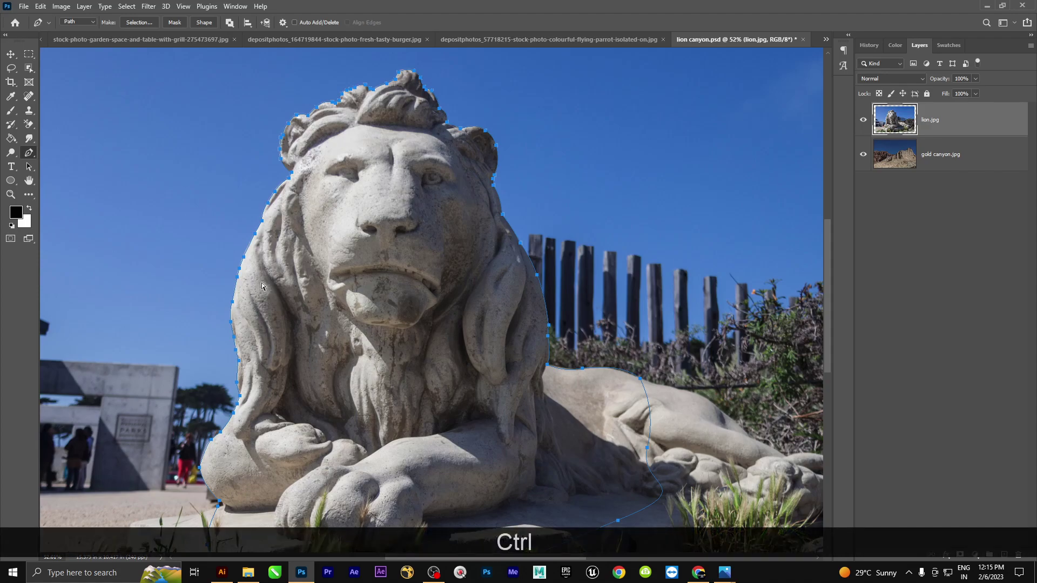
pyautogui.rightClick(261, 286)
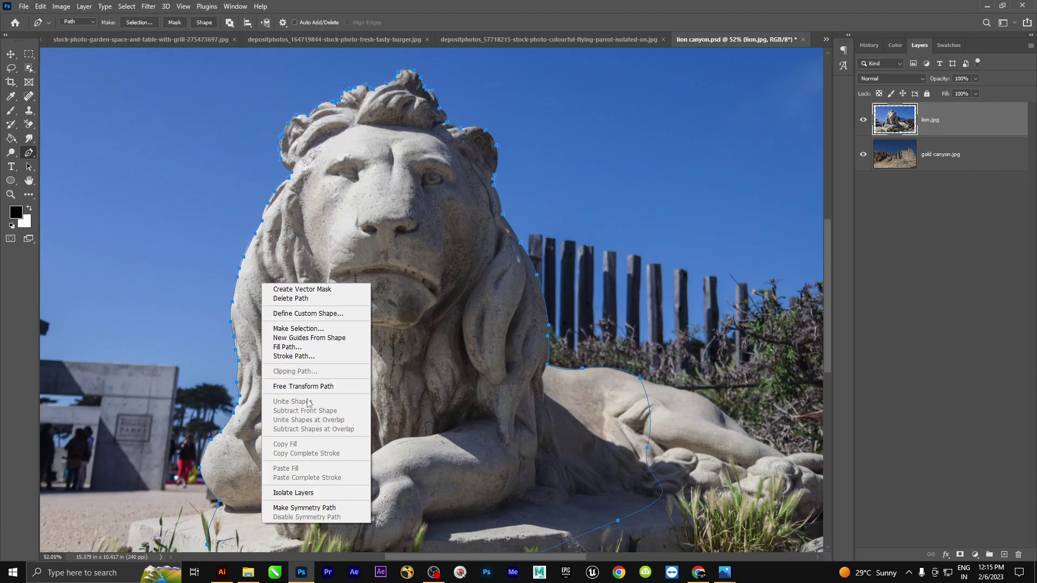
pyautogui.click(326, 328)
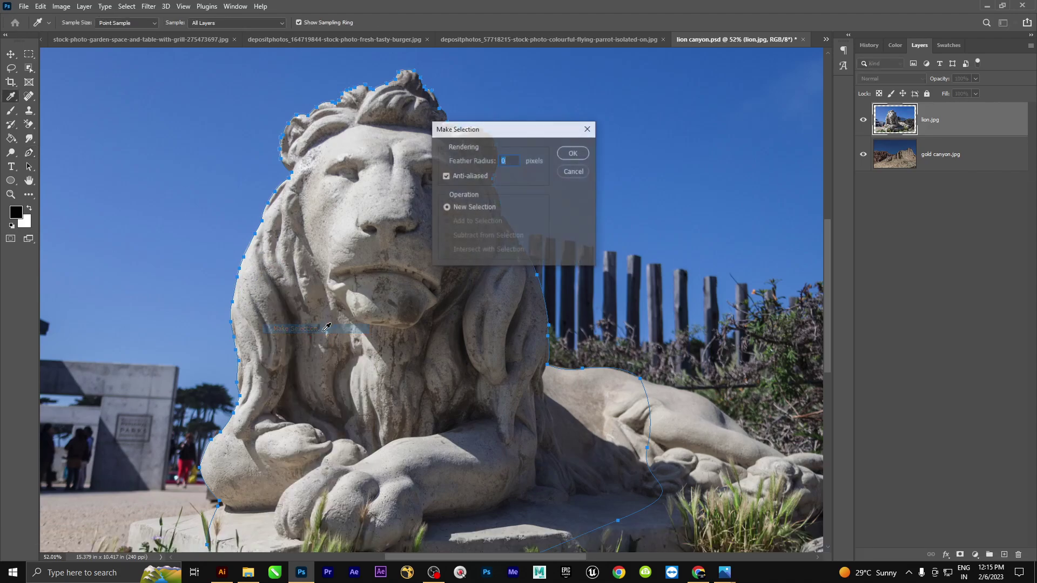
pyautogui.click(572, 153)
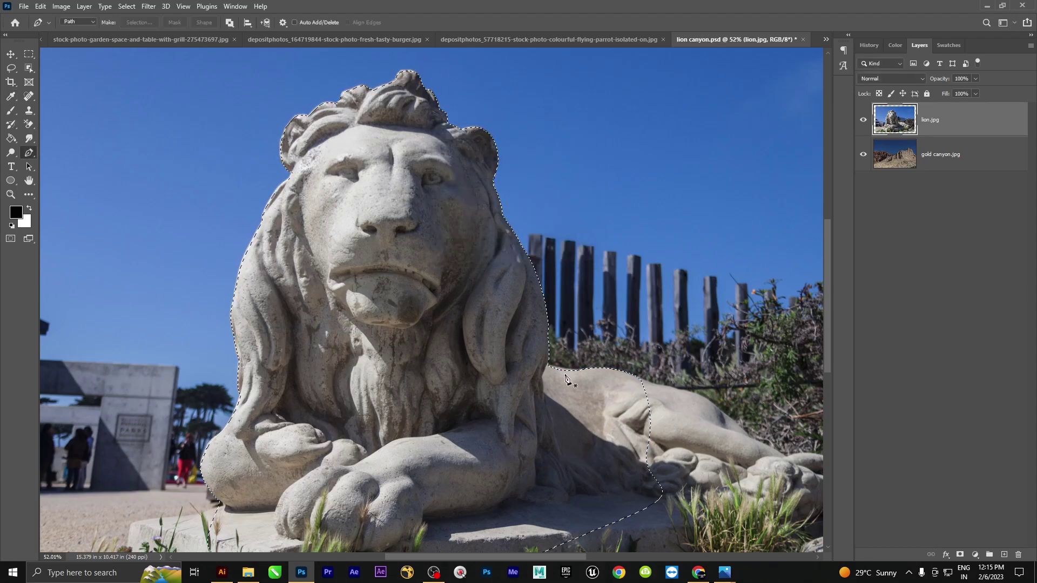
# Copy the selected lion to a new layer and hide the original lion.jpg layer.
pyautogui.hotkey('ctrl', 'j')
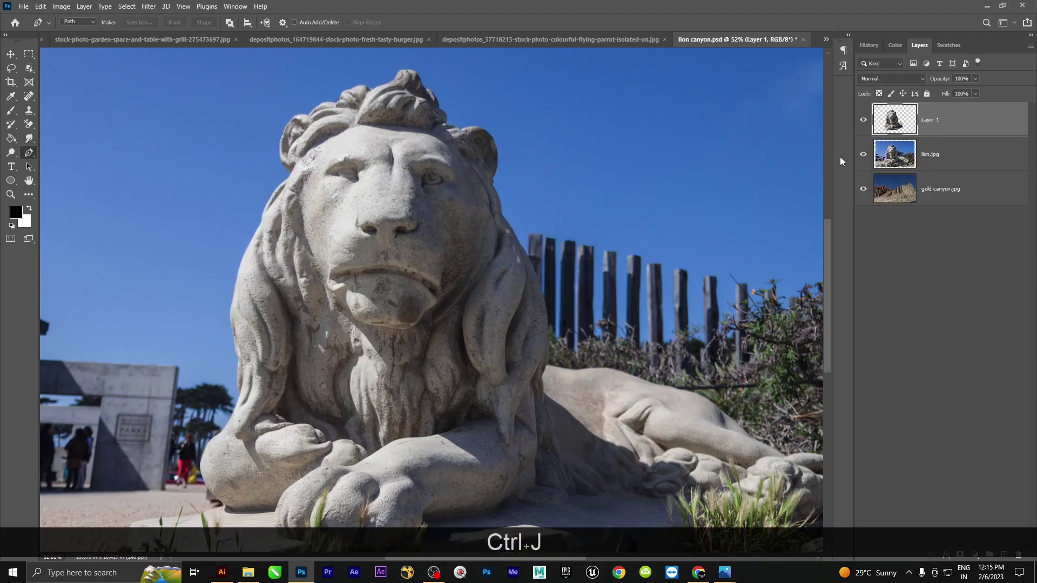
pyautogui.click(863, 155)
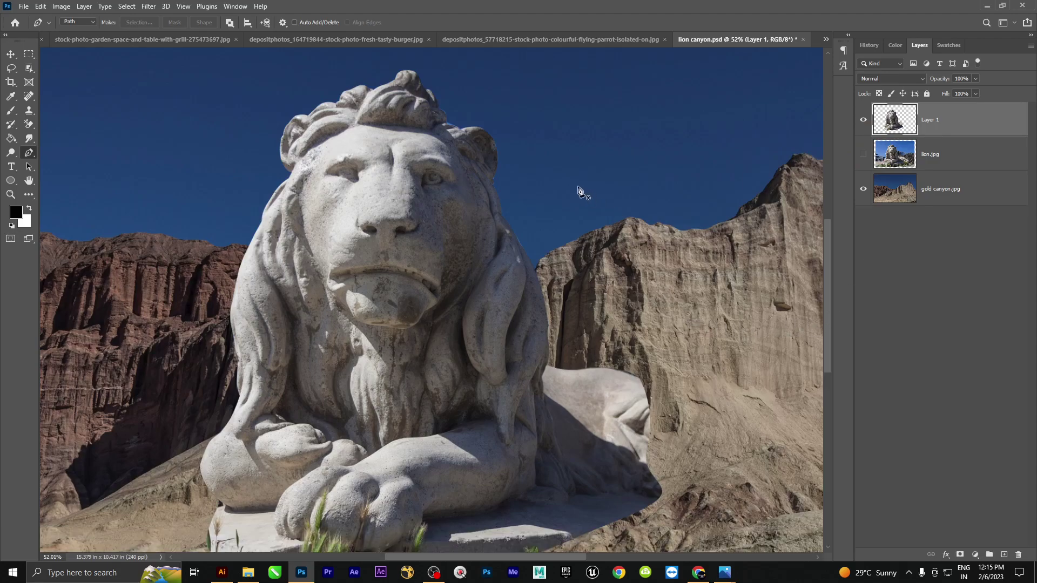
# Move the cut-out lion up and to the right on the canyon hillside.
pyautogui.scroll(-4, 581, 193)
pyautogui.scroll(3, 422, 166)
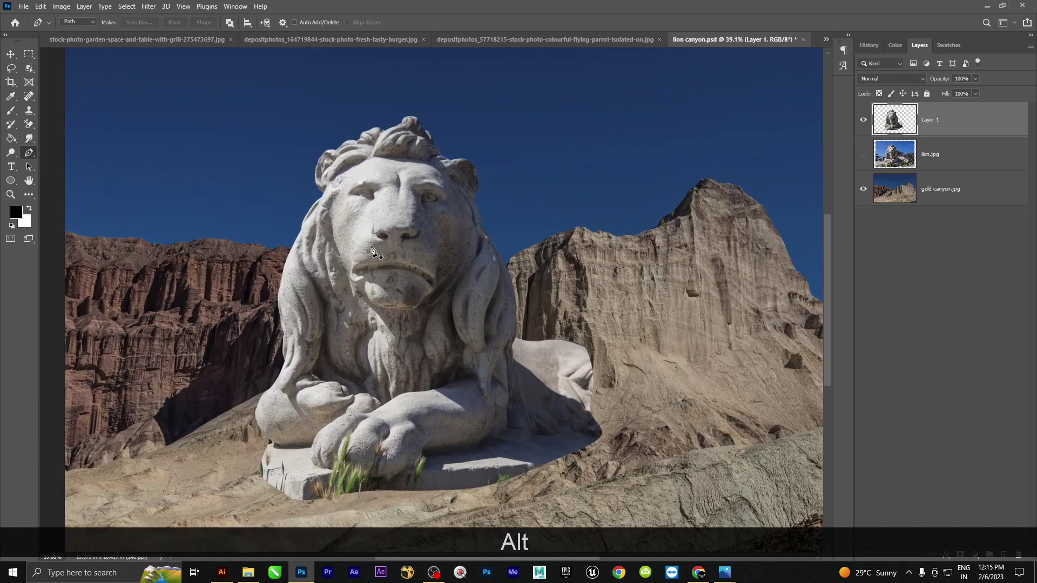
pyautogui.press('v')
pyautogui.moveTo(439, 314); pyautogui.dragTo(469, 276)
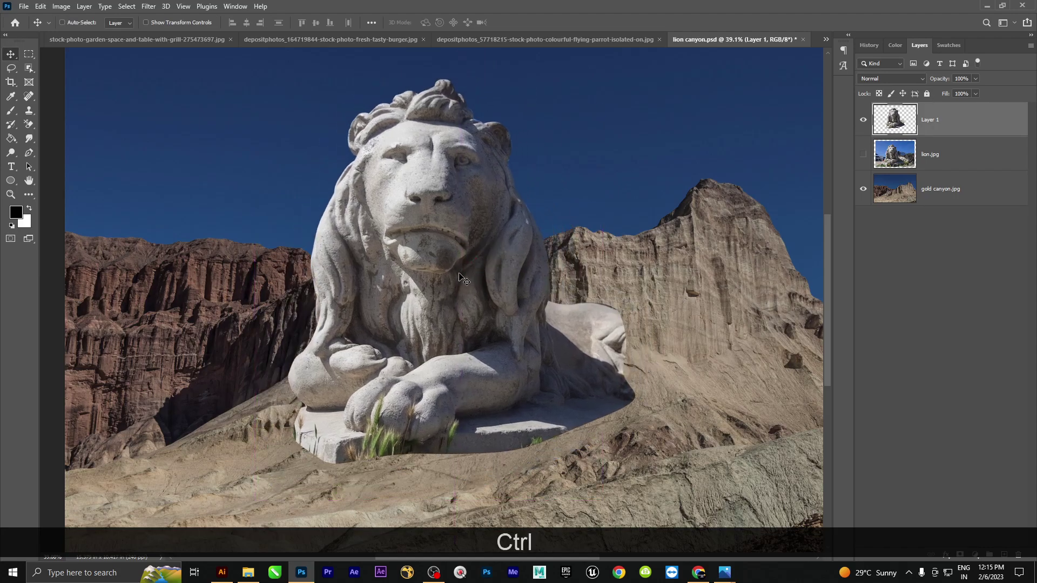
# Undo the last move of the lion and briefly hide Layer 1 to view the canyon slope behind it.
pyautogui.hotkey('ctrl', 'z')
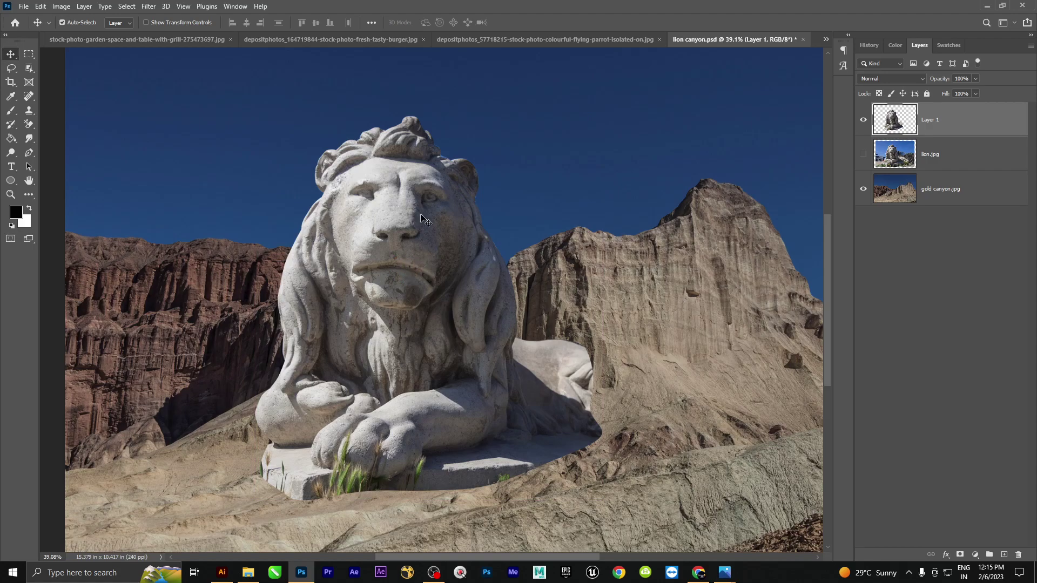
pyautogui.click(862, 120)
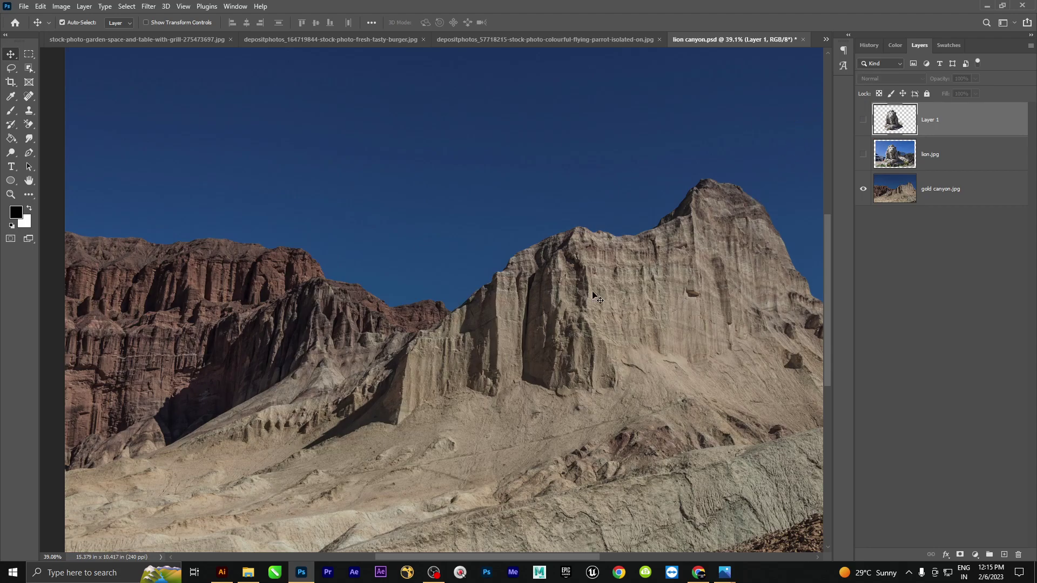
pyautogui.click(863, 120)
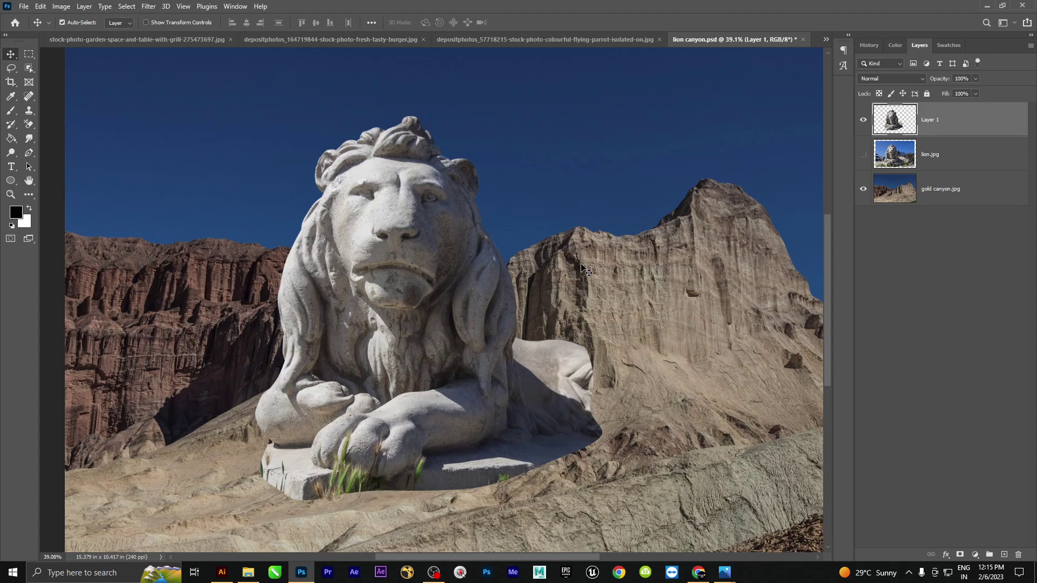
# Flip the lion horizontally, scaling it down and placing it on the slope between the red and tan cliffs.
pyautogui.hotkey('ctrl', 't')
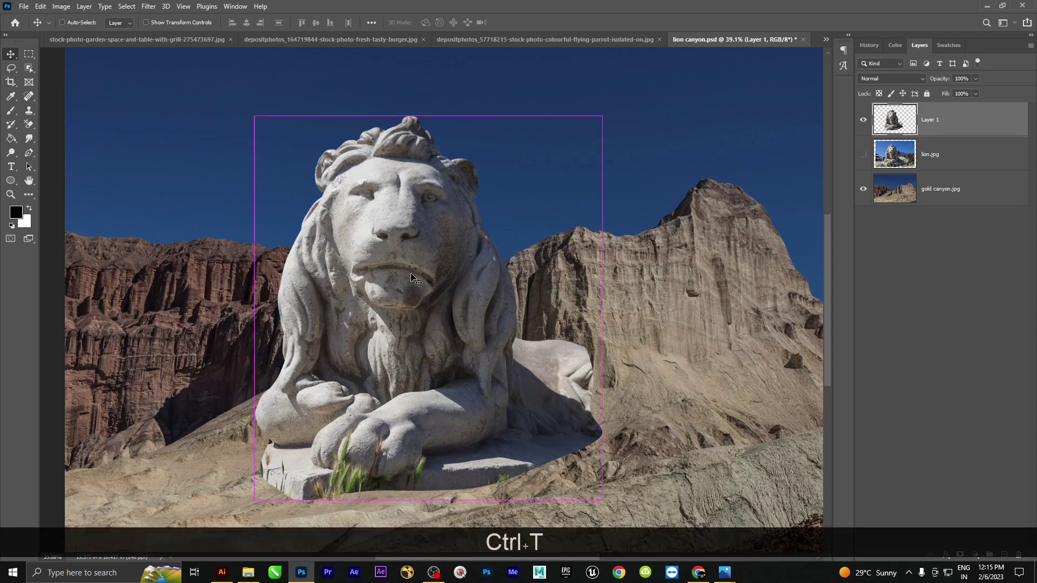
pyautogui.rightClick(410, 277)
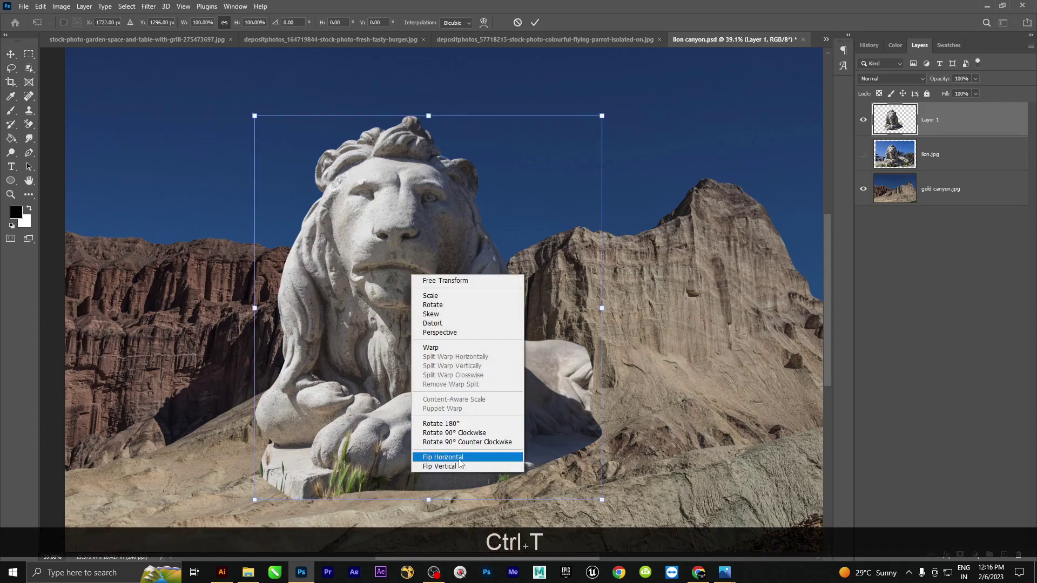
pyautogui.click(435, 455)
pyautogui.moveTo(475, 377); pyautogui.dragTo(471, 354)
pyautogui.moveTo(603, 90); pyautogui.dragTo(539, 161)
pyautogui.moveTo(453, 268); pyautogui.dragTo(433, 287)
pyautogui.press('Return')
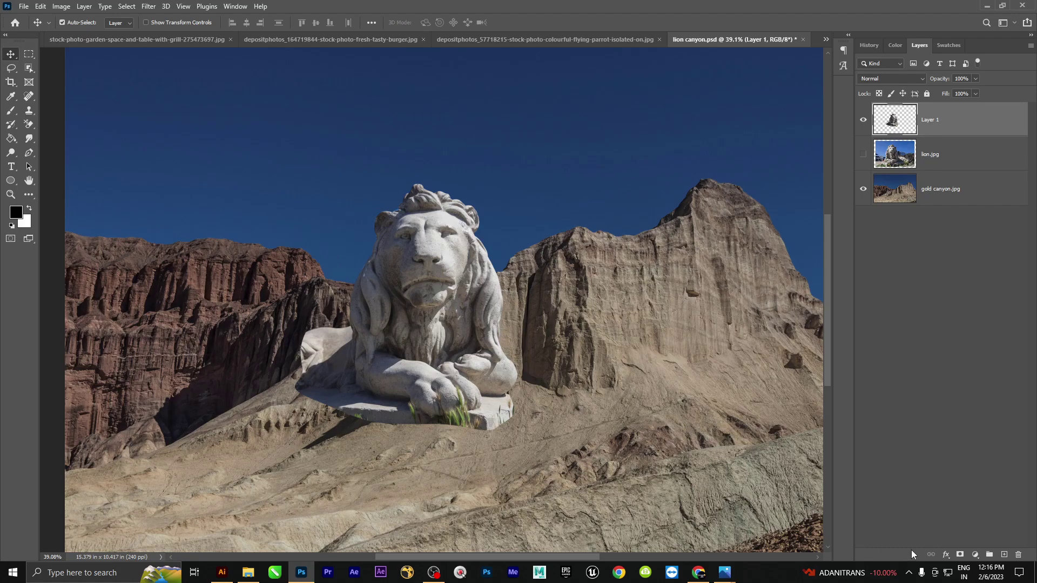
# Add a layer mask to the lion's Layer 1 and choose the Brush tool.
pyautogui.click(959, 555)
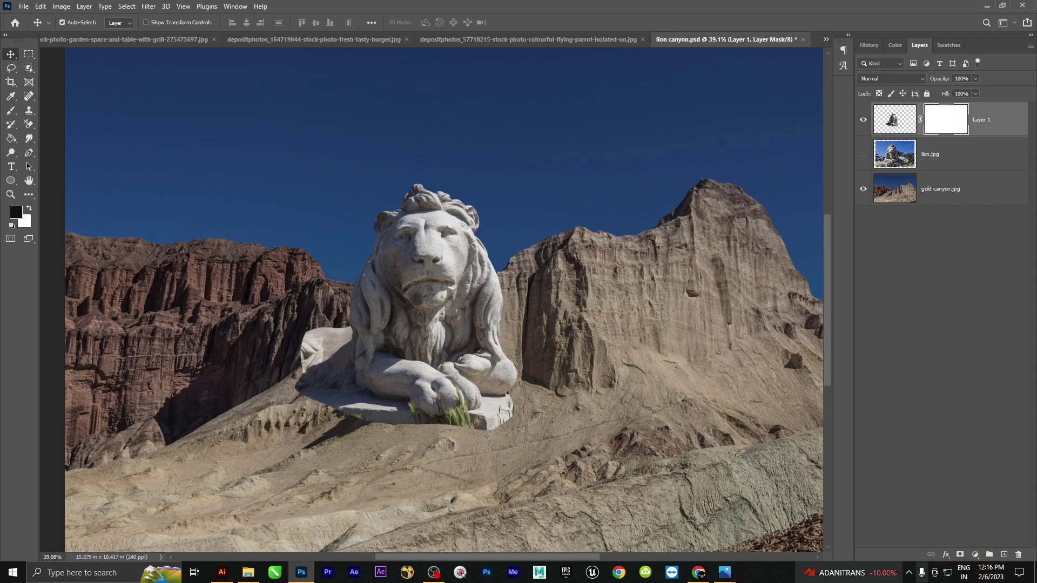
pyautogui.moveTo(850, 573)
pyautogui.click(555, 197)
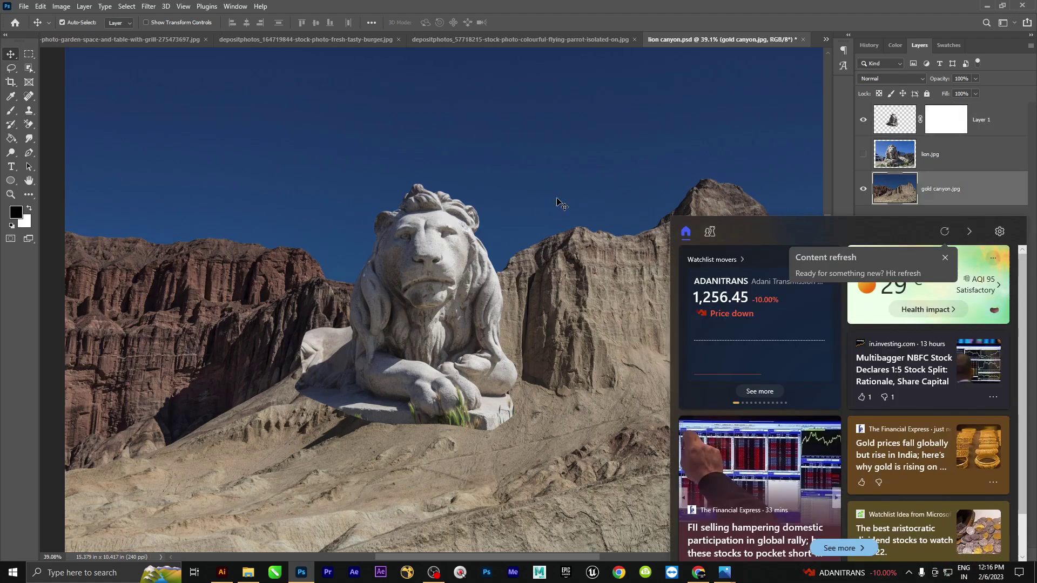
pyautogui.press('b')
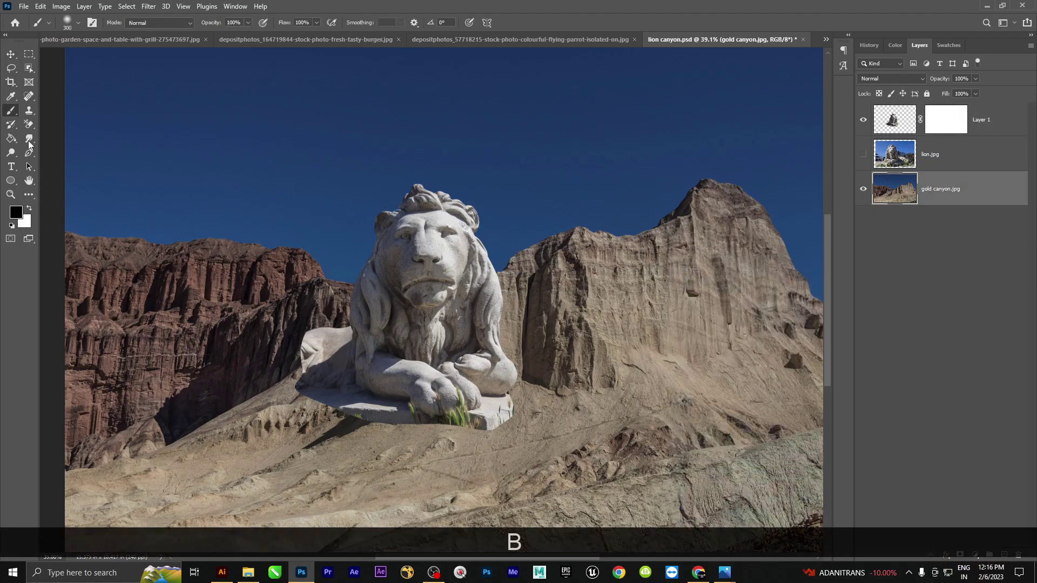
pyautogui.moveTo(302, 356)
pyautogui.mouseDown()
pyautogui.moveTo(301, 381)
pyautogui.moveTo(311, 346)
pyautogui.mouseUp()
pyautogui.hotkey('ctrl', 'z')
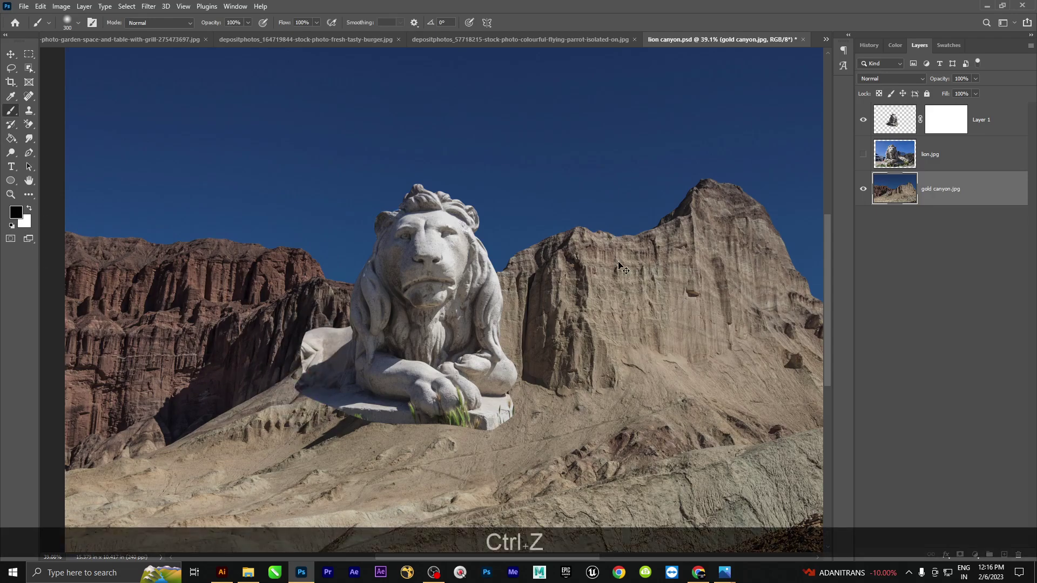
# Paint black on Layer 1's mask with the Soft Round 300 px brush to hide the lion's hindquarters.
pyautogui.click(933, 120)
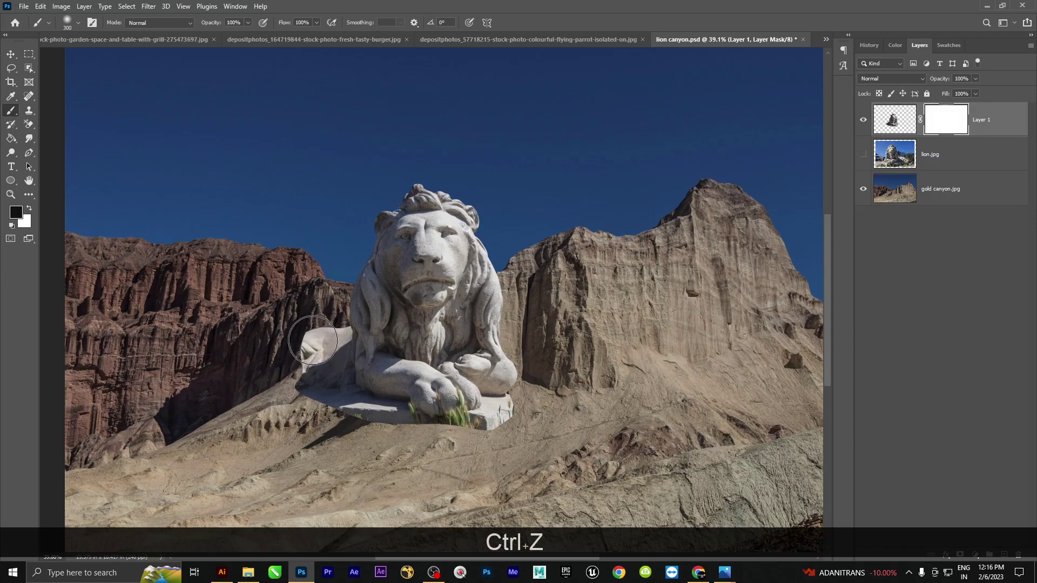
pyautogui.moveTo(282, 413); pyautogui.dragTo(305, 351)
pyautogui.rightClick(306, 348)
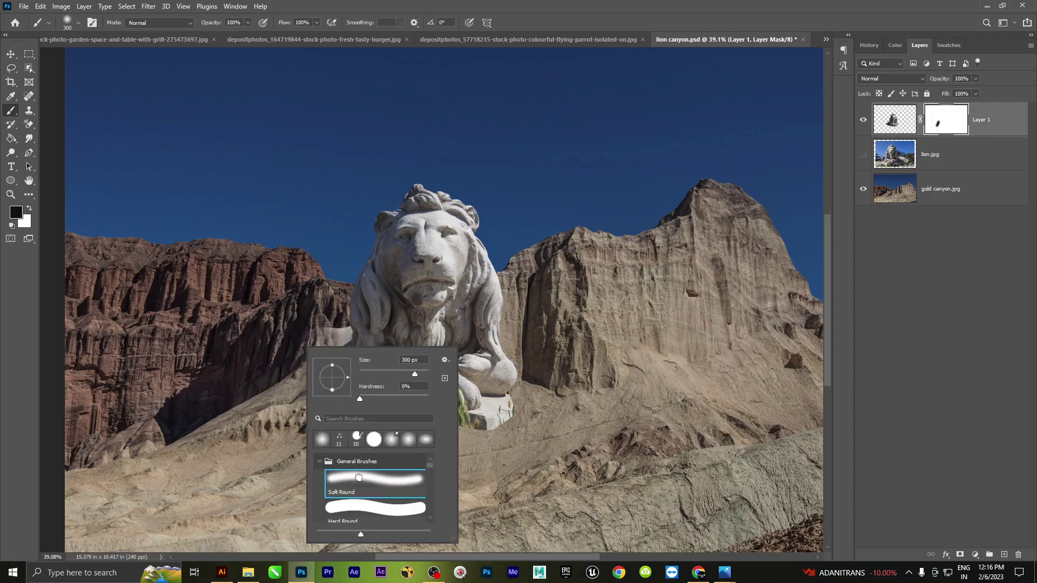
pyautogui.click(248, 341)
pyautogui.moveTo(310, 336)
pyautogui.mouseDown()
pyautogui.moveTo(276, 380)
pyautogui.moveTo(253, 391)
pyautogui.mouseUp()
# Enlarge the brush to 700 px and mask out the lion's stone base and front paws into the slope.
pyautogui.press(']')
pyautogui.press(']')
pyautogui.press(']')
pyautogui.press(']')
pyautogui.moveTo(522, 435)
pyautogui.mouseDown()
pyautogui.moveTo(339, 430)
pyautogui.moveTo(275, 387)
pyautogui.moveTo(284, 357)
pyautogui.moveTo(282, 409)
pyautogui.mouseUp()
pyautogui.moveTo(561, 415)
pyautogui.mouseDown()
pyautogui.moveTo(562, 382)
pyautogui.moveTo(534, 422)
pyautogui.mouseUp()
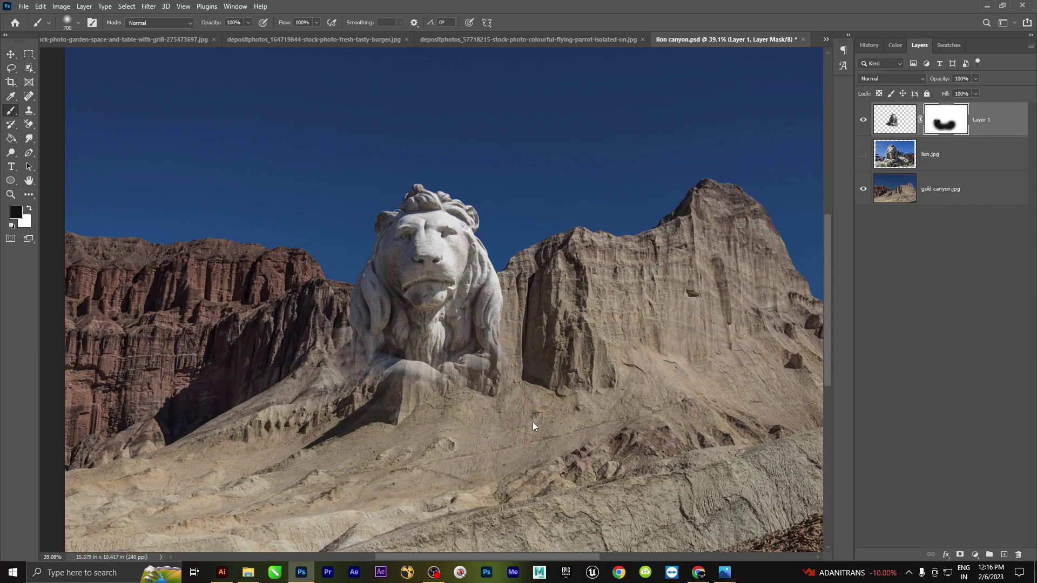
# Try refining the mask around the lion's front leg and paw with black and white strokes of a 200 px brush.
pyautogui.press('x')
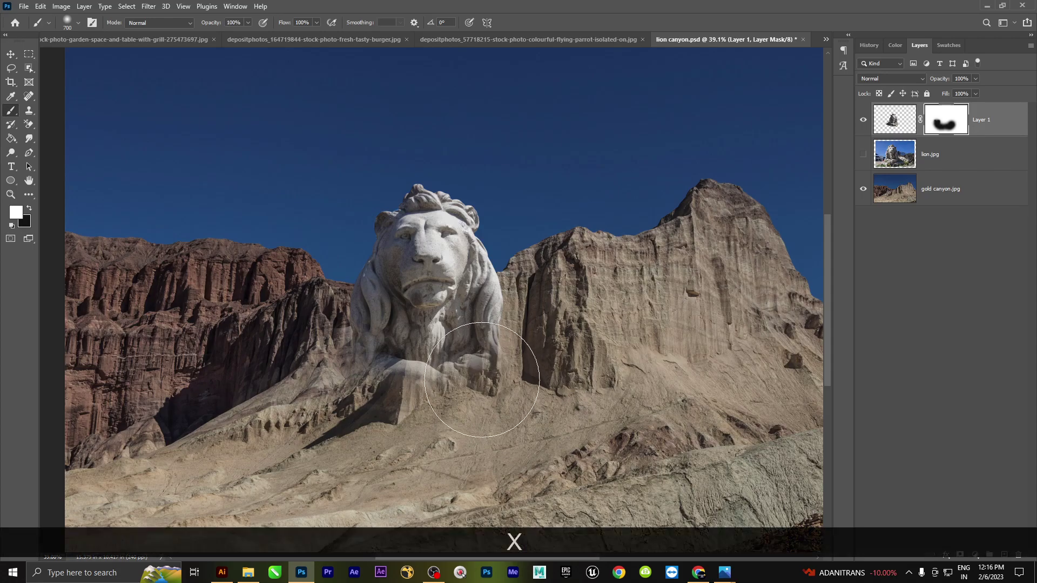
pyautogui.press('[')
pyautogui.press('[')
pyautogui.press('[')
pyautogui.press('[')
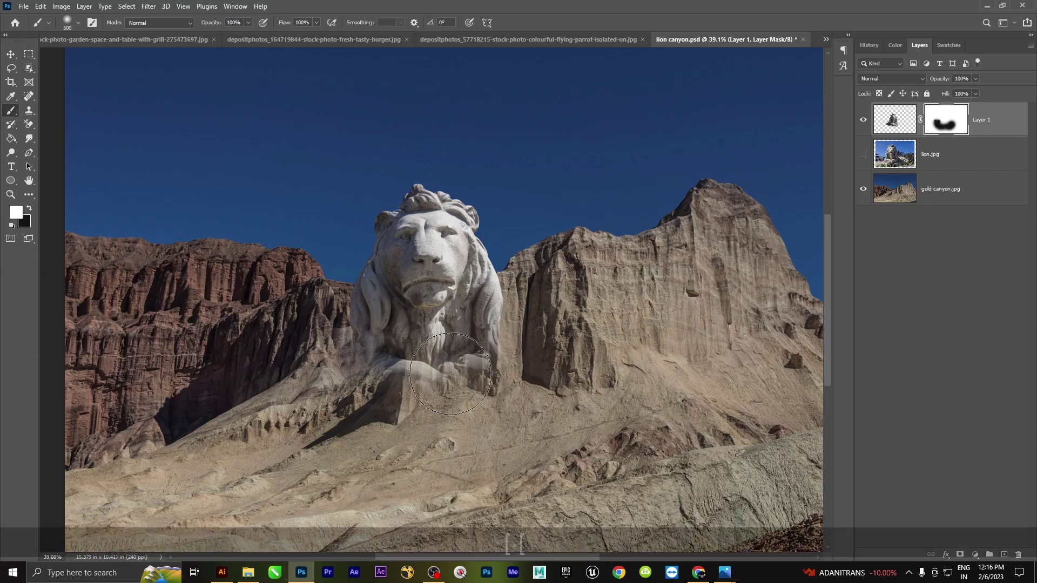
pyautogui.press('[')
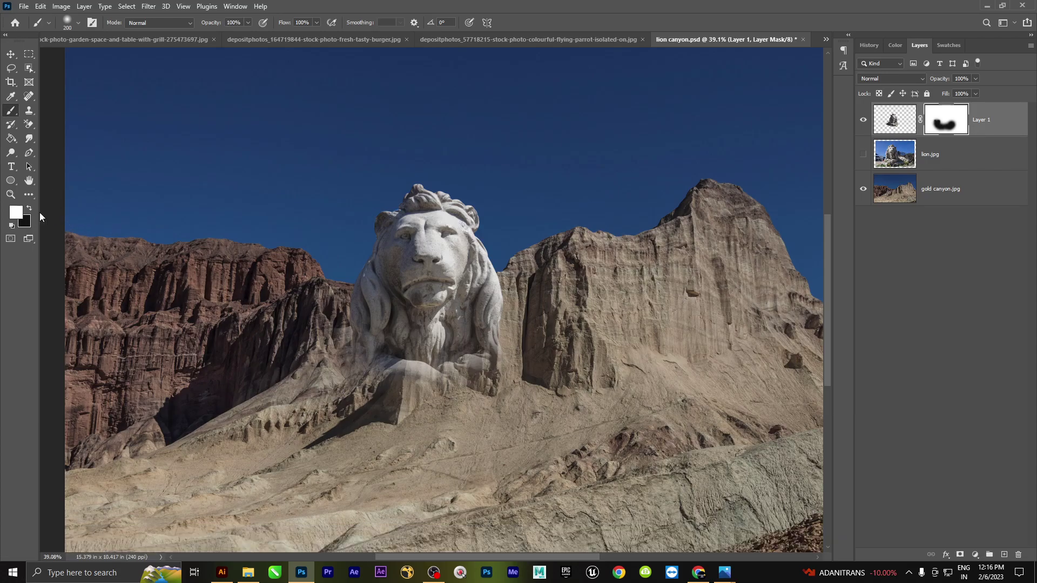
pyautogui.press('x')
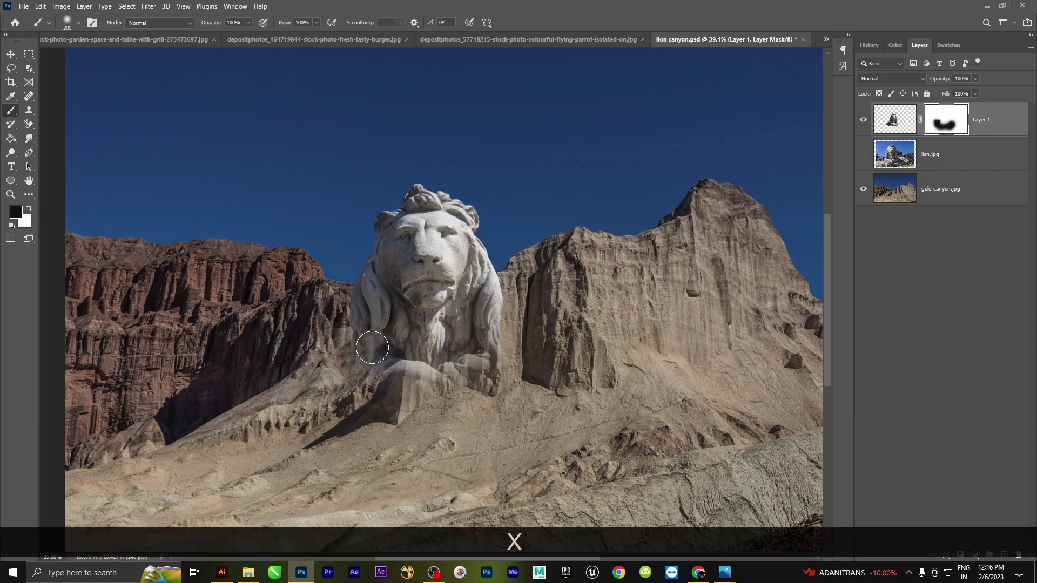
pyautogui.press('x')
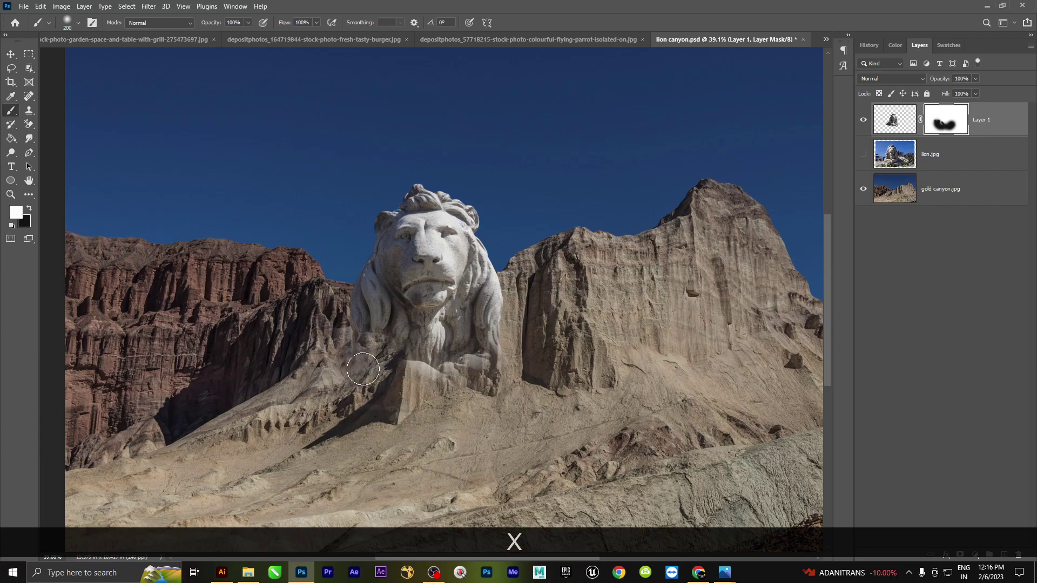
pyautogui.moveTo(410, 375)
pyautogui.mouseDown()
pyautogui.moveTo(348, 356)
pyautogui.moveTo(366, 355)
pyautogui.moveTo(390, 396)
pyautogui.moveTo(369, 351)
pyautogui.moveTo(361, 370)
pyautogui.moveTo(386, 354)
pyautogui.moveTo(384, 379)
pyautogui.moveTo(375, 351)
pyautogui.mouseUp()
pyautogui.press('x')
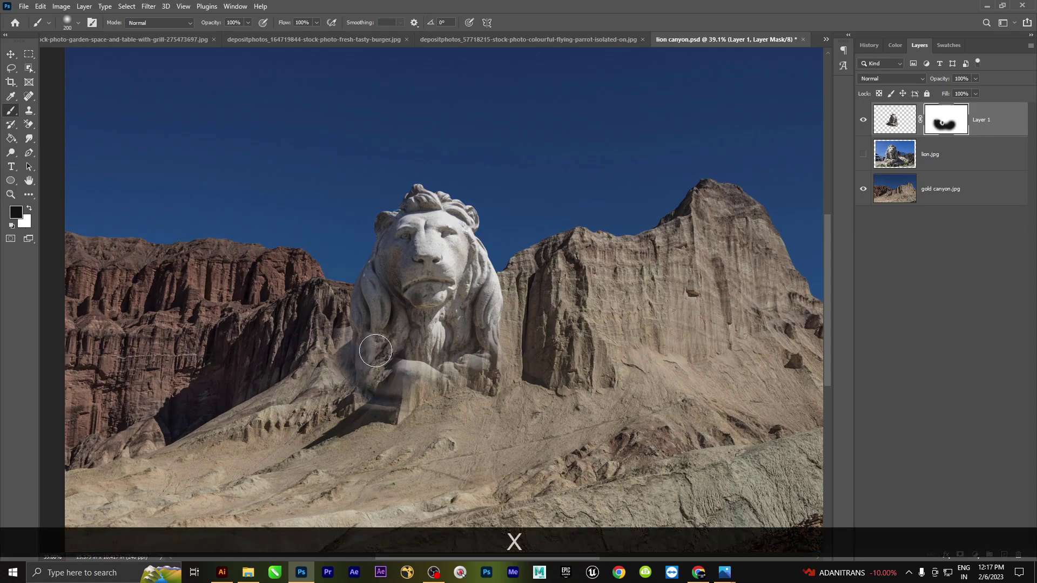
# Undo the last mask strokes around the lion's front leg and paw.
pyautogui.hotkey('ctrl', 'z')
pyautogui.hotkey('ctrl', 'z')
pyautogui.hotkey('ctrl', 'z')
# Paint black on the mask with a 500 px brush to fade the lower paws into the hillside.
pyautogui.press(']')
pyautogui.press(']')
pyautogui.press(']')
pyautogui.press(']')
pyautogui.moveTo(486, 389); pyautogui.dragTo(393, 422)
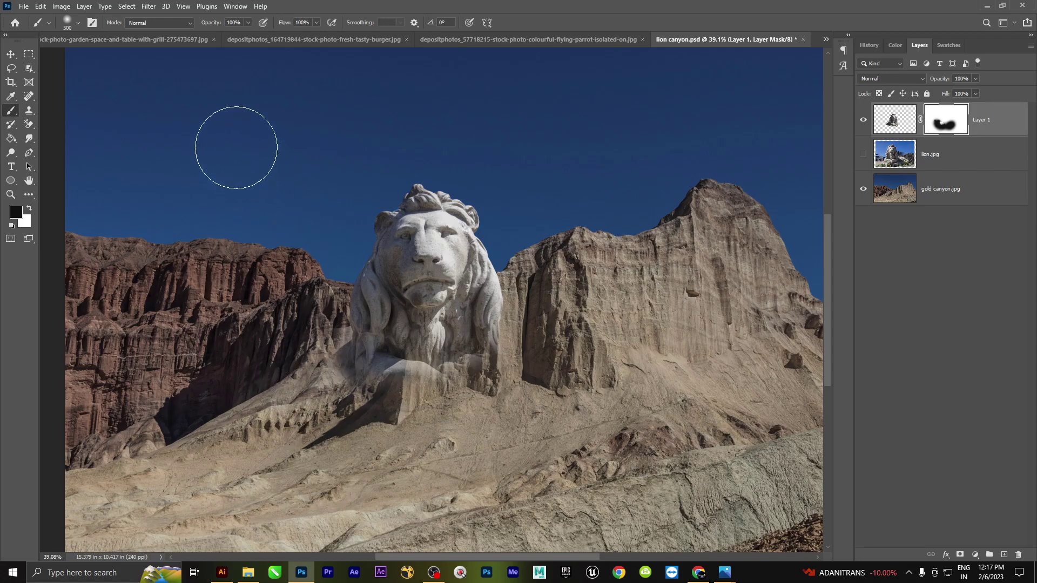
# Set the brush to 40% opacity and 45% flow, and softly fade the lion's paws and lower chest on the mask.
pyautogui.click(247, 22)
pyautogui.moveTo(243, 33); pyautogui.dragTo(226, 37)
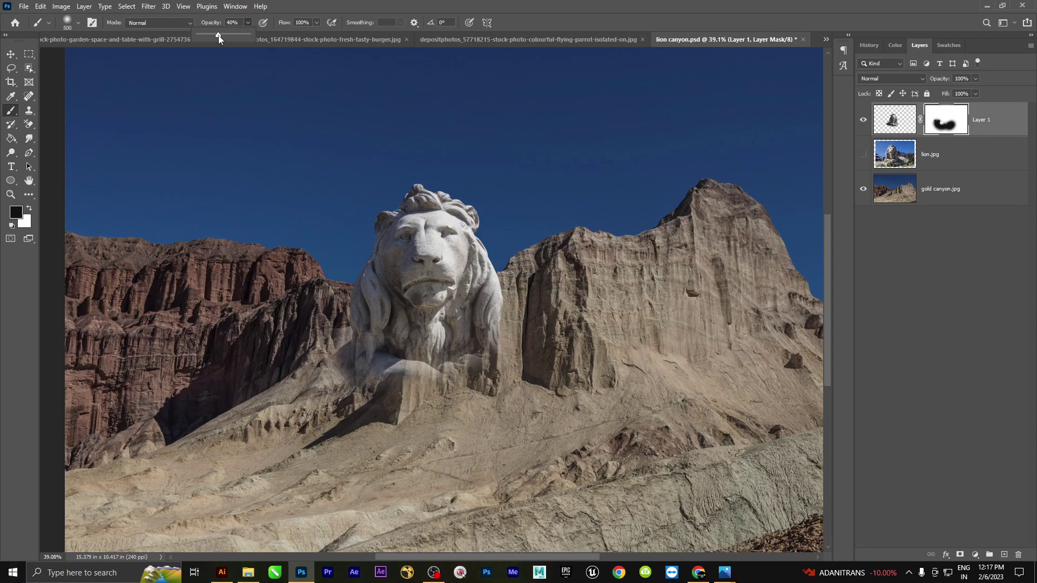
pyautogui.click(317, 24)
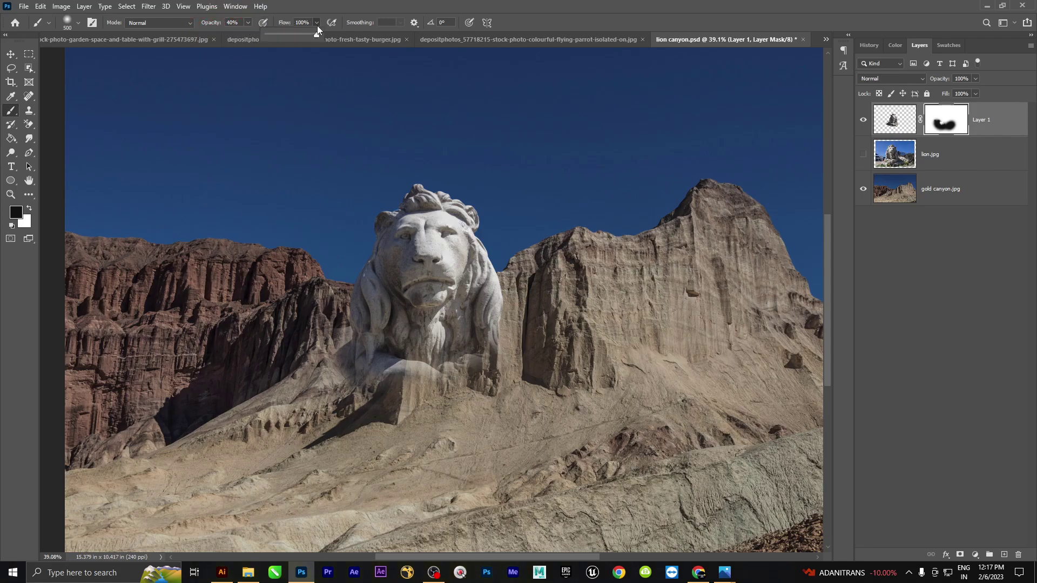
pyautogui.moveTo(289, 38); pyautogui.dragTo(288, 39)
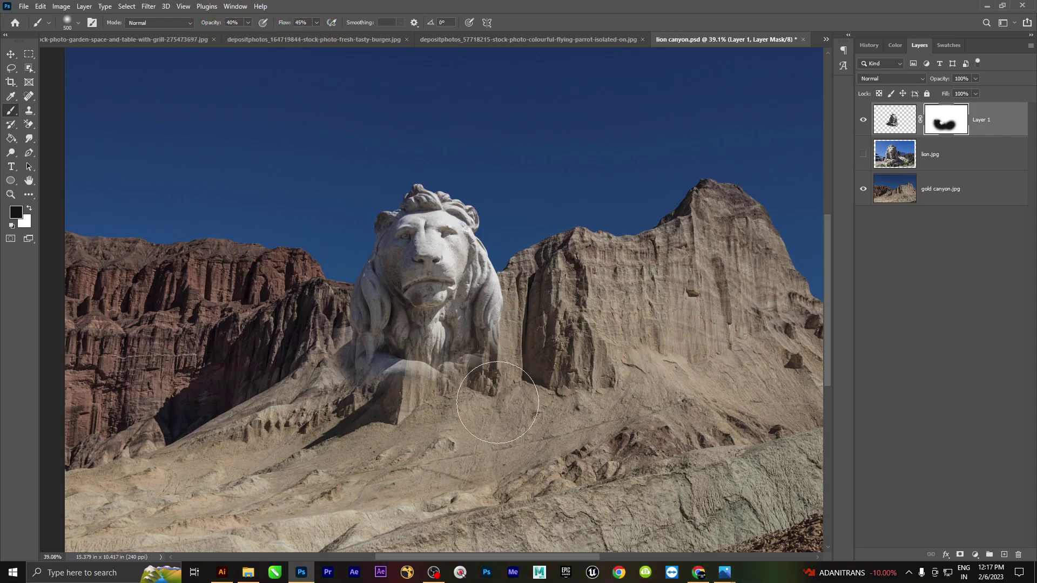
pyautogui.moveTo(389, 409)
pyautogui.mouseDown()
pyautogui.moveTo(340, 398)
pyautogui.moveTo(323, 358)
pyautogui.moveTo(348, 377)
pyautogui.moveTo(427, 383)
pyautogui.moveTo(498, 368)
pyautogui.moveTo(523, 342)
pyautogui.moveTo(514, 324)
pyautogui.moveTo(535, 324)
pyautogui.moveTo(523, 386)
pyautogui.moveTo(521, 337)
pyautogui.moveTo(510, 396)
pyautogui.moveTo(312, 426)
pyautogui.mouseUp()
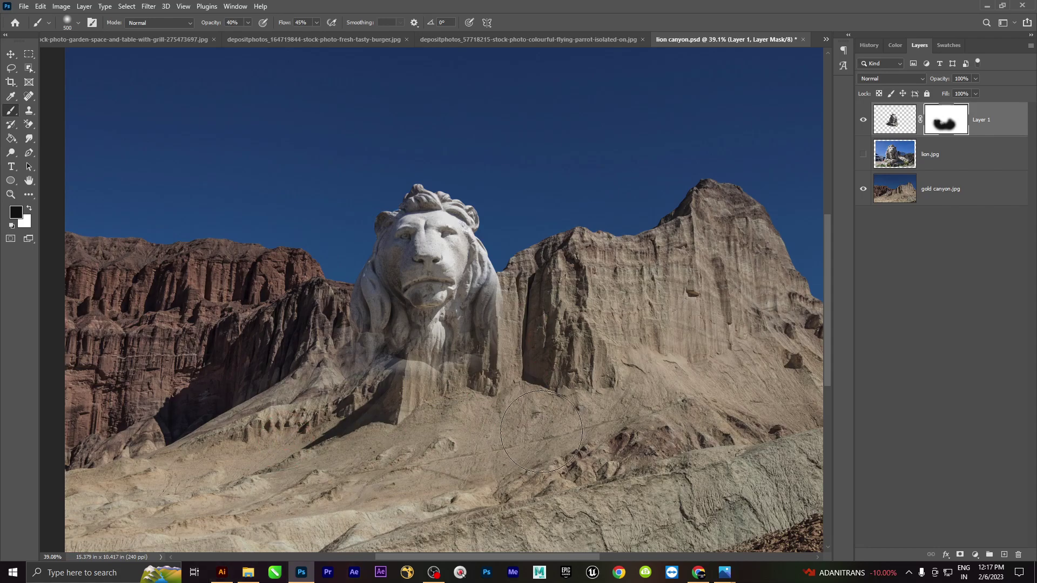
# Soften the mane's right edge against the cliff on the mask with a 175 px brush.
pyautogui.scroll(-3, 643, 376)
pyautogui.scroll(5, 564, 385)
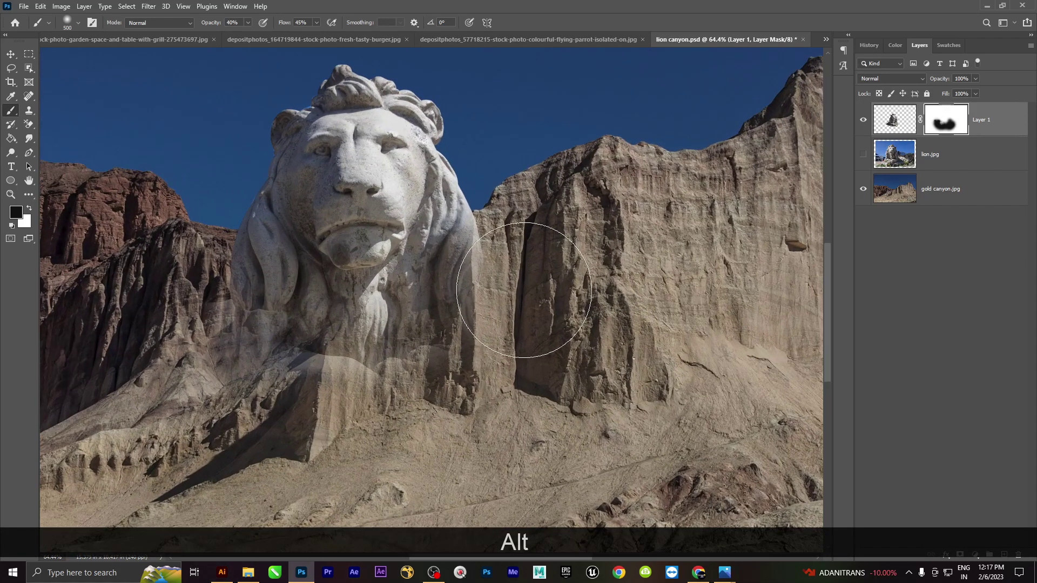
pyautogui.press('[')
pyautogui.press('[')
pyautogui.press('[')
pyautogui.press('[')
pyautogui.press('[')
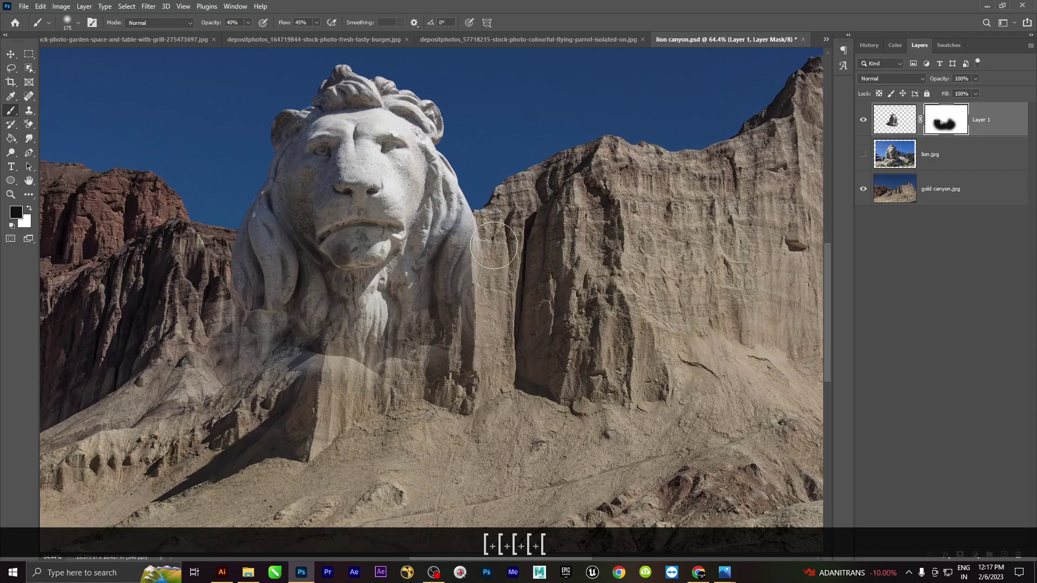
pyautogui.click(493, 261)
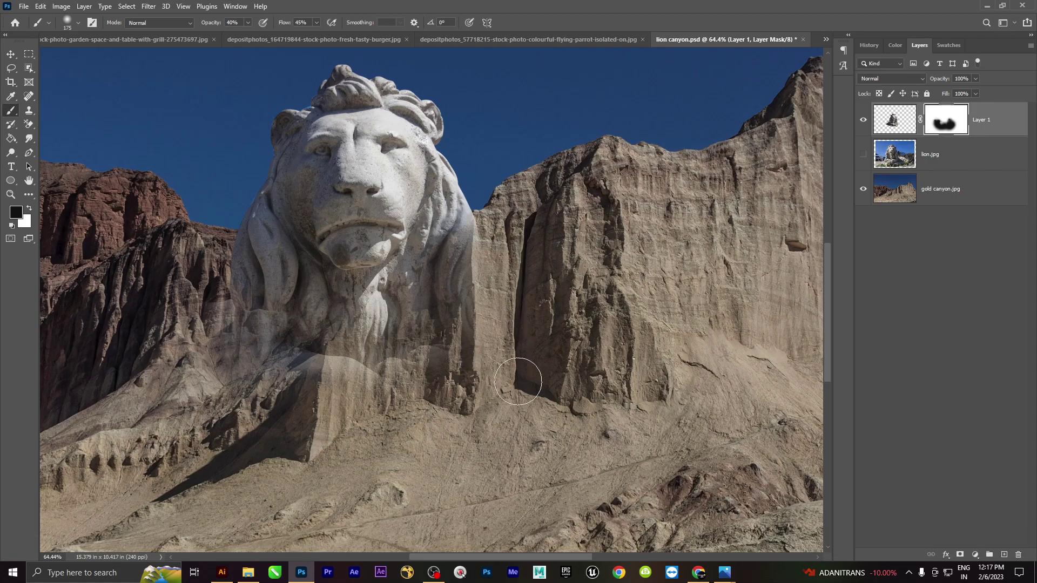
pyautogui.scroll(-6, 545, 363)
pyautogui.scroll(2, 231, 376)
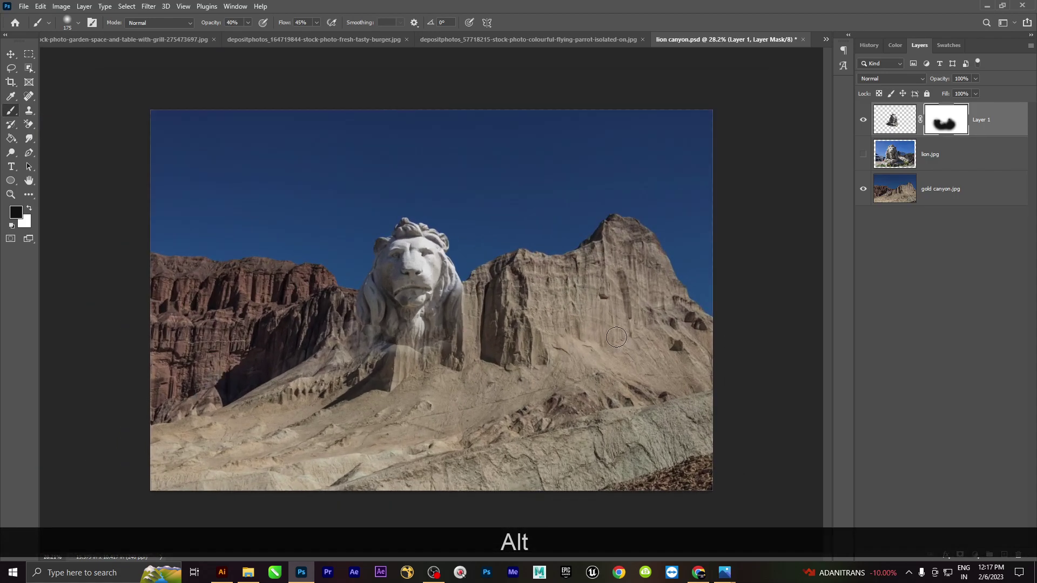
pyautogui.scroll(2, 435, 304)
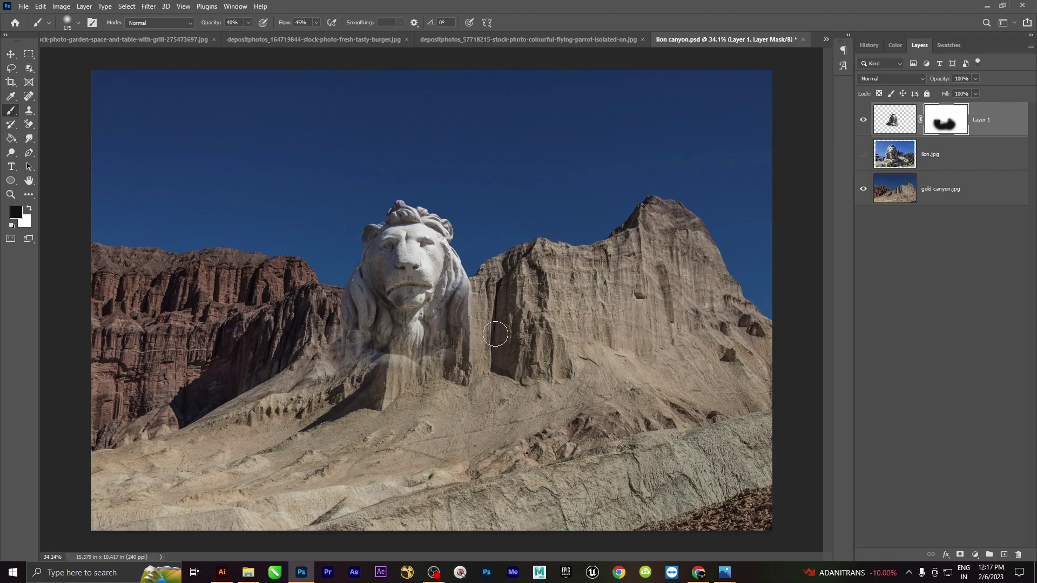
# Lasso a roundish patch of the tan cliff face on gold canyon.jpg and copy it to a new layer.
pyautogui.click(907, 199)
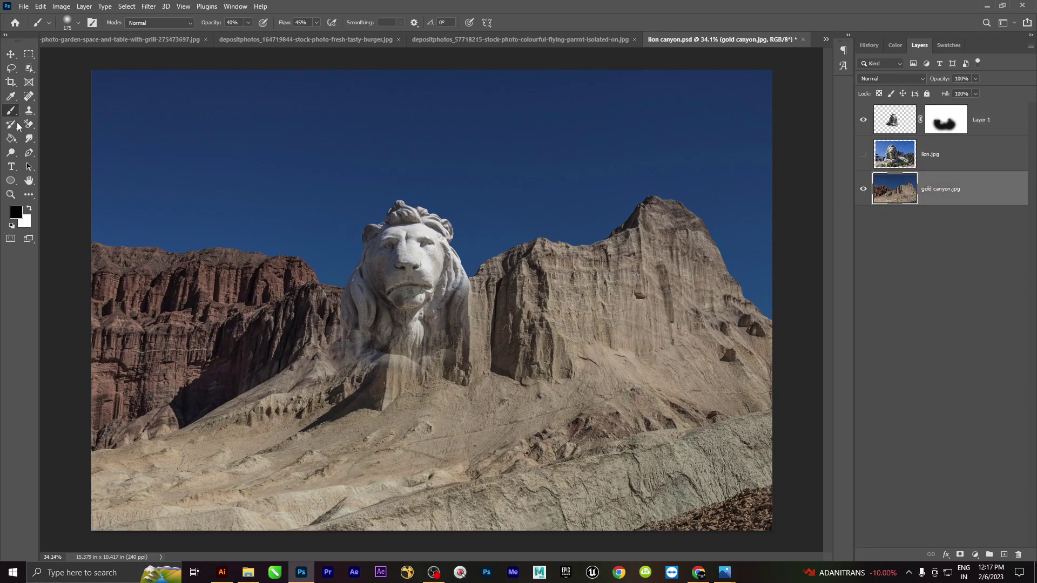
pyautogui.click(11, 67)
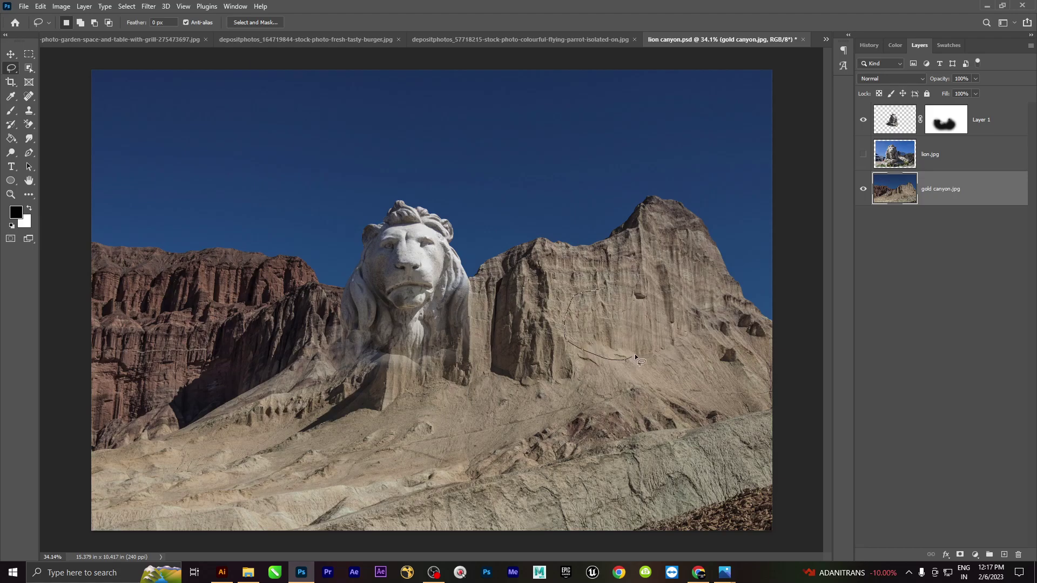
pyautogui.moveTo(626, 304); pyautogui.dragTo(598, 286)
pyautogui.hotkey('ctrl', 'd')
pyautogui.moveTo(588, 281); pyautogui.dragTo(592, 282)
pyautogui.press('ctrl')
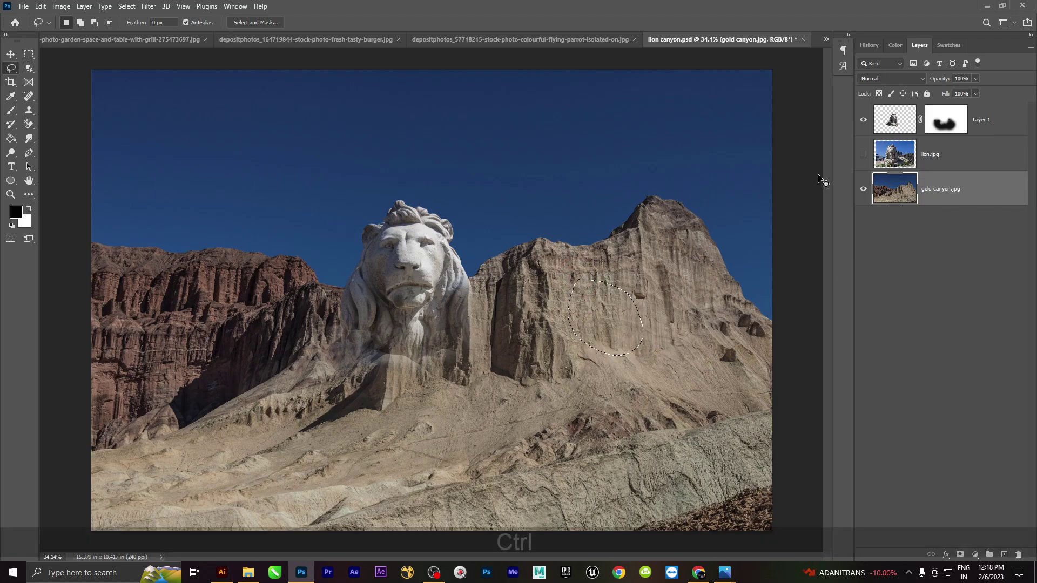
pyautogui.hotkey('ctrl', 'j')
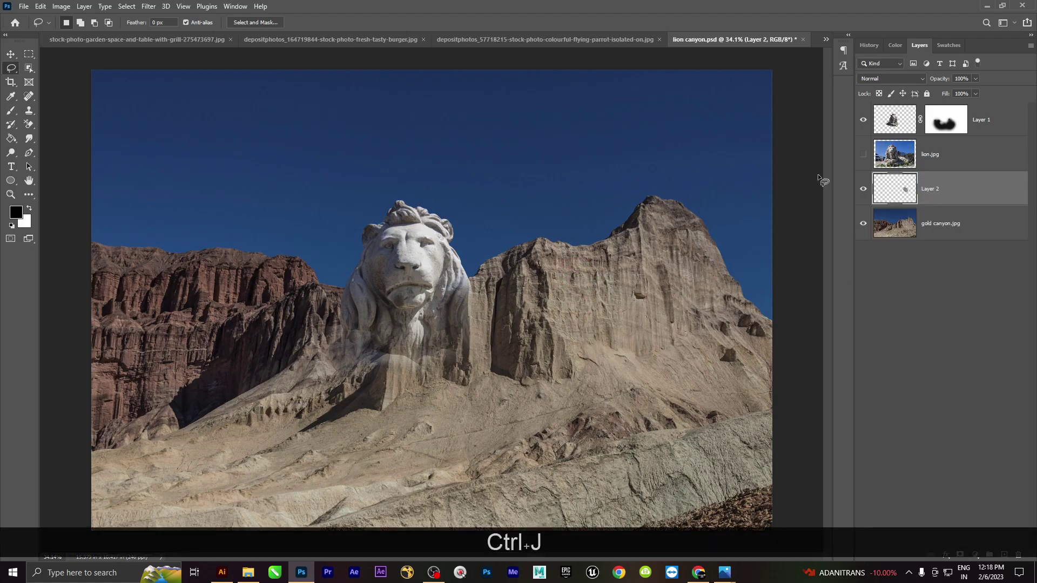
# Bring the cliff patch layer above Layer 1 and move the patch over the lion's face.
pyautogui.click(10, 54)
pyautogui.moveTo(588, 326); pyautogui.dragTo(507, 179)
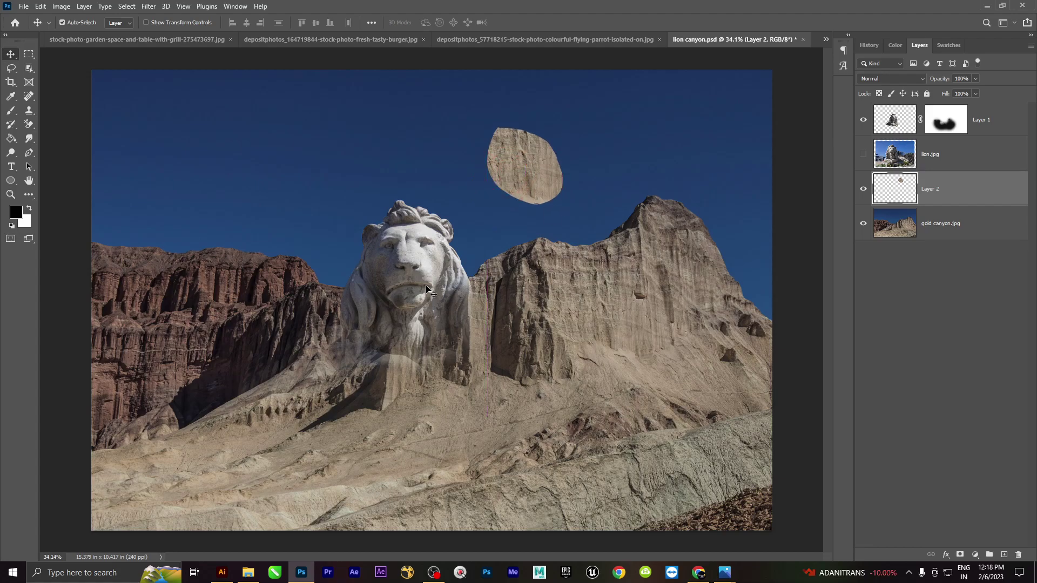
pyautogui.moveTo(537, 187); pyautogui.dragTo(480, 233)
pyautogui.moveTo(892, 186); pyautogui.dragTo(893, 113)
pyautogui.moveTo(454, 232); pyautogui.dragTo(412, 283)
# Enlarge the cliff patch on Layer 2 to about 199% and warp its edges to cover the lion's head.
pyautogui.hotkey('ctrl', 't')
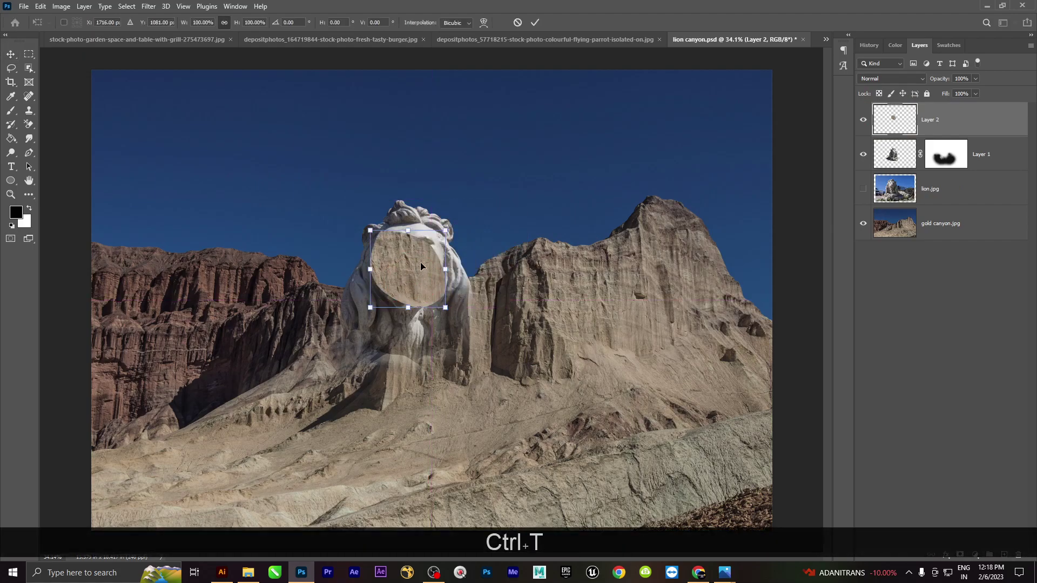
pyautogui.moveTo(445, 230); pyautogui.dragTo(497, 206)
pyautogui.rightClick(420, 260)
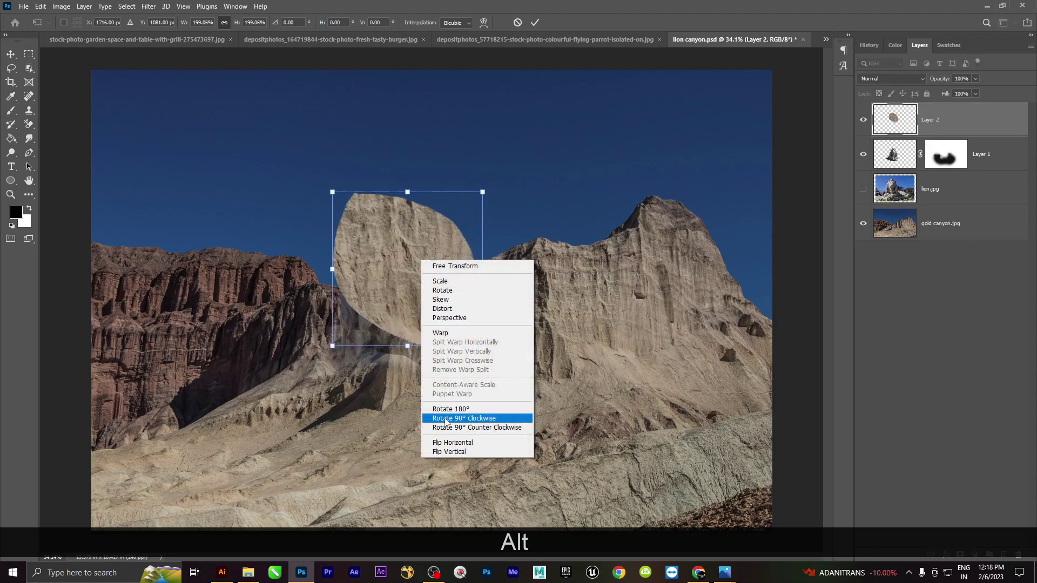
pyautogui.click(440, 333)
pyautogui.moveTo(440, 267)
pyautogui.mouseDown()
pyautogui.moveTo(438, 319)
pyautogui.moveTo(455, 271)
pyautogui.mouseUp()
pyautogui.moveTo(371, 318); pyautogui.dragTo(361, 324)
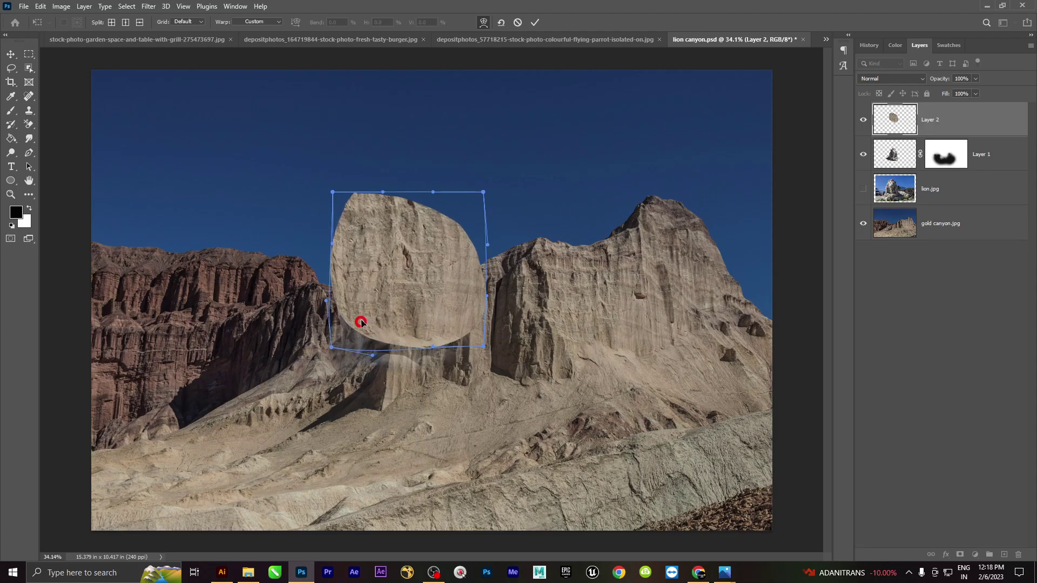
pyautogui.moveTo(353, 209); pyautogui.dragTo(350, 204)
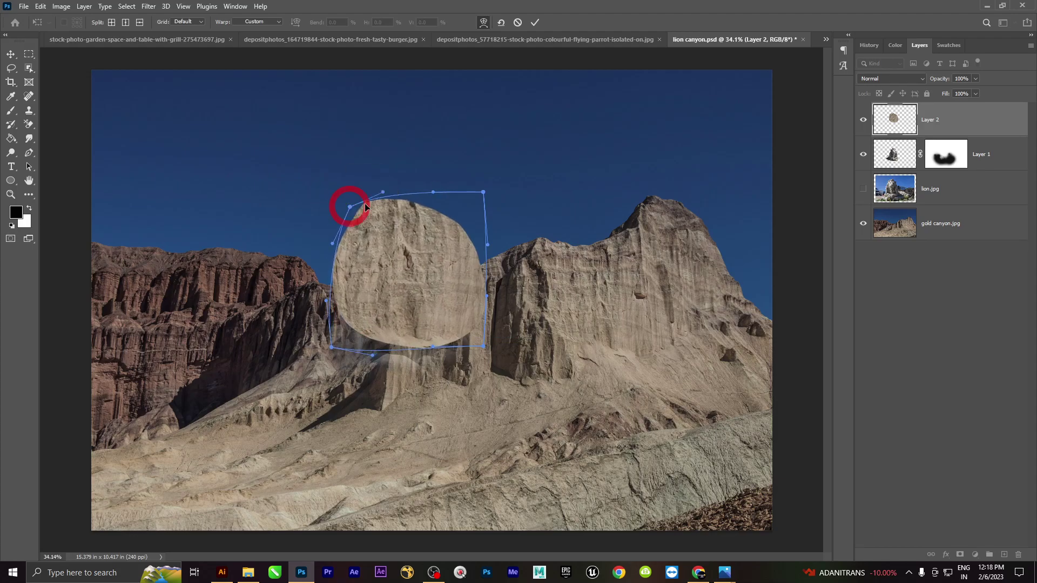
pyautogui.moveTo(484, 193)
pyautogui.mouseDown()
pyautogui.moveTo(467, 224)
pyautogui.moveTo(474, 193)
pyautogui.mouseUp()
pyautogui.moveTo(427, 346); pyautogui.dragTo(396, 347)
pyautogui.press('Return')
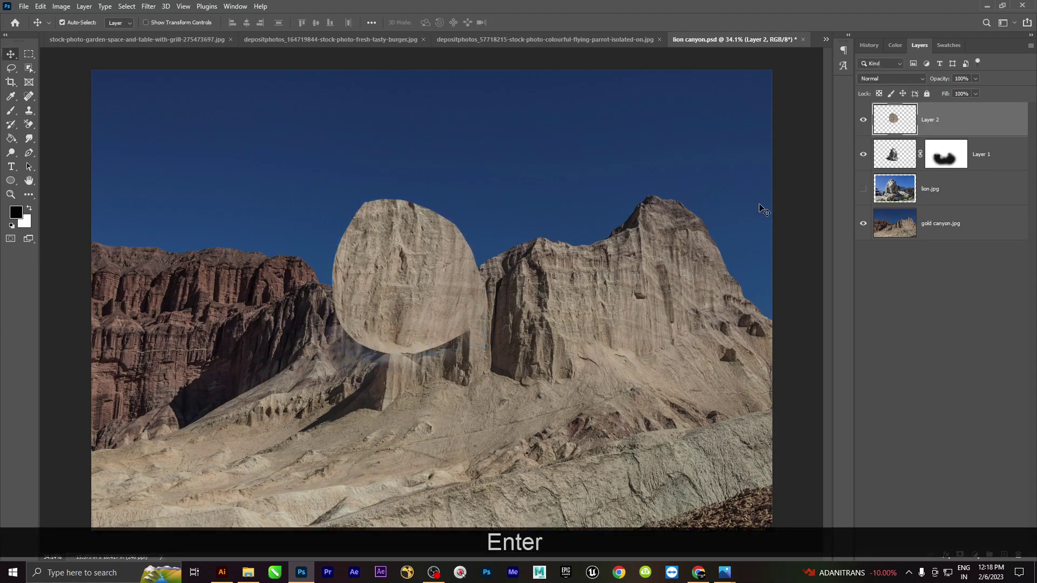
# Create a new document from the Web Large preset, 1920 x 1080 px at 72 ppi, with artboards turned off.
pyautogui.press('alt')
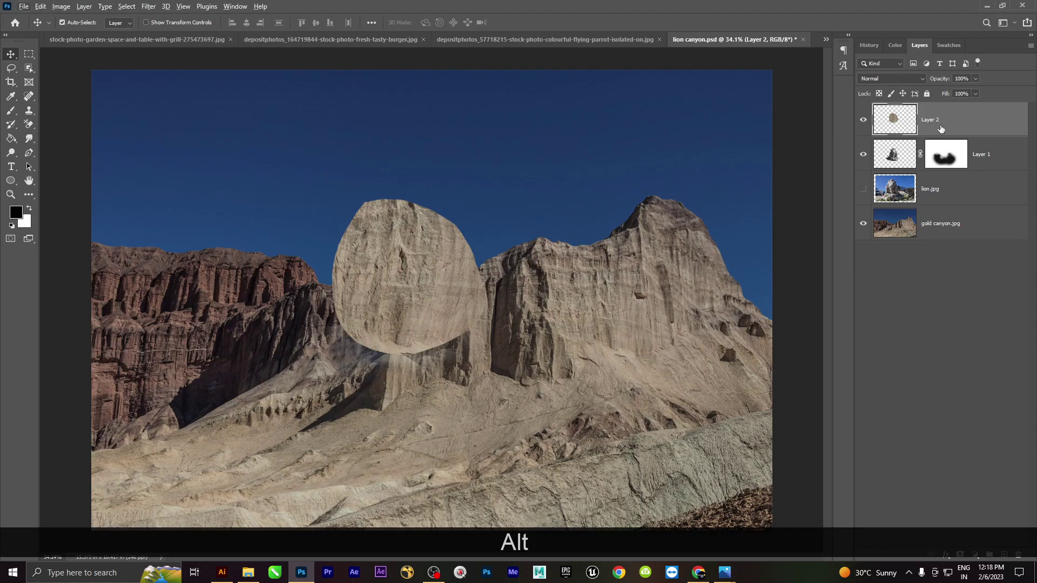
pyautogui.hotkey('ctrl', 'n')
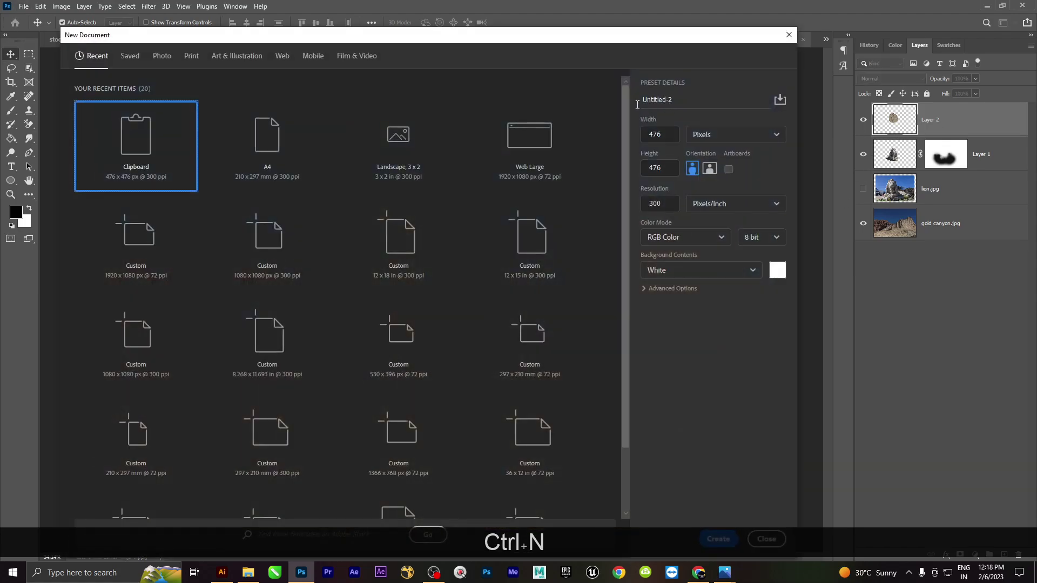
pyautogui.click(280, 57)
pyautogui.click(279, 133)
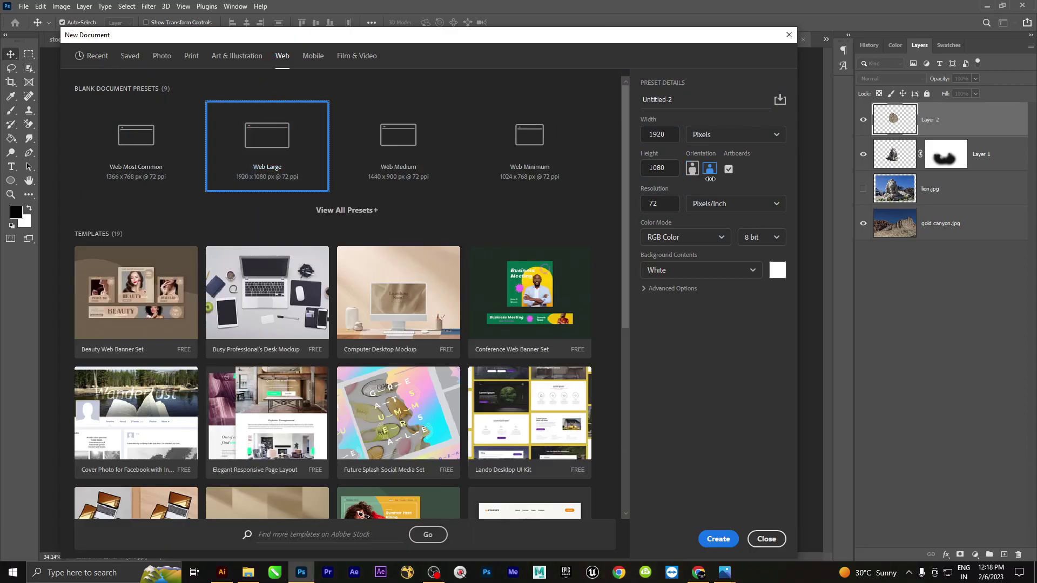
pyautogui.click(728, 169)
pyautogui.click(718, 538)
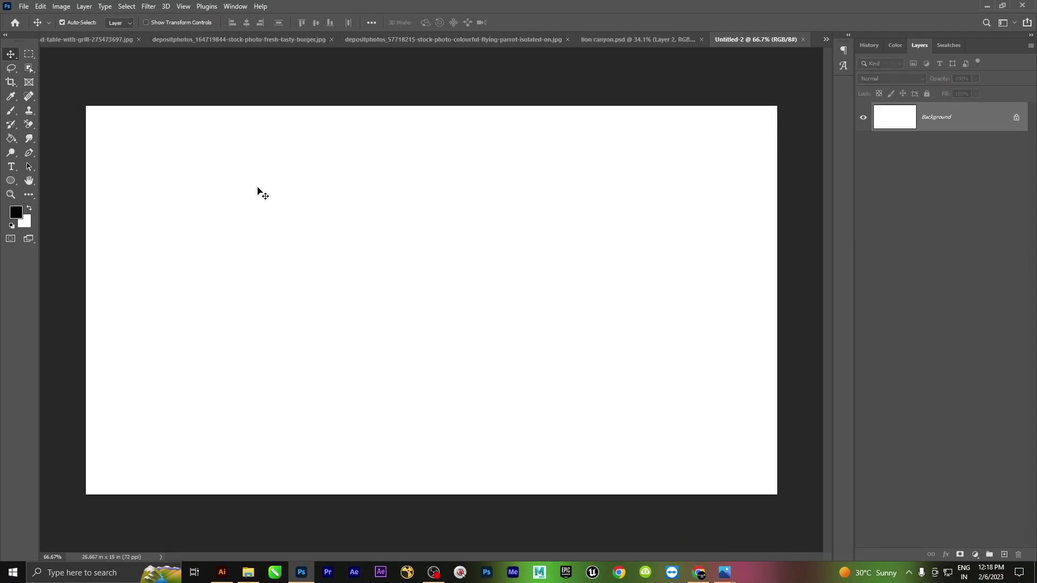
# Add the text "DC" to the blank canvas and set its font size to 100 pt.
pyautogui.press('t')
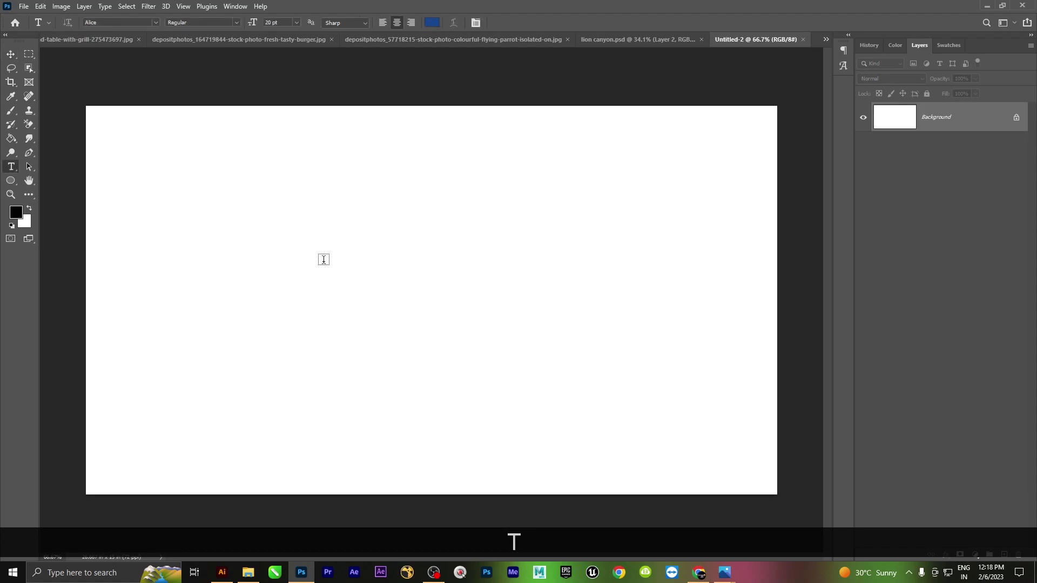
pyautogui.click(323, 260)
pyautogui.press('shift')
pyautogui.write('DC')
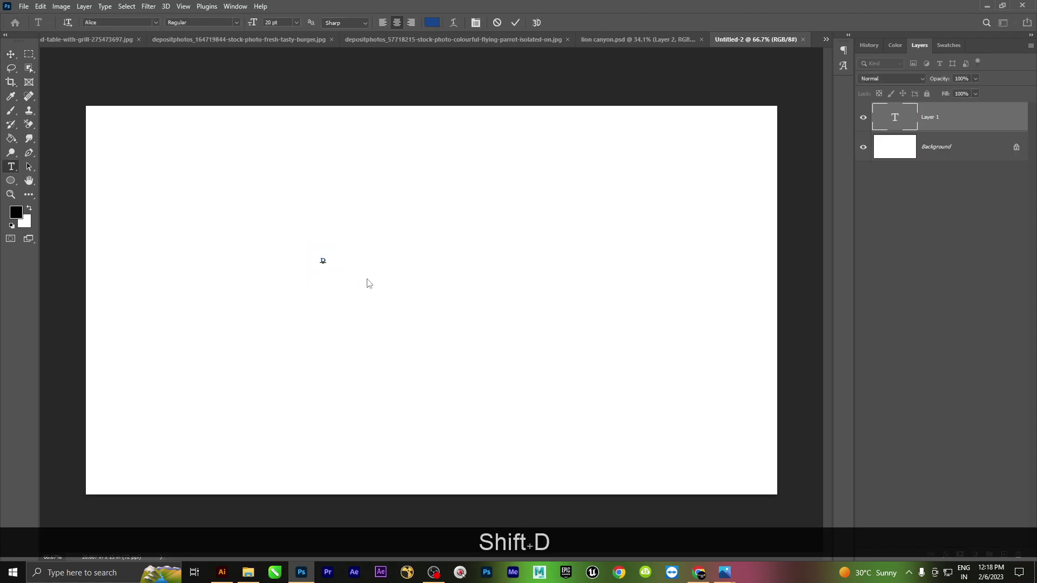
pyautogui.doubleClick(322, 260)
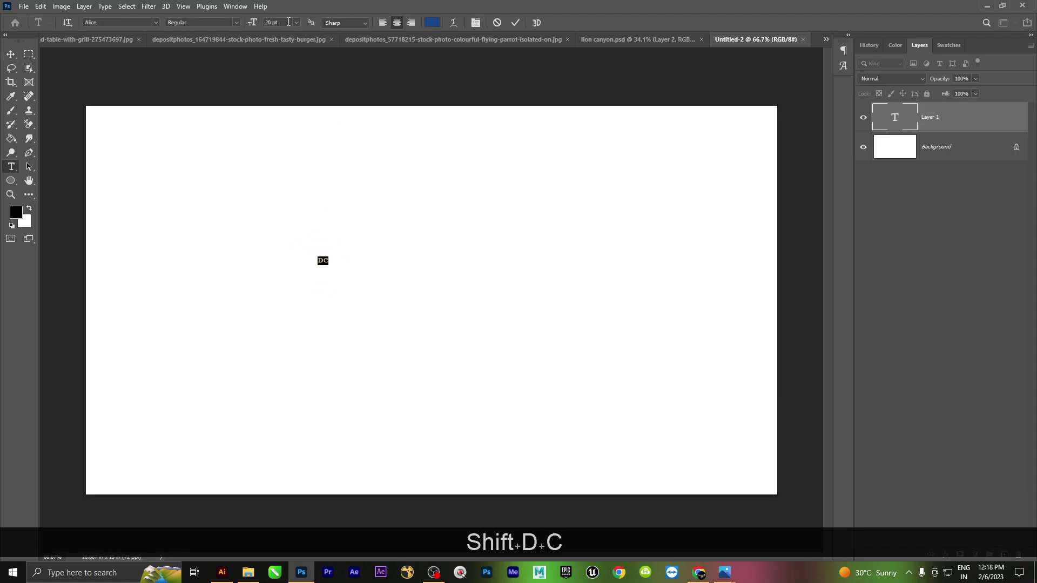
pyautogui.click(272, 22)
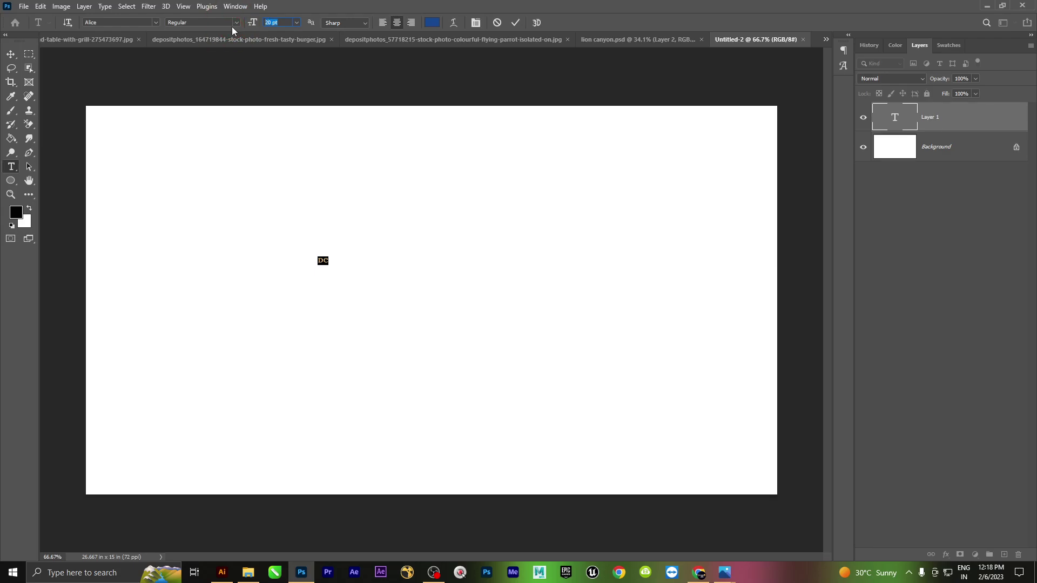
pyautogui.write('100')
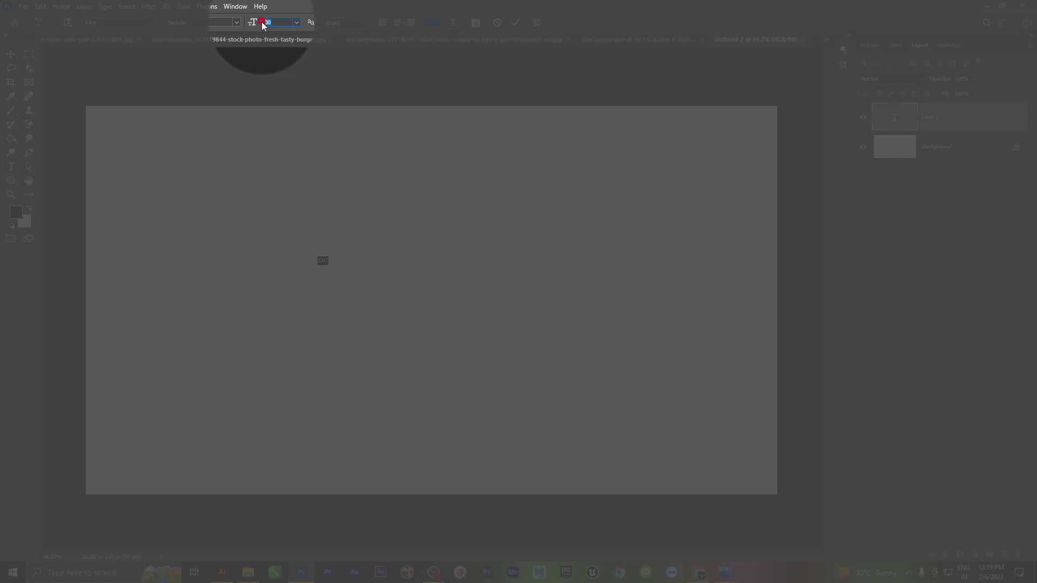
pyautogui.press('KP_1')
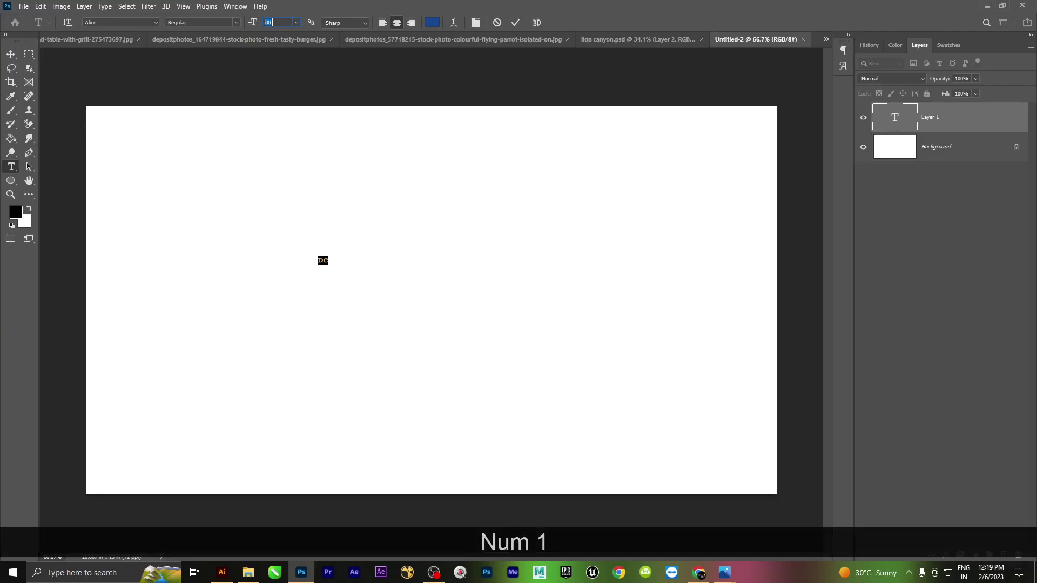
pyautogui.write('100')
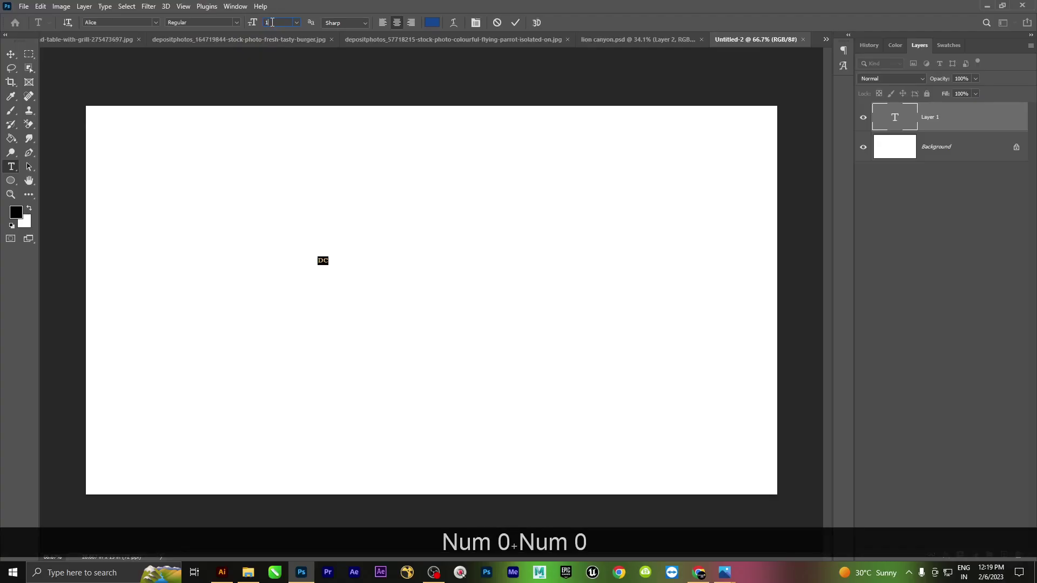
pyautogui.press('Return')
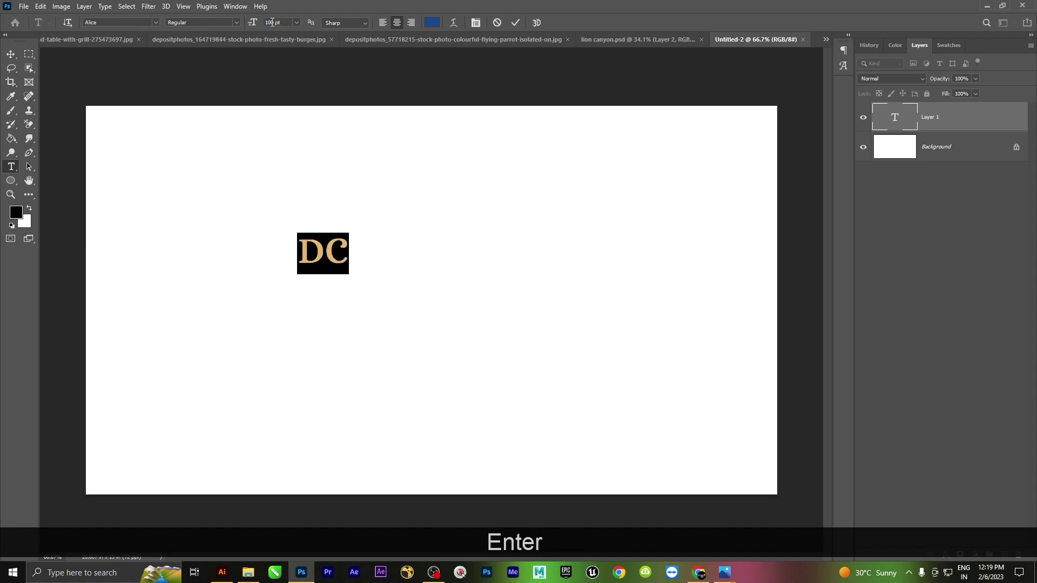
pyautogui.click(266, 23)
pyautogui.click(298, 23)
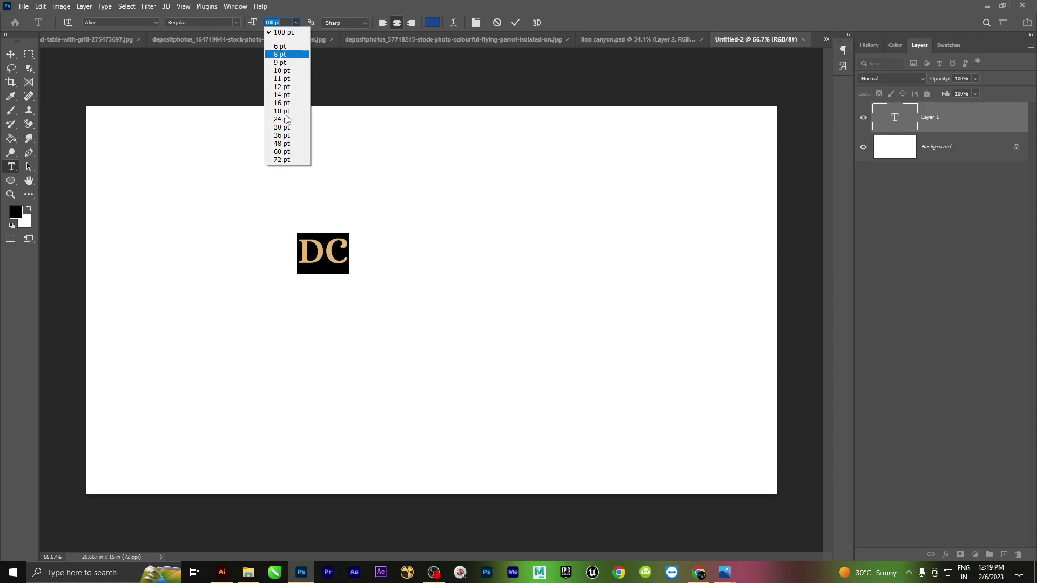
pyautogui.click(289, 22)
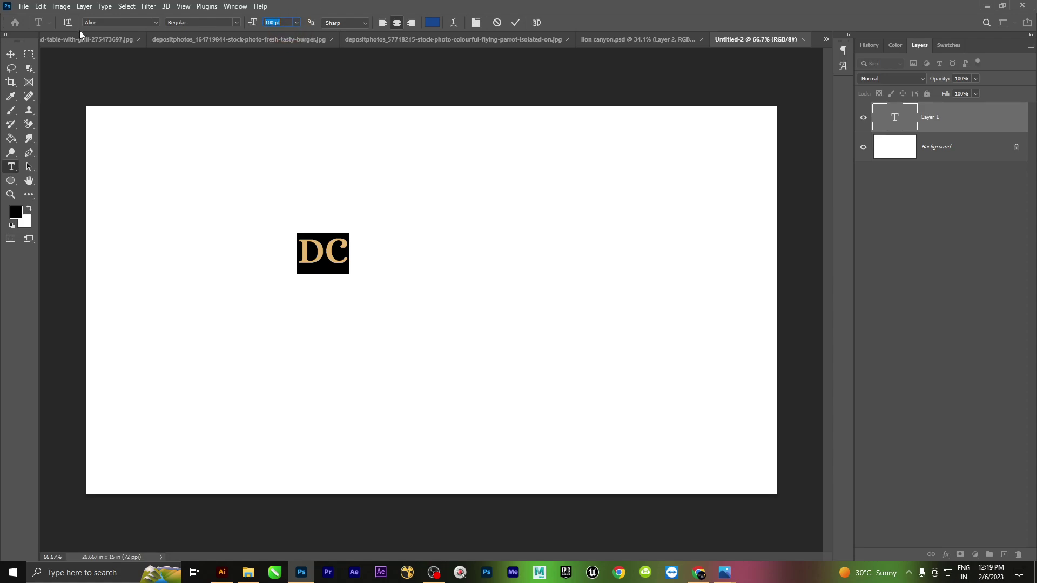
# Scale the DC text up to about 633% so it fills much of the canvas.
pyautogui.click(11, 54)
pyautogui.moveTo(336, 269); pyautogui.dragTo(568, 189)
pyautogui.press('ctrl')
pyautogui.hotkey('ctrl', 't')
pyautogui.press('alt')
pyautogui.press('Return')
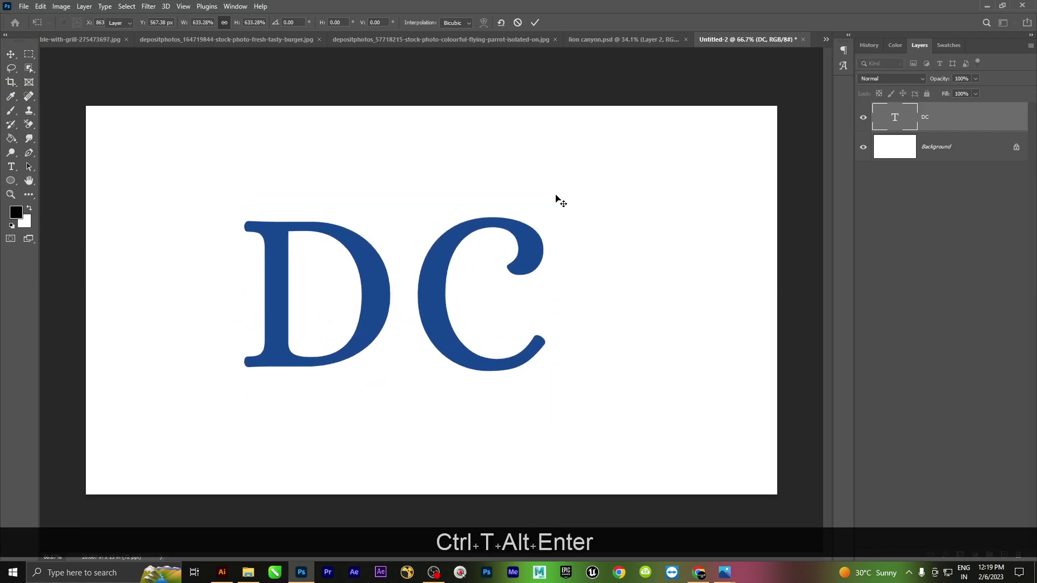
# Change the font of the DC text to Impact Regular.
pyautogui.doubleClick(887, 126)
pyautogui.click(123, 22)
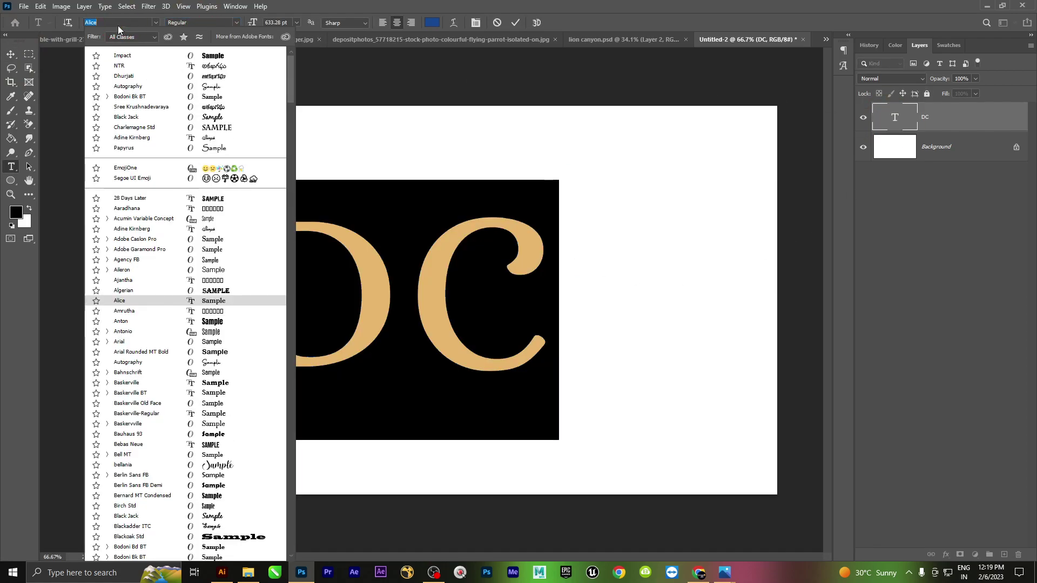
pyautogui.write('im')
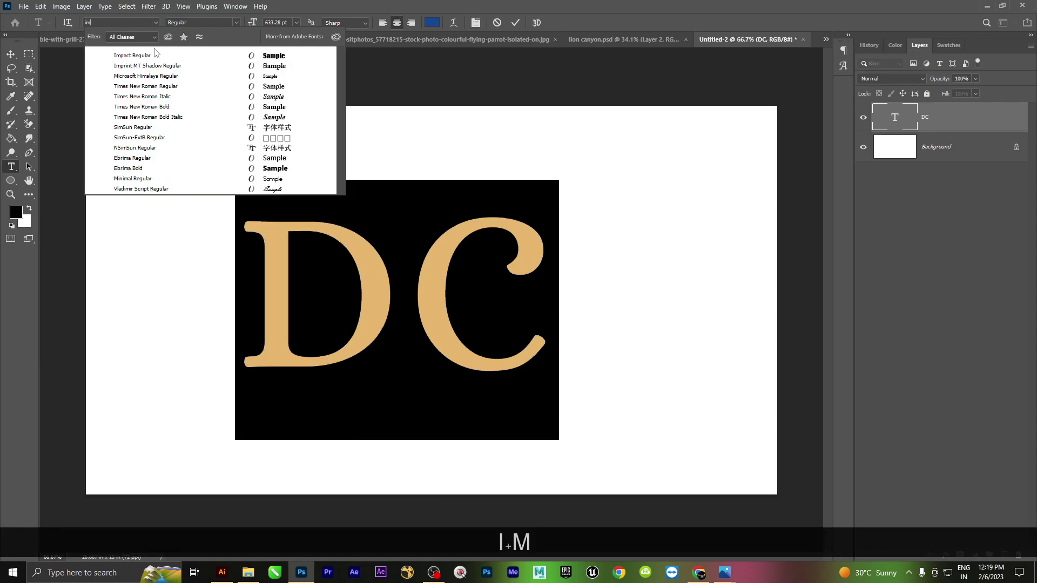
pyautogui.click(132, 55)
pyautogui.click(11, 54)
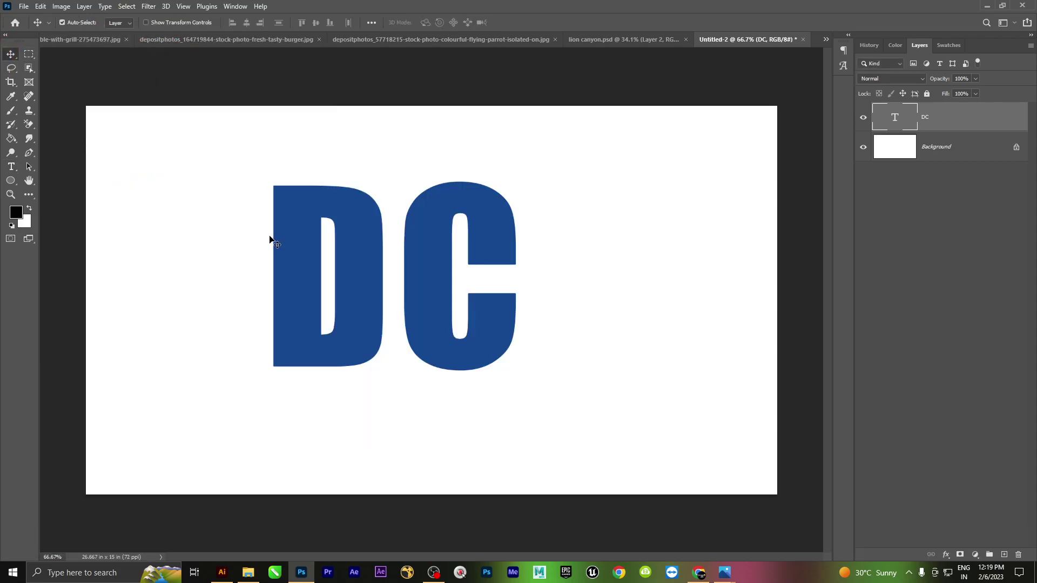
# Switch to File Explorer, place the Chocolate Day poster image from the Desktop into Untitled-2, and position it over the DC letters.
pyautogui.click(698, 573)
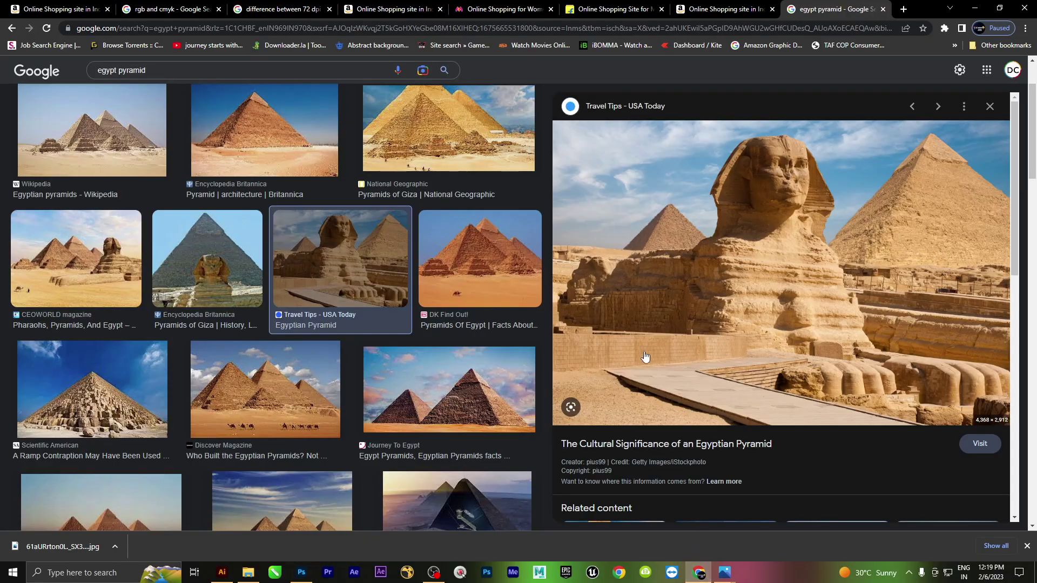
pyautogui.click(250, 574)
pyautogui.click(32, 175)
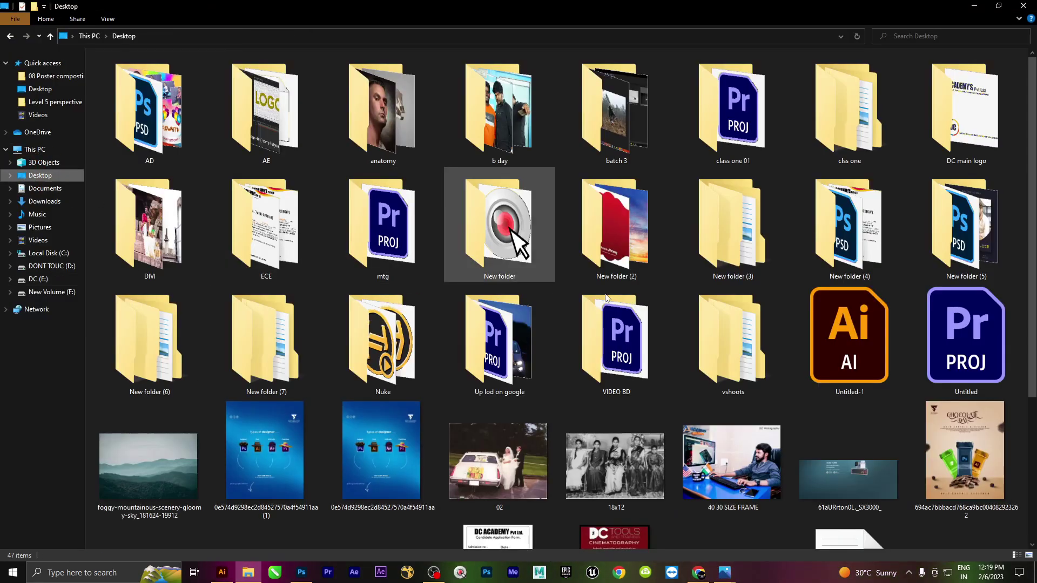
pyautogui.scroll(-3, 822, 430)
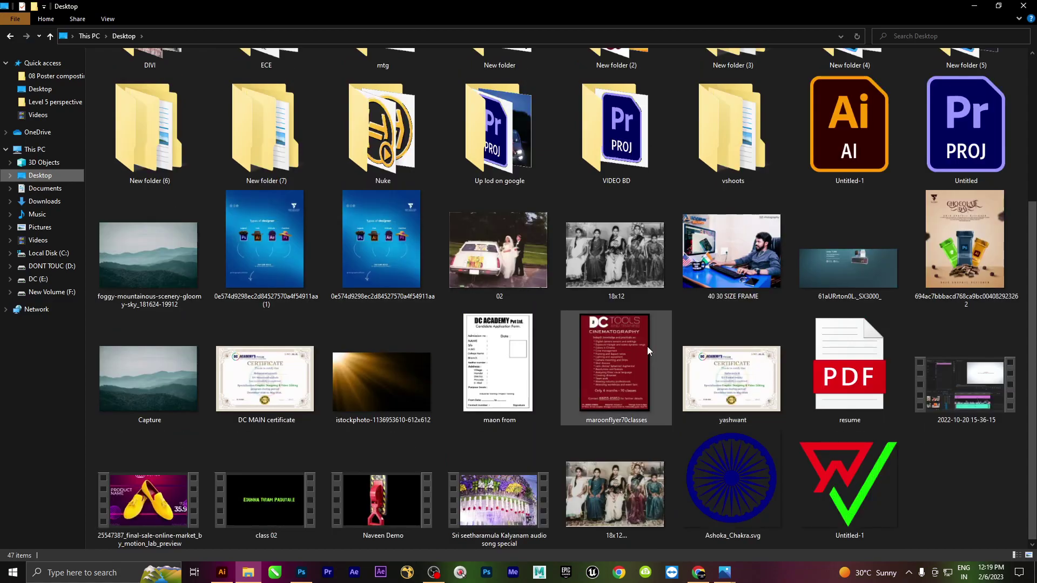
pyautogui.moveTo(984, 237); pyautogui.dragTo(405, 354)
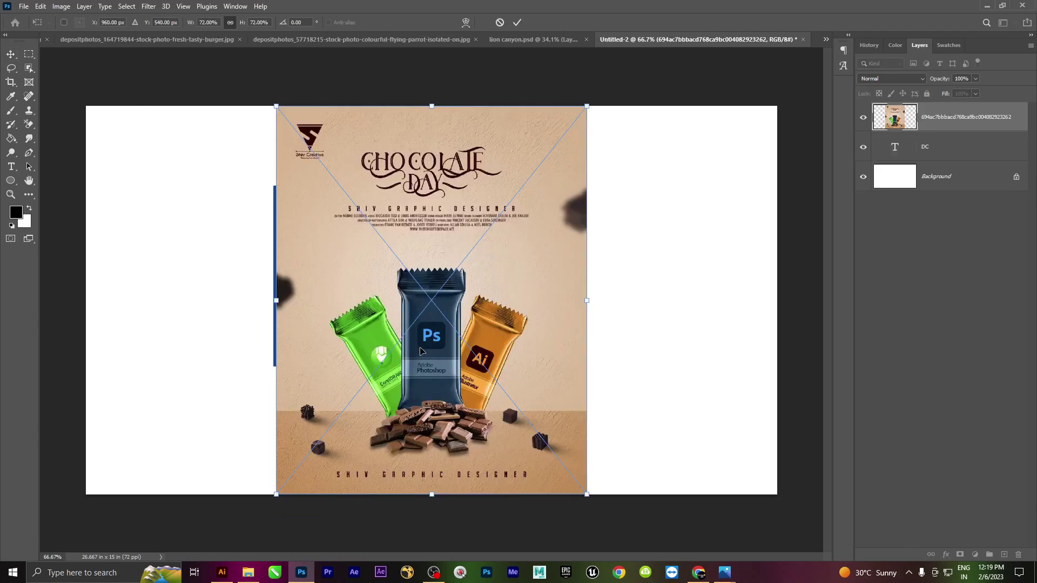
pyautogui.press('Return')
pyautogui.moveTo(508, 304); pyautogui.dragTo(473, 260)
pyautogui.moveTo(417, 227); pyautogui.dragTo(441, 307)
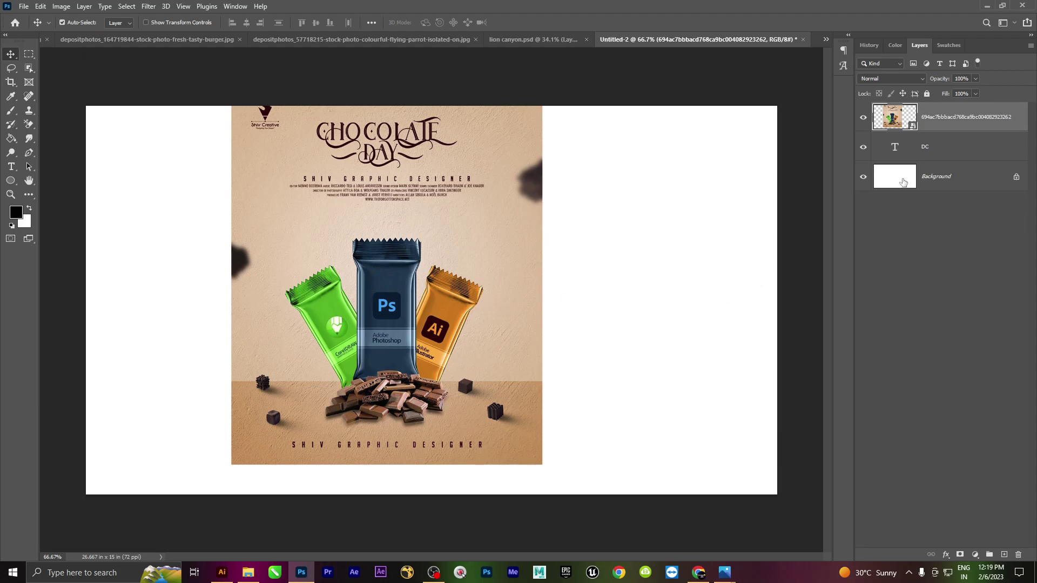
# Clip the poster layer to the DC text layer and shift the poster upward inside the letters.
pyautogui.press('alt')
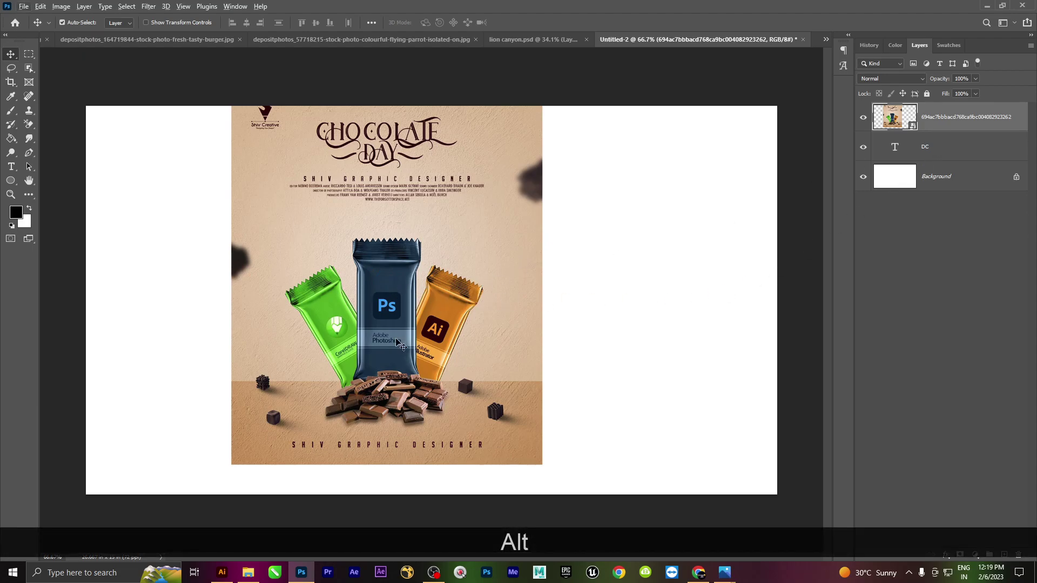
pyautogui.press('alt')
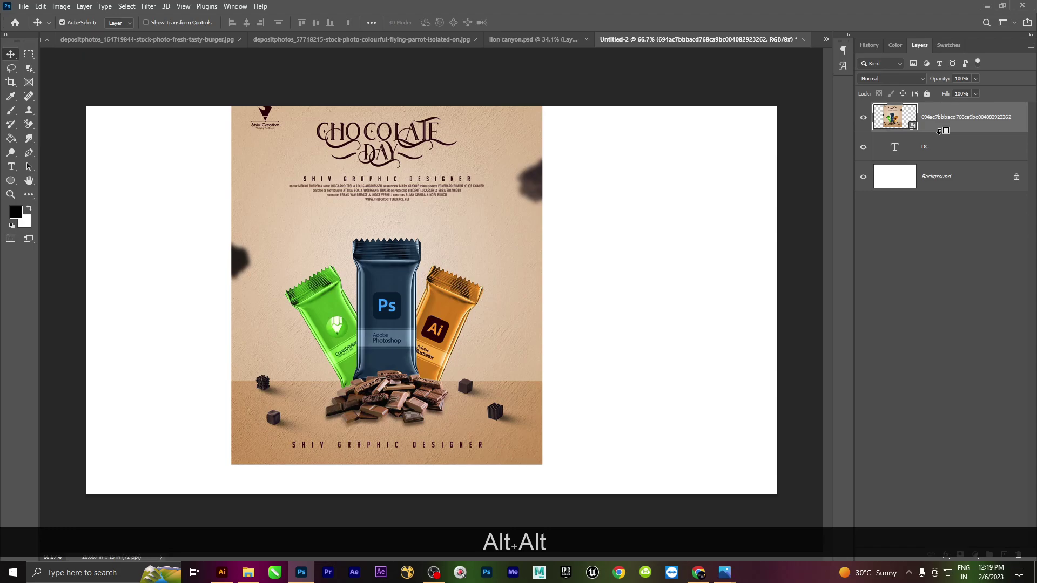
pyautogui.keyDown('alt'); pyautogui.click(939, 131); pyautogui.keyUp('alt')
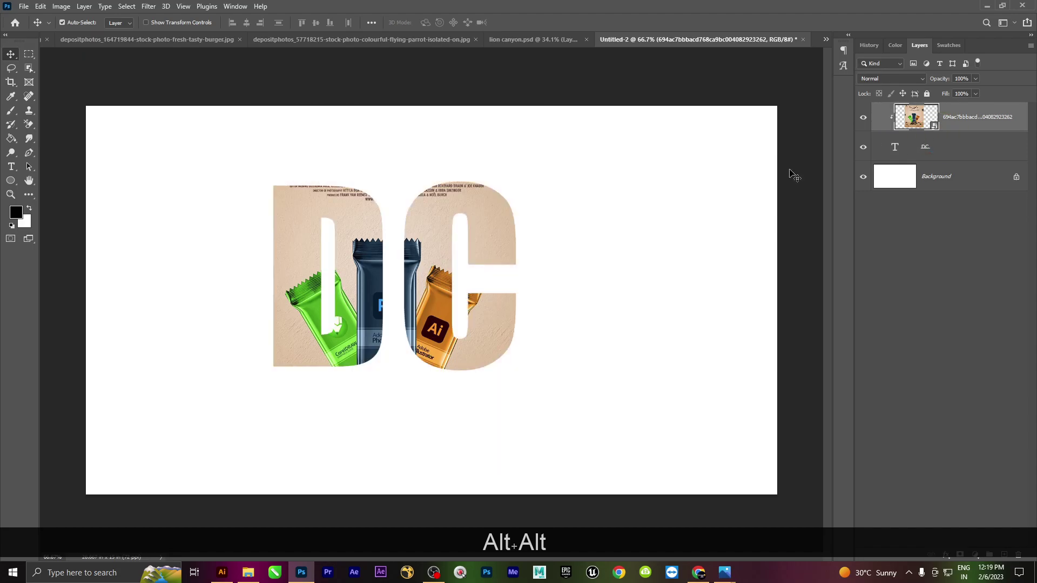
pyautogui.moveTo(432, 259); pyautogui.dragTo(417, 215)
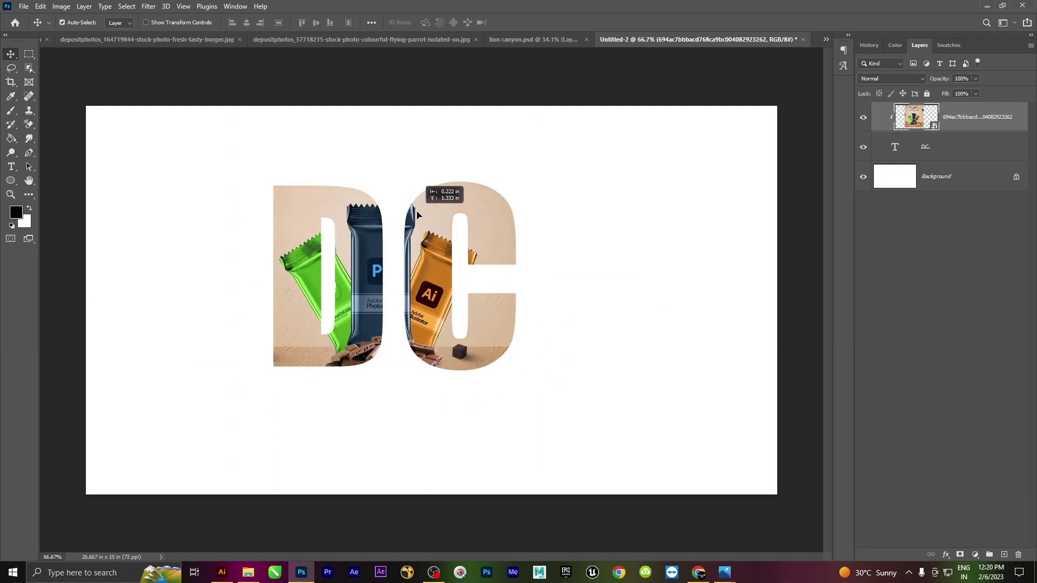
pyautogui.moveTo(416, 215); pyautogui.dragTo(417, 215)
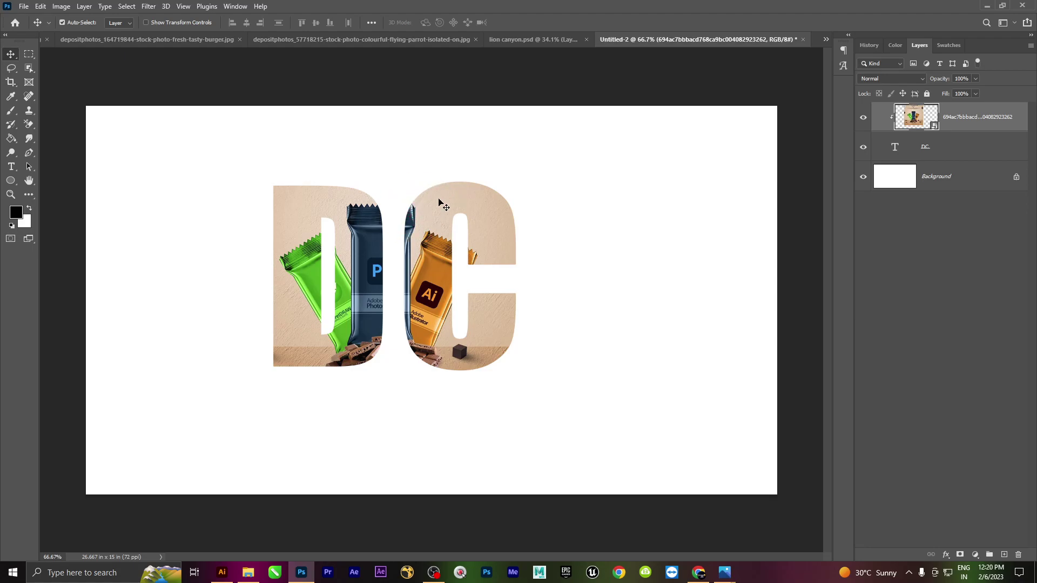
# Return to lion canyon.psd and clip the cliff patch on Layer 2 to the lion's Layer 1.
pyautogui.click(561, 38)
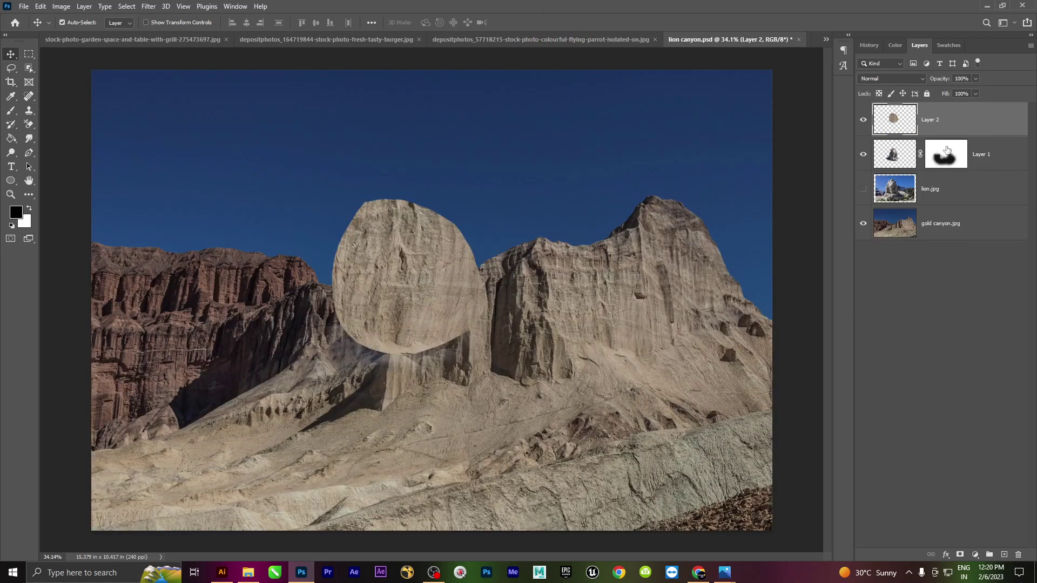
pyautogui.keyDown('alt'); pyautogui.click(913, 136); pyautogui.keyUp('alt')
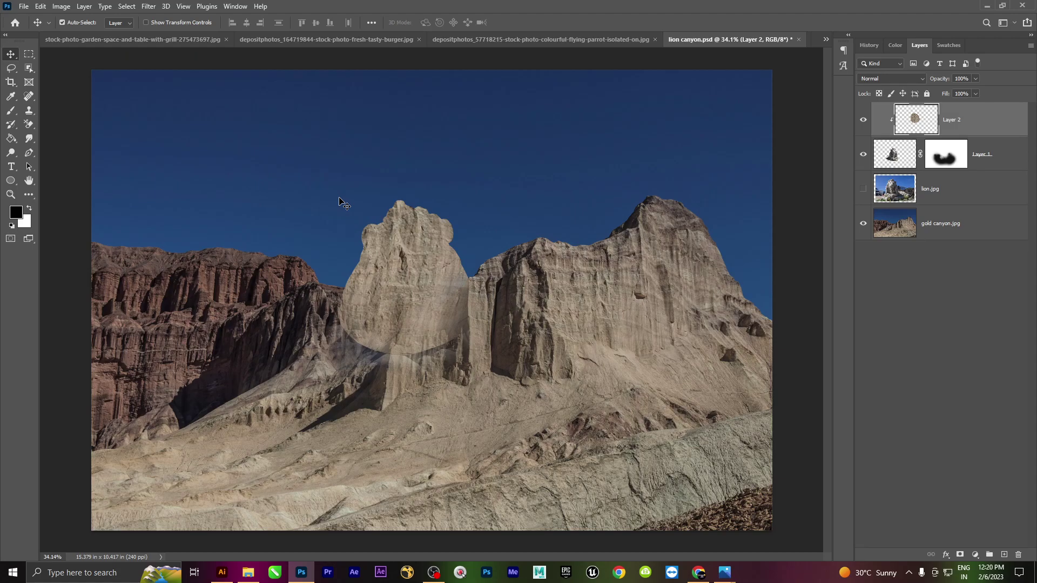
# Set the blend mode of the clipped Layer 2 texture to Color.
pyautogui.click(900, 82)
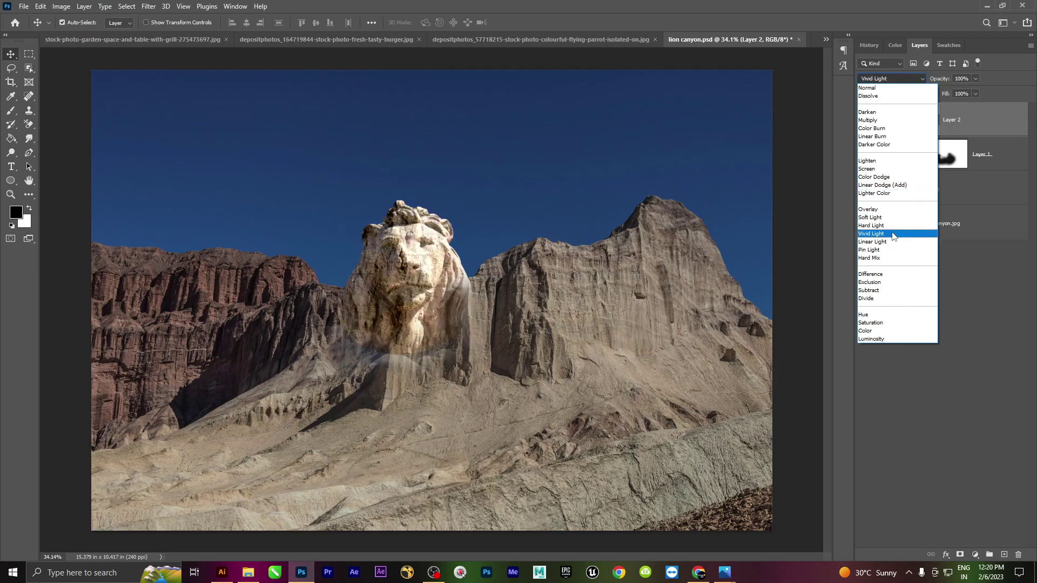
pyautogui.click(886, 331)
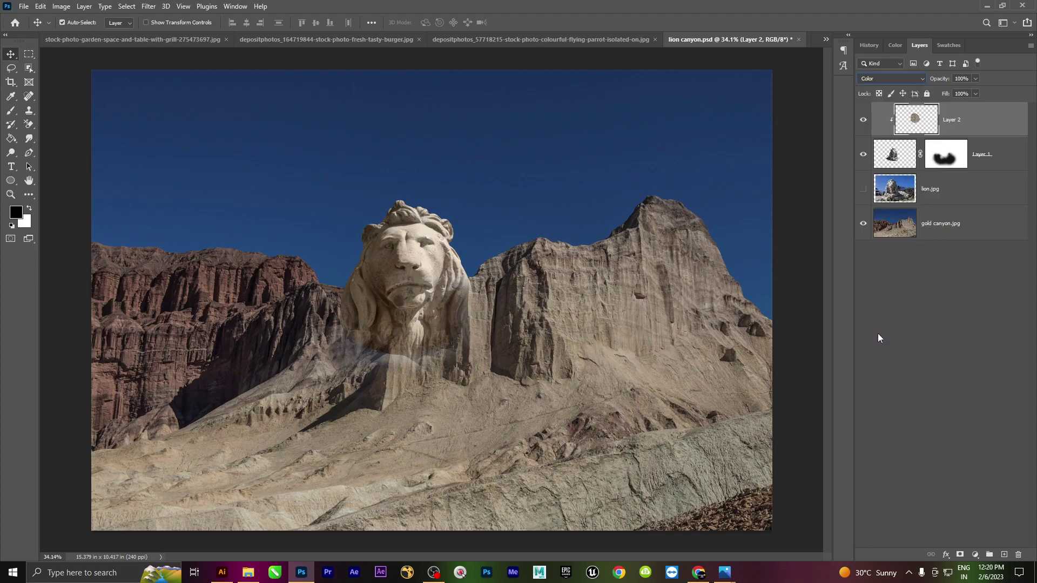
pyautogui.press('alt')
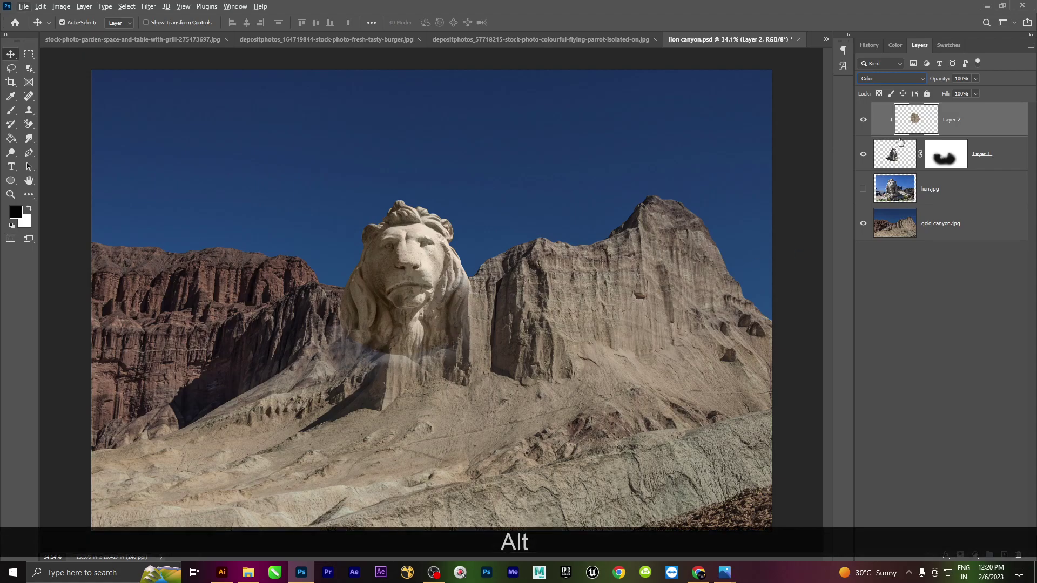
# Stretch the Layer 2 texture over the whole lion to about 129% width and 153% height, and lower its opacity to 84%.
pyautogui.hotkey('ctrl', 't')
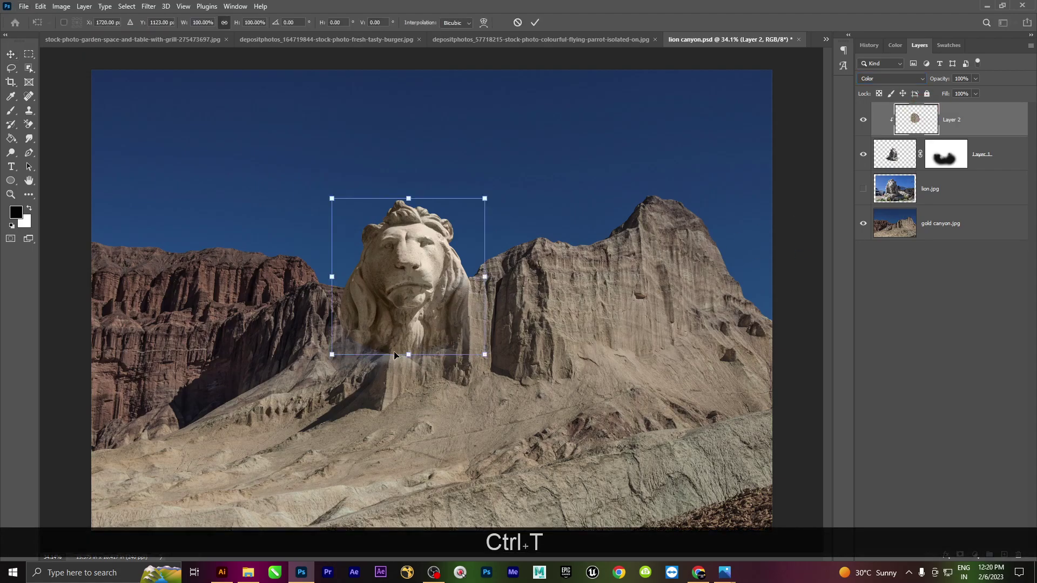
pyautogui.press('shift')
pyautogui.moveTo(409, 355); pyautogui.dragTo(430, 436)
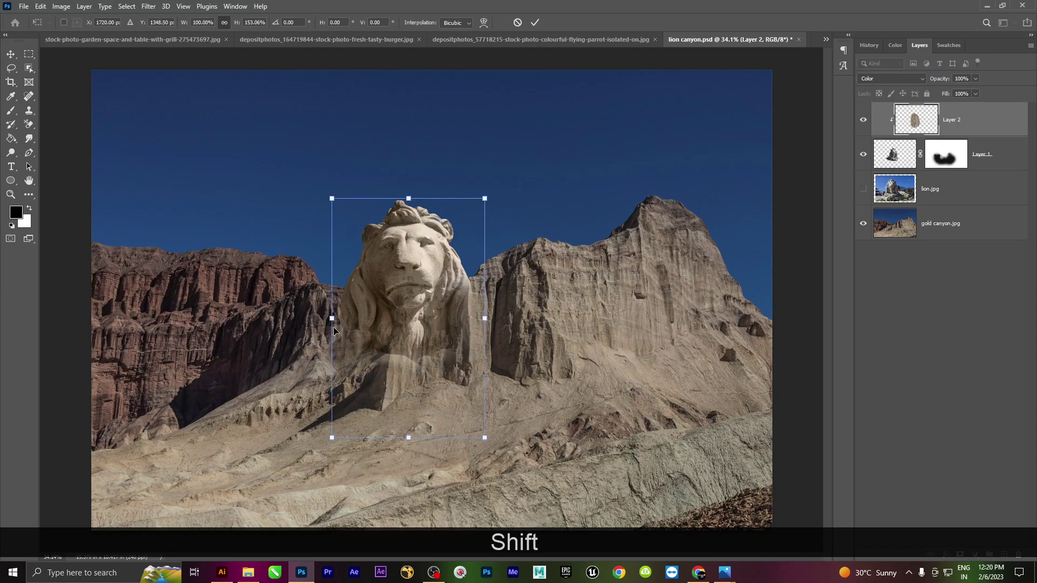
pyautogui.moveTo(323, 323); pyautogui.dragTo(287, 328)
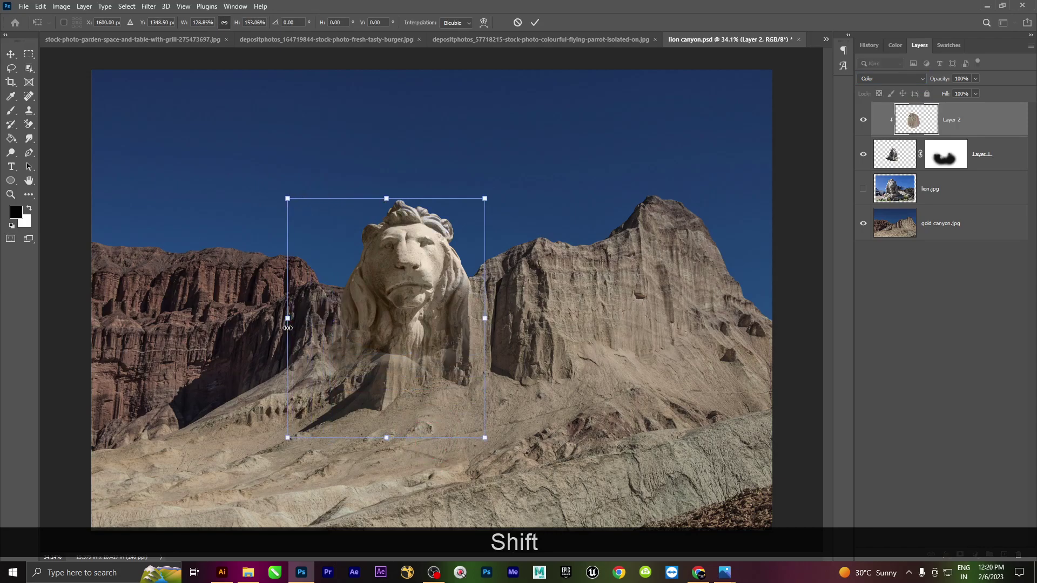
pyautogui.press('Return')
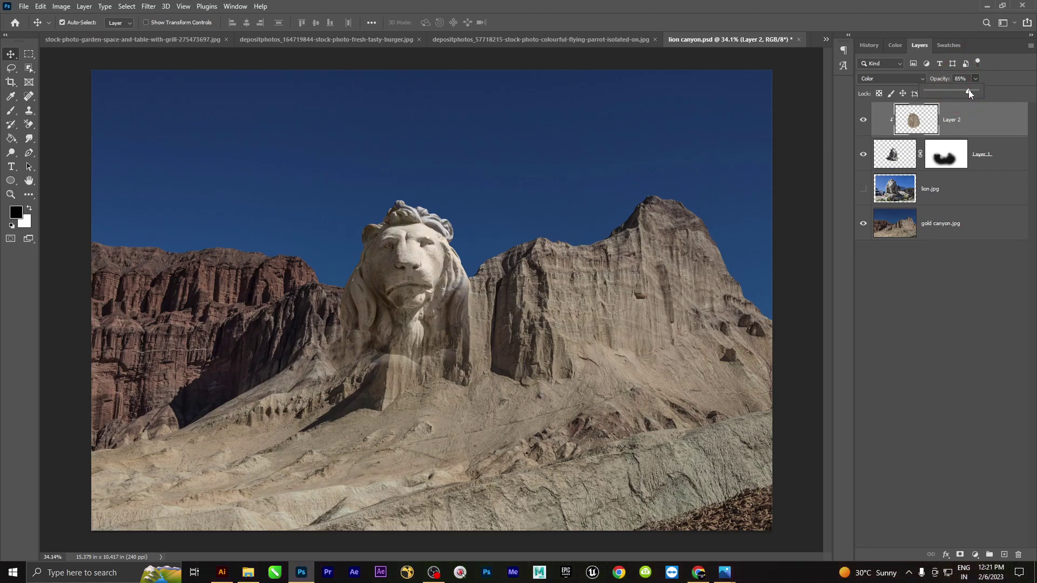
pyautogui.click(786, 387)
# Examine the lion composite in full-screen mode, fitted to the screen, and return to the standard workspace.
pyautogui.scroll(-3, 767, 363)
pyautogui.scroll(3, 766, 363)
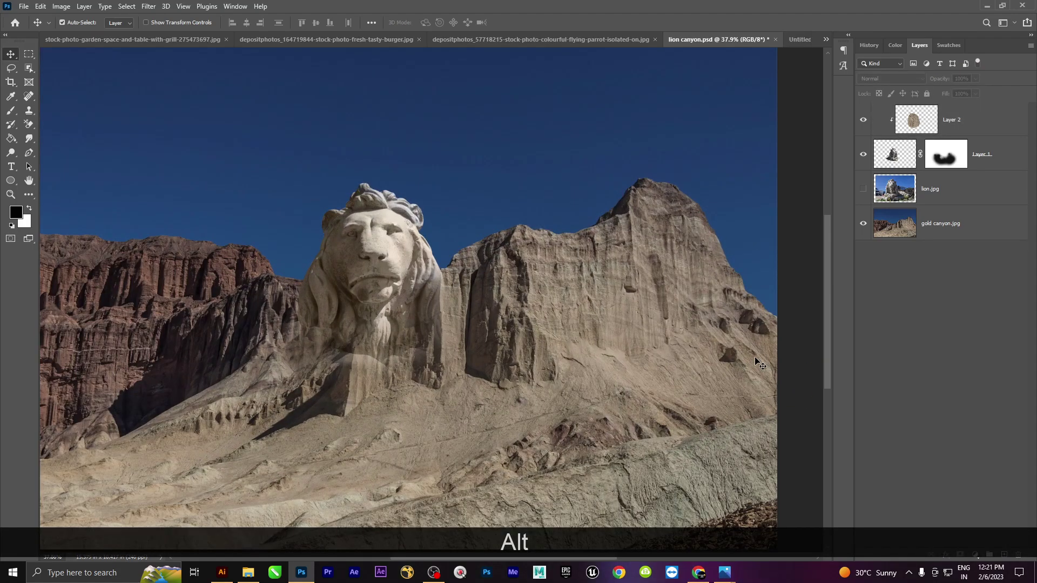
pyautogui.press('f')
pyautogui.press('f')
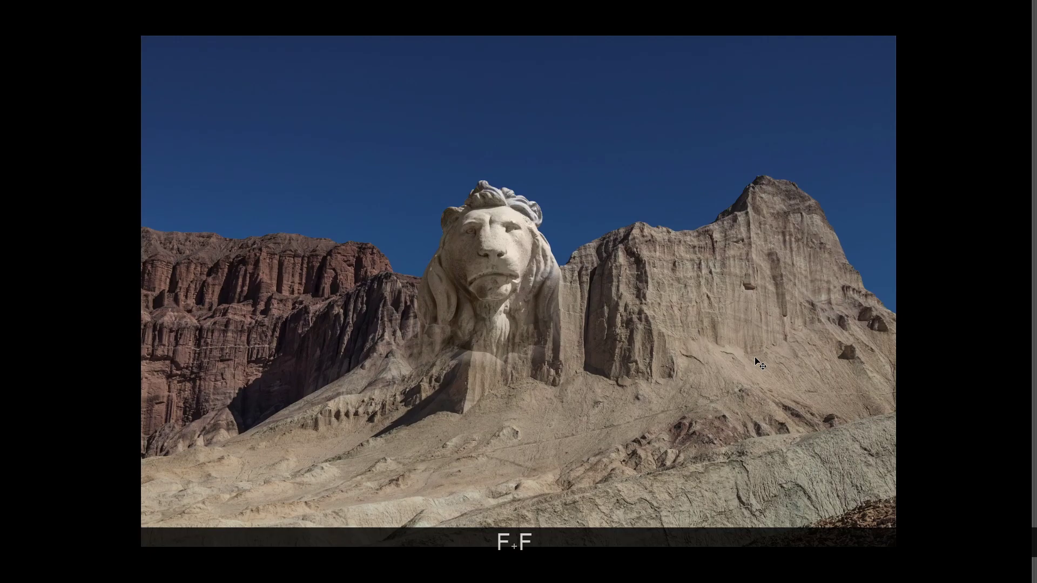
pyautogui.press('ctrl+KP_0')
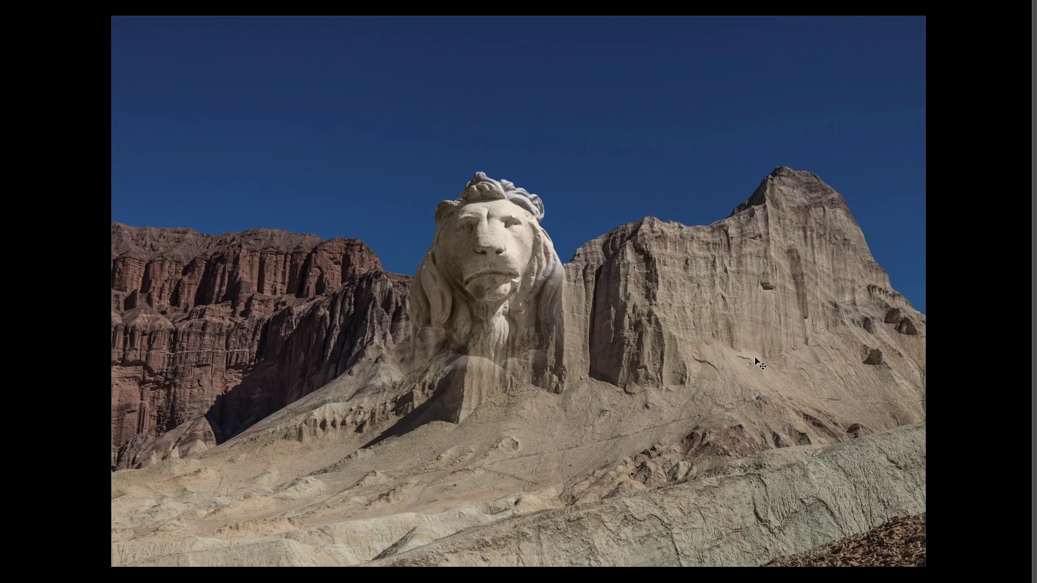
pyautogui.press('f')
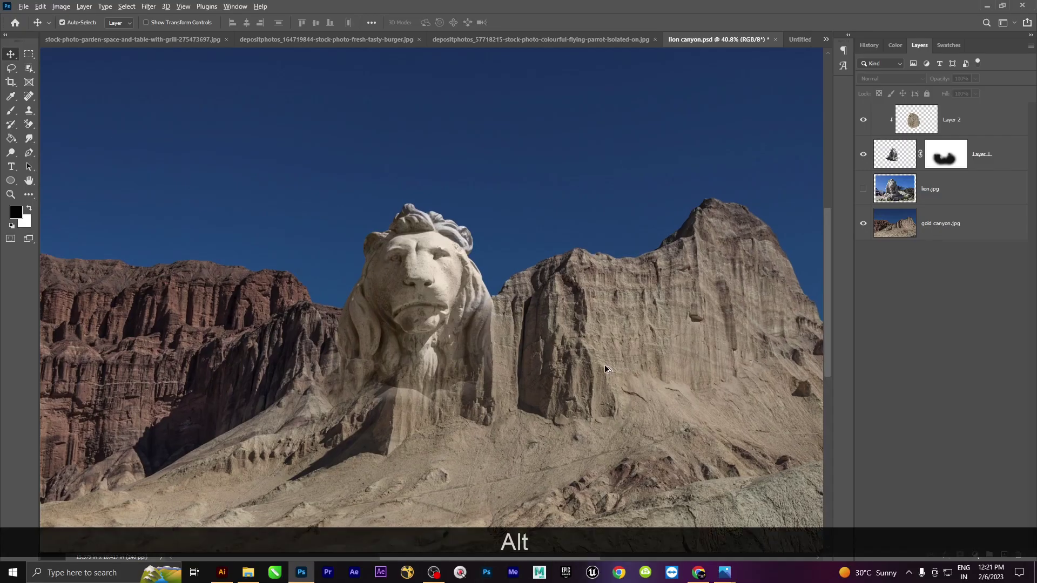
pyautogui.scroll(-3, 758, 363)
pyautogui.scroll(1, 173, 202)
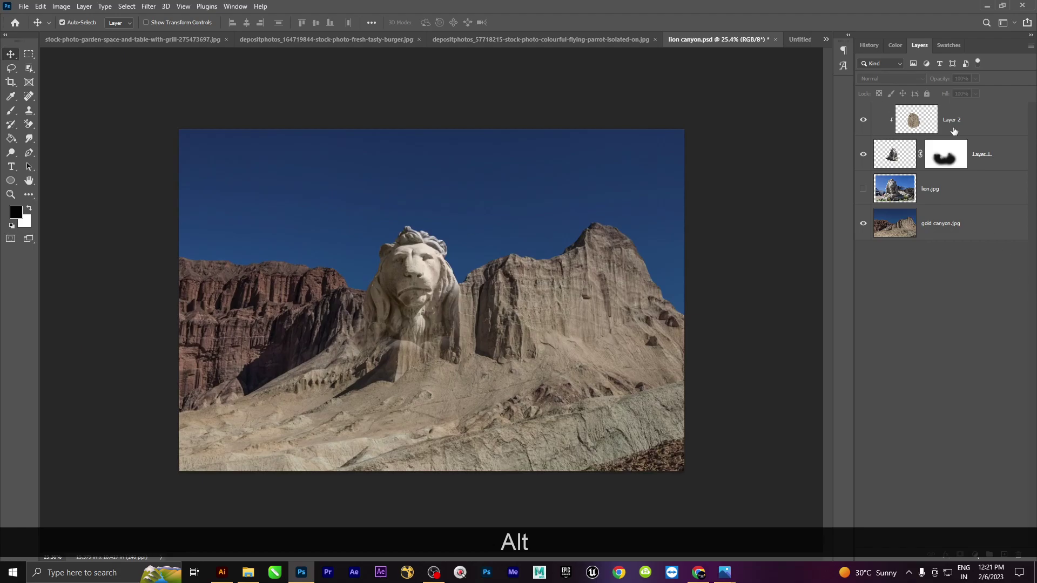
# Add a Color Balance adjustment above Layer 2 and shift its midtones to red +20, slightly toward green and slightly toward yellow.
pyautogui.click(988, 129)
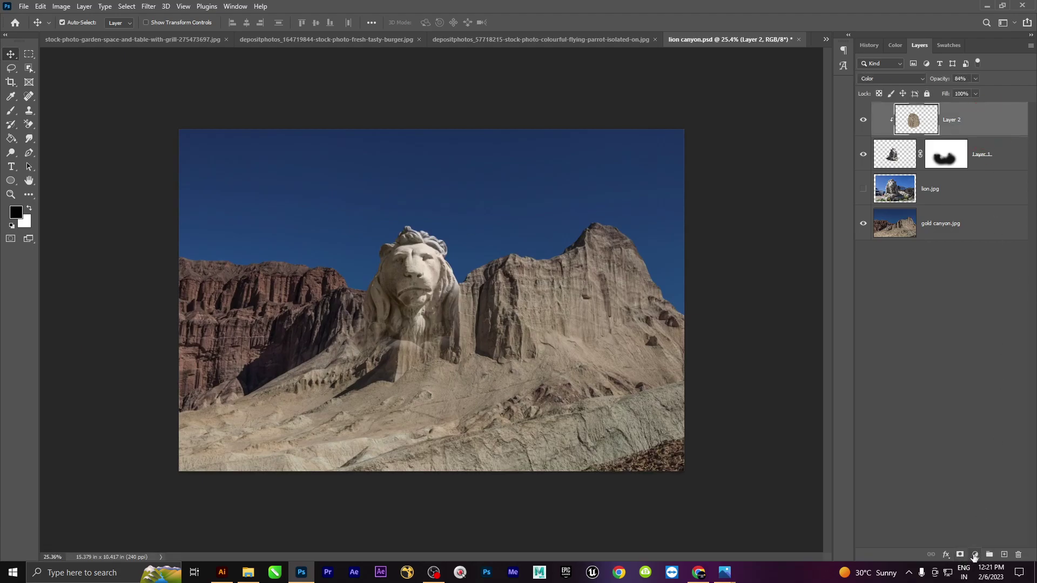
pyautogui.click(975, 555)
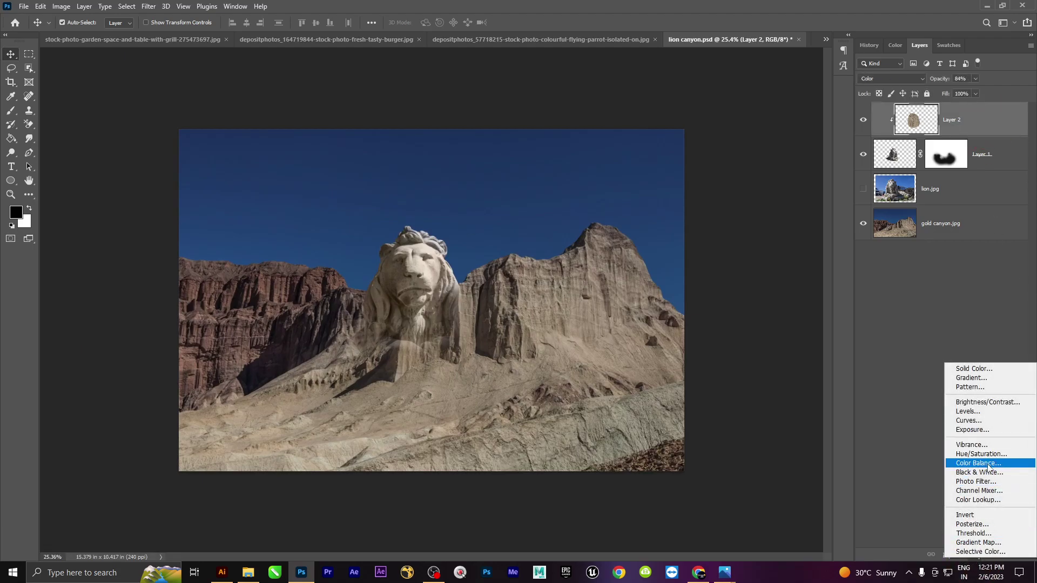
pyautogui.click(989, 464)
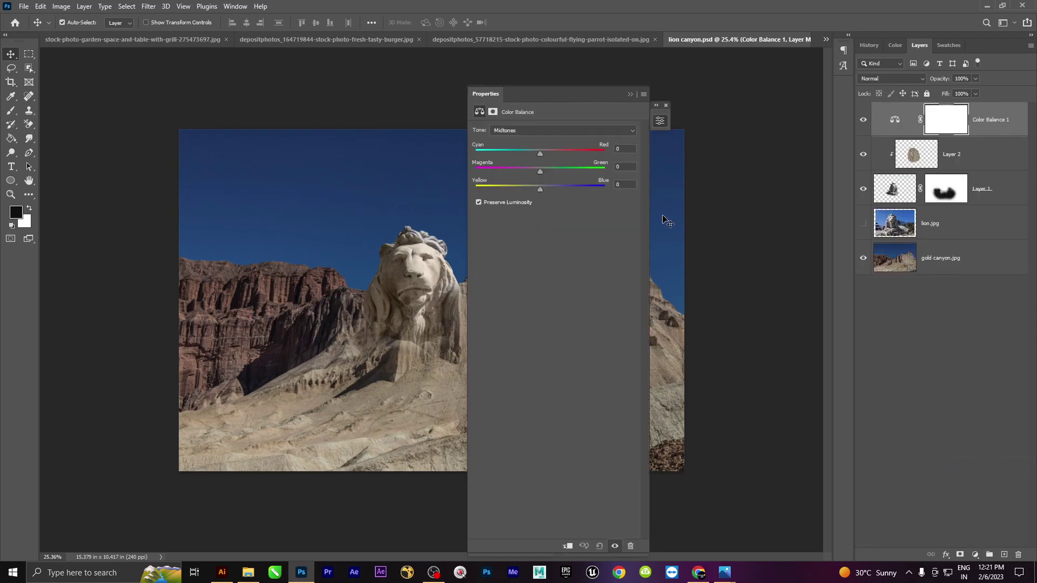
pyautogui.moveTo(562, 96); pyautogui.dragTo(842, 114)
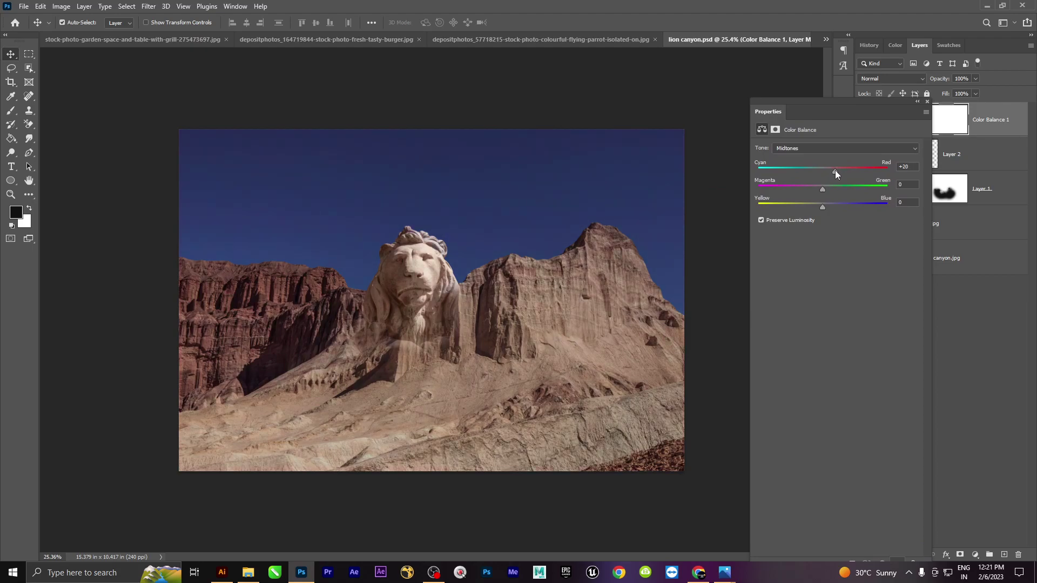
pyautogui.moveTo(822, 190); pyautogui.dragTo(826, 190)
pyautogui.moveTo(828, 206); pyautogui.dragTo(819, 206)
pyautogui.click(917, 101)
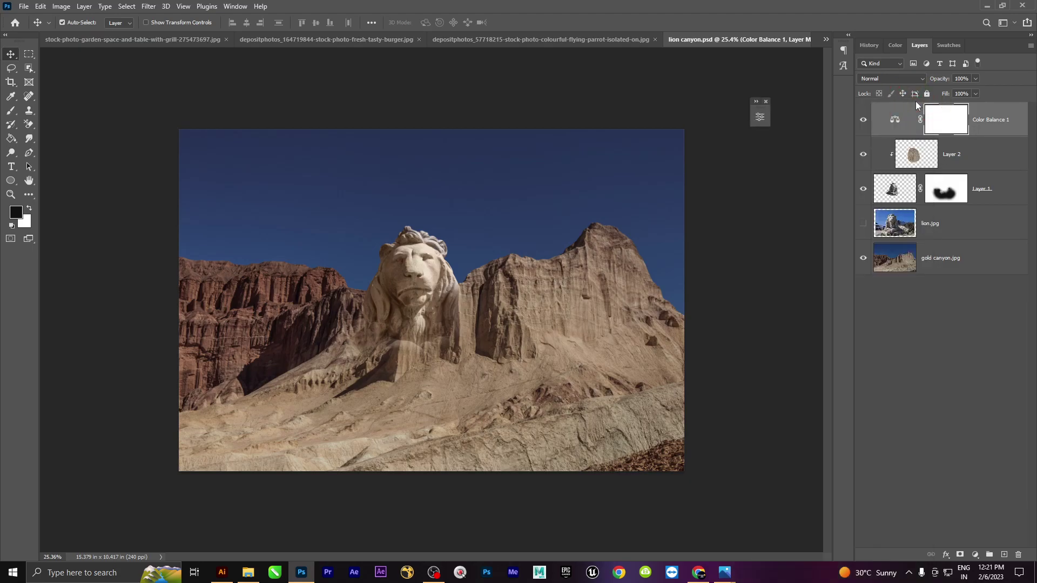
# Paint black over the upper-left sky on the Color Balance 1 mask with a 1100 px brush at 40% opacity and 45% flow.
pyautogui.click(478, 197)
pyautogui.click(863, 223)
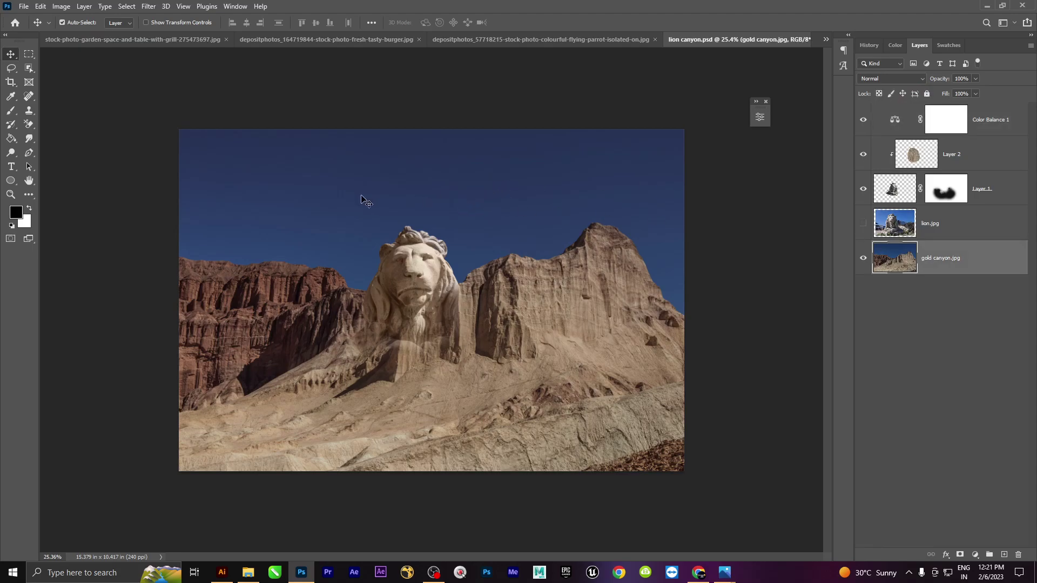
pyautogui.click(910, 127)
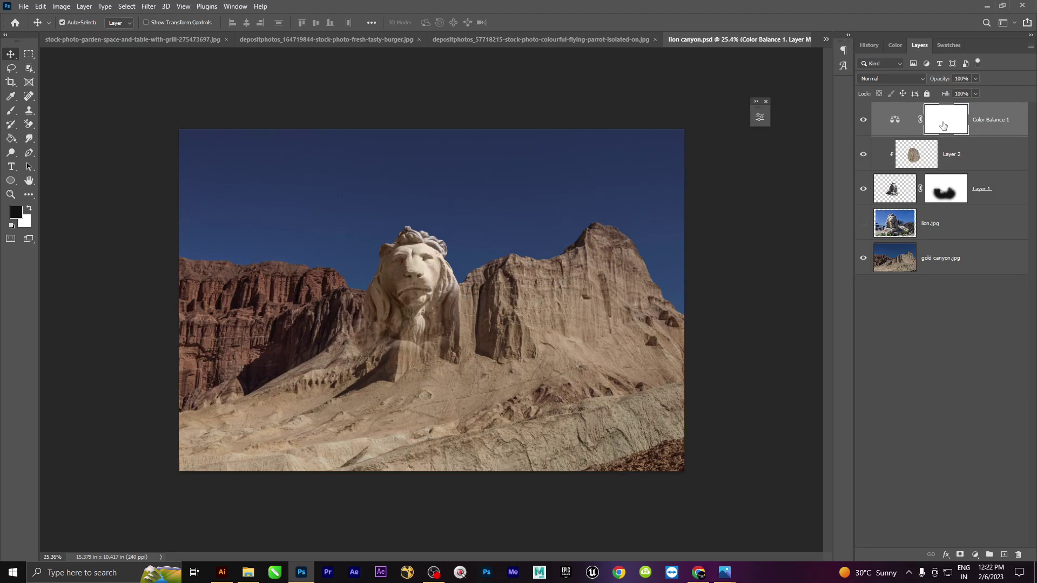
pyautogui.press('b')
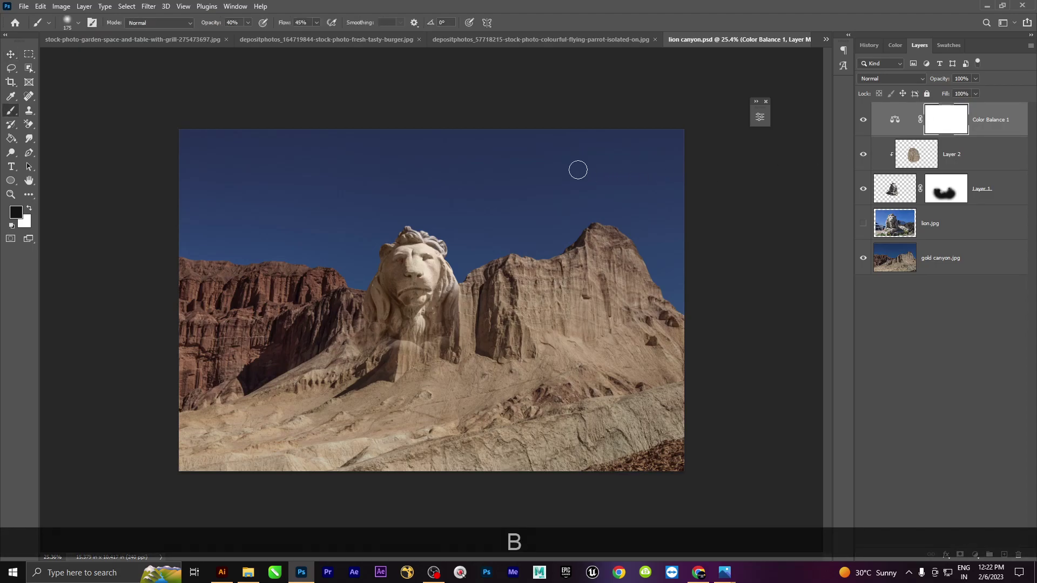
pyautogui.press(']')
pyautogui.press(']')
pyautogui.press(']')
pyautogui.press(']')
pyautogui.press(']')
pyautogui.press(']')
pyautogui.press(']')
pyautogui.press(']')
pyautogui.press(']')
pyautogui.press(']')
pyautogui.press(']')
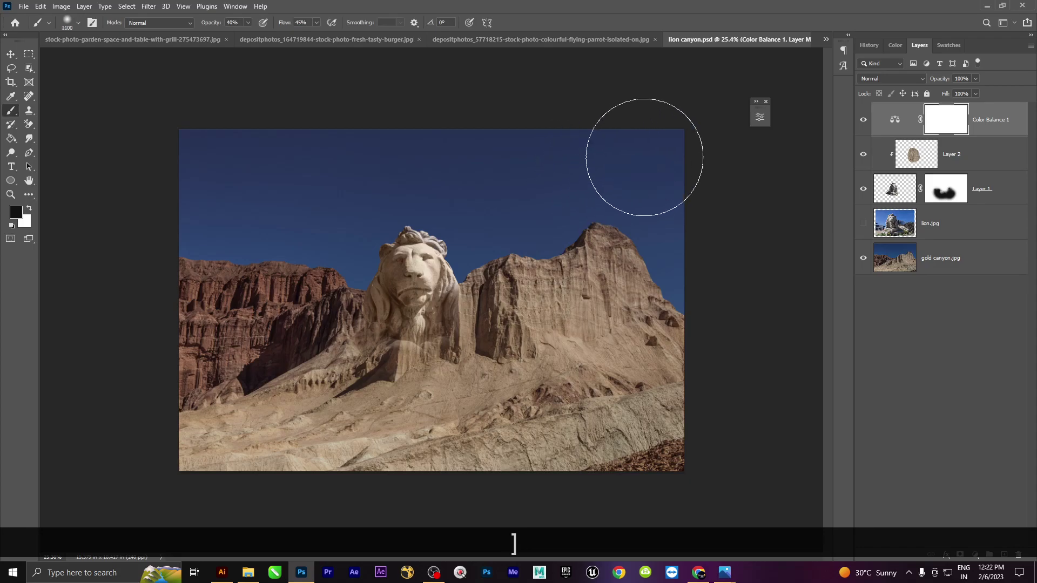
pyautogui.moveTo(328, 142)
pyautogui.mouseDown()
pyautogui.moveTo(234, 148)
pyautogui.moveTo(220, 188)
pyautogui.moveTo(195, 198)
pyautogui.moveTo(249, 172)
pyautogui.moveTo(221, 178)
pyautogui.moveTo(254, 216)
pyautogui.mouseUp()
# Raise the brush flow and opacity to 100% and paint black across the sky on the Color Balance 1 mask.
pyautogui.click(317, 23)
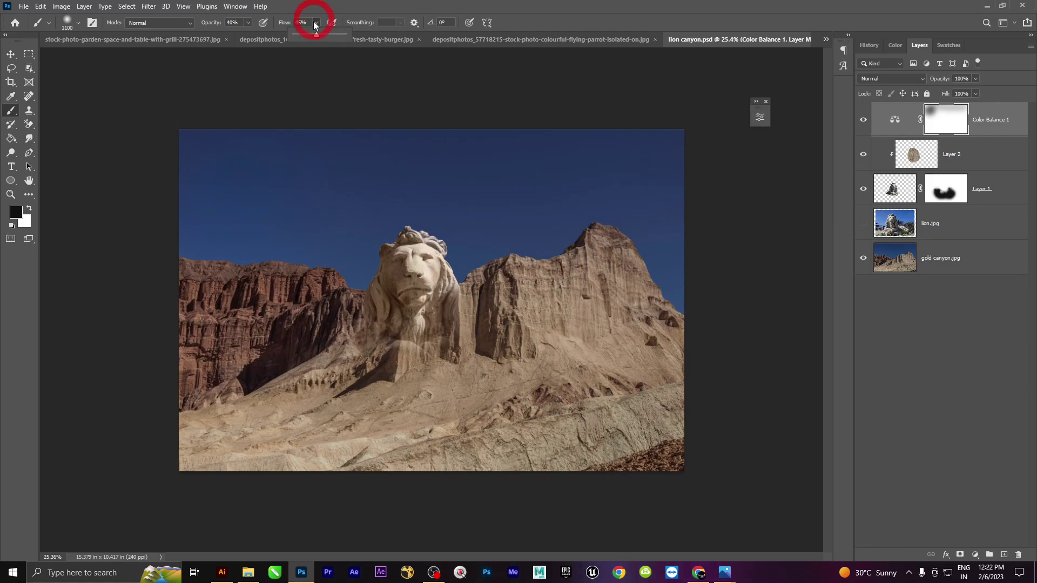
pyautogui.moveTo(316, 35); pyautogui.dragTo(346, 35)
pyautogui.moveTo(248, 23)
pyautogui.mouseDown()
pyautogui.moveTo(281, 36)
pyautogui.moveTo(714, 60)
pyautogui.mouseUp()
pyautogui.moveTo(115, 173)
pyautogui.mouseDown()
pyautogui.moveTo(394, 132)
pyautogui.moveTo(599, 153)
pyautogui.moveTo(665, 228)
pyautogui.moveTo(505, 201)
pyautogui.moveTo(549, 194)
pyautogui.moveTo(465, 139)
pyautogui.mouseUp()
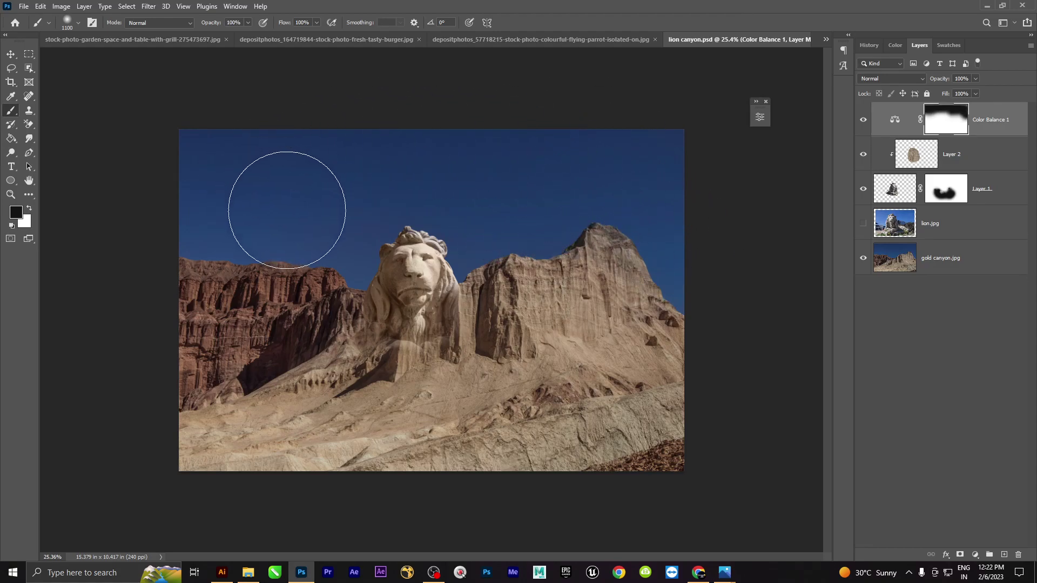
pyautogui.moveTo(128, 203)
pyautogui.mouseDown()
pyautogui.moveTo(119, 223)
pyautogui.moveTo(189, 206)
pyautogui.mouseUp()
pyautogui.click(236, 115)
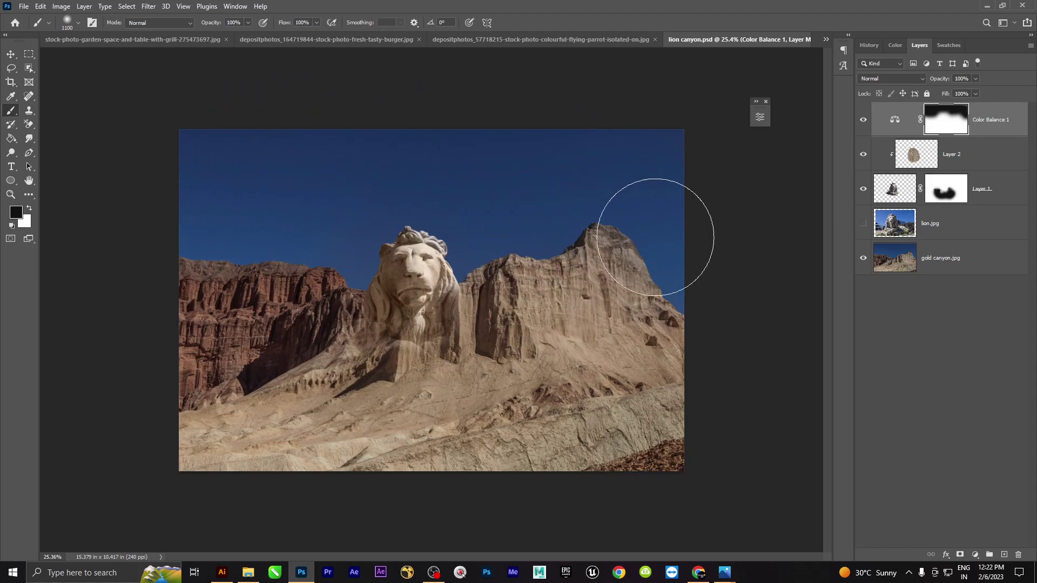
# Try Sky Replacement on the gold canyon.jpg layer with the preselected cloudy sky output to new layers, and undo it.
pyautogui.click(909, 228)
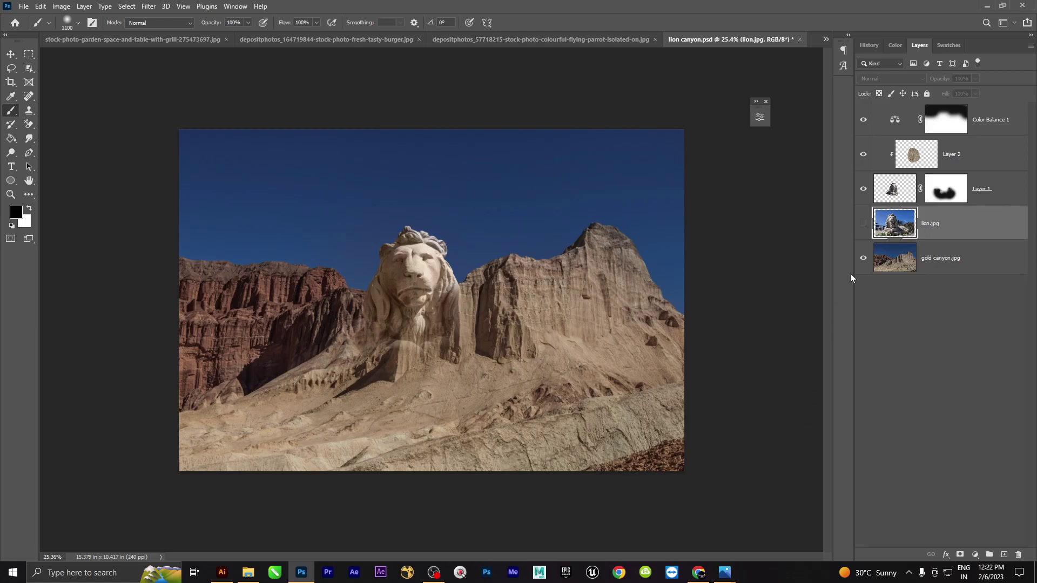
pyautogui.click(894, 263)
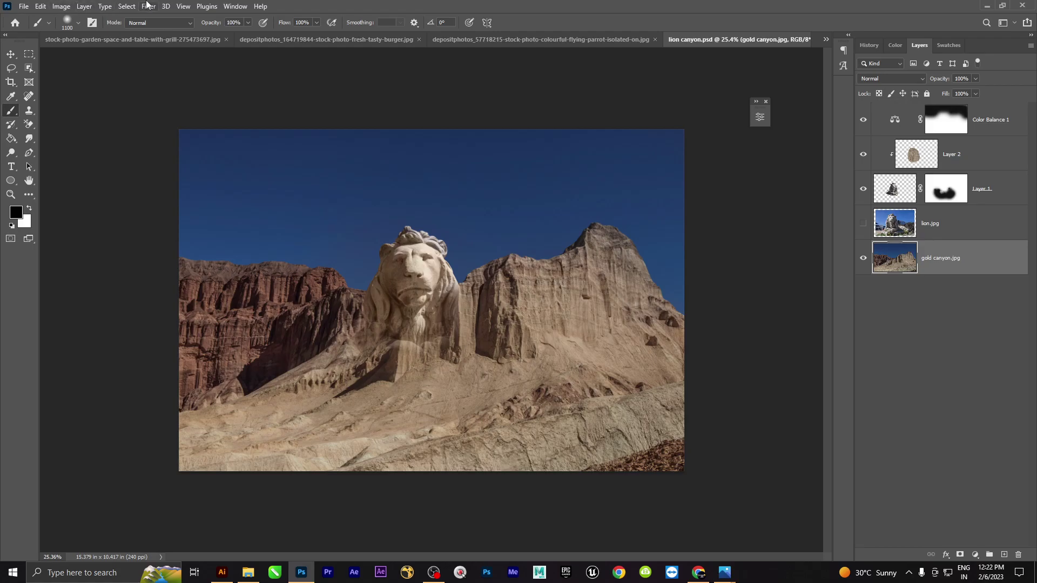
pyautogui.click(41, 6)
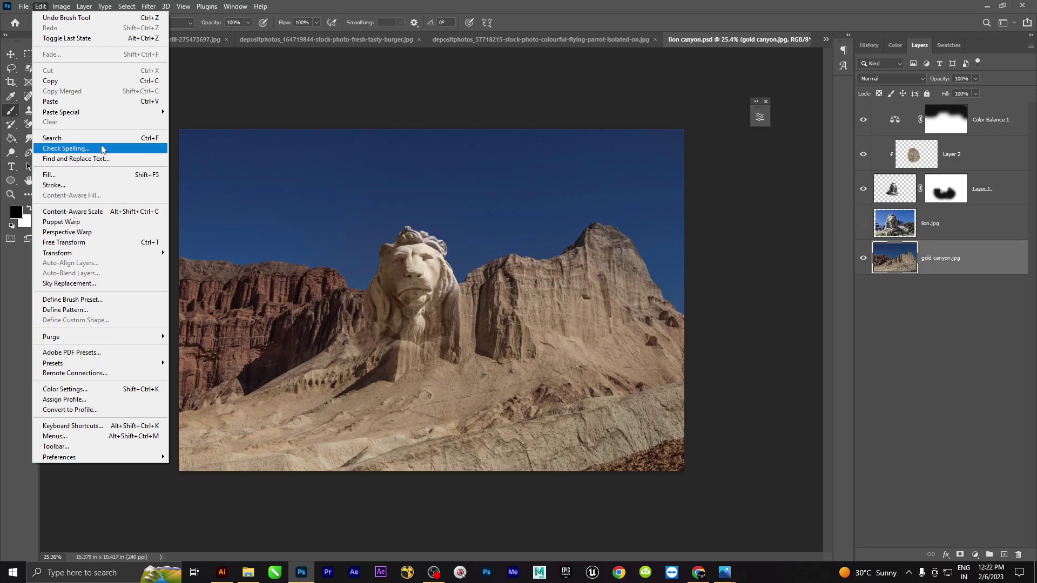
pyautogui.click(105, 282)
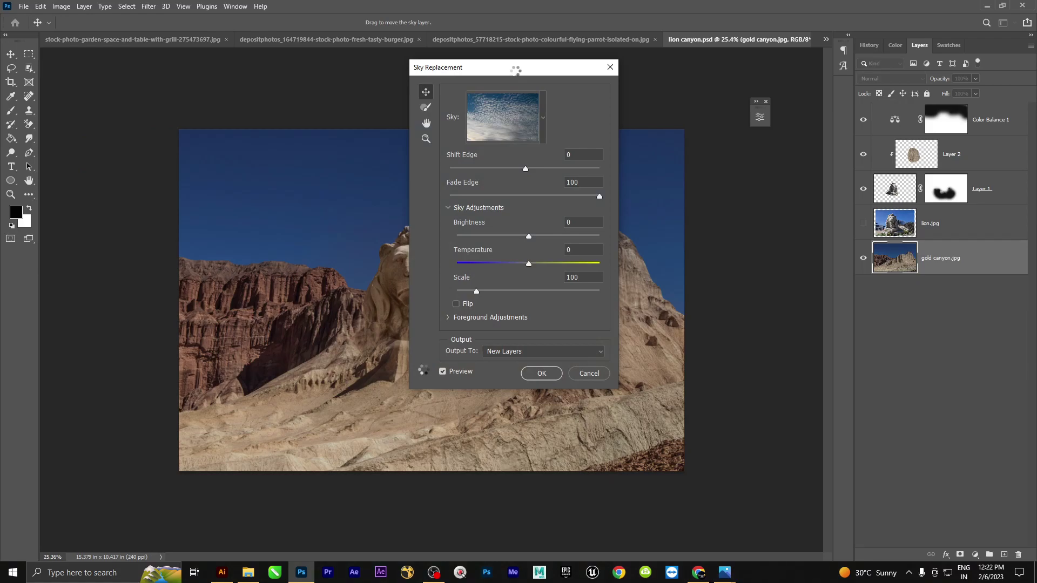
pyautogui.moveTo(516, 70); pyautogui.dragTo(784, 72)
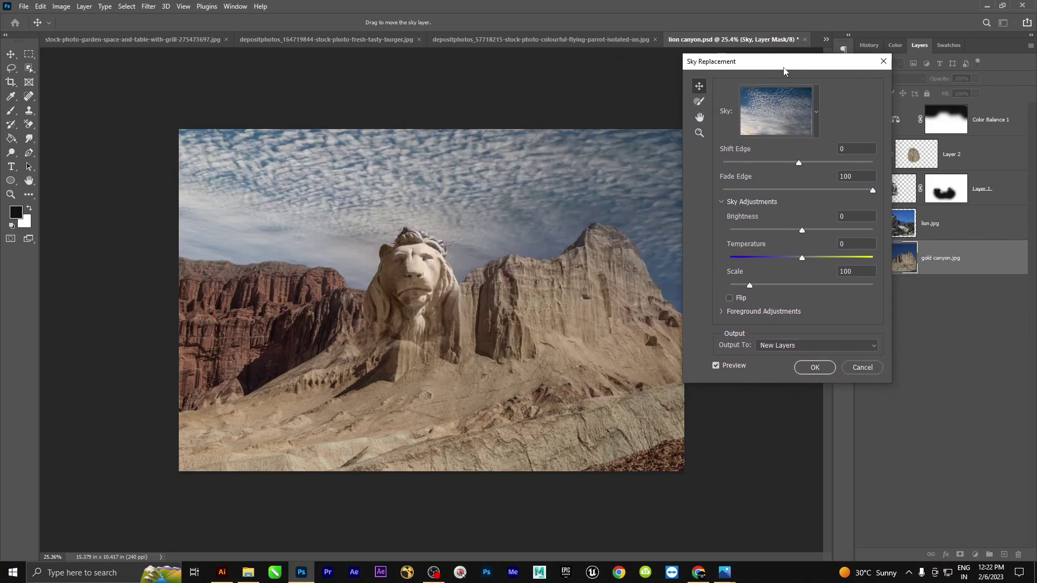
pyautogui.click(815, 367)
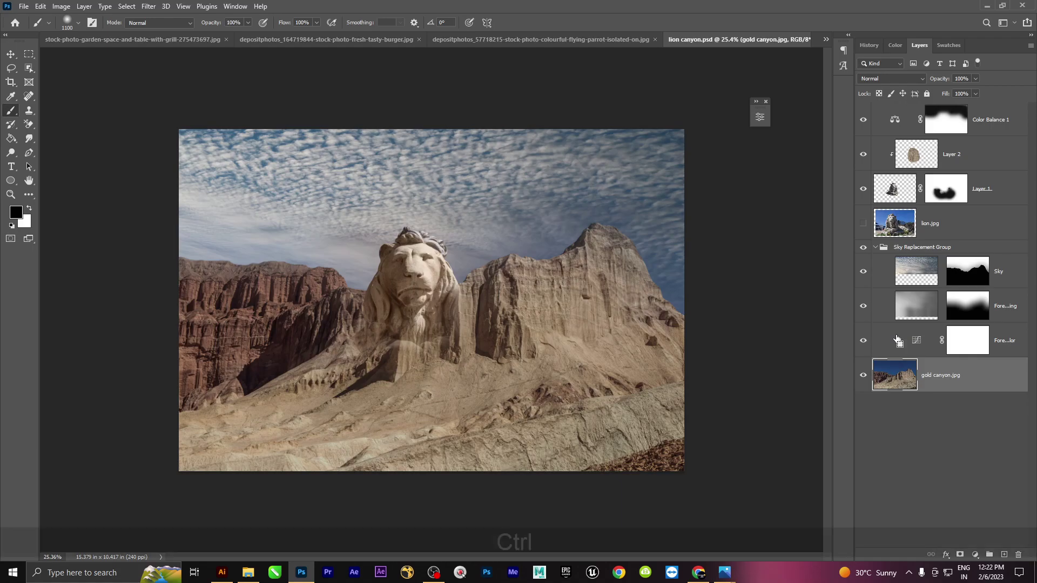
pyautogui.hotkey('ctrl', 'z')
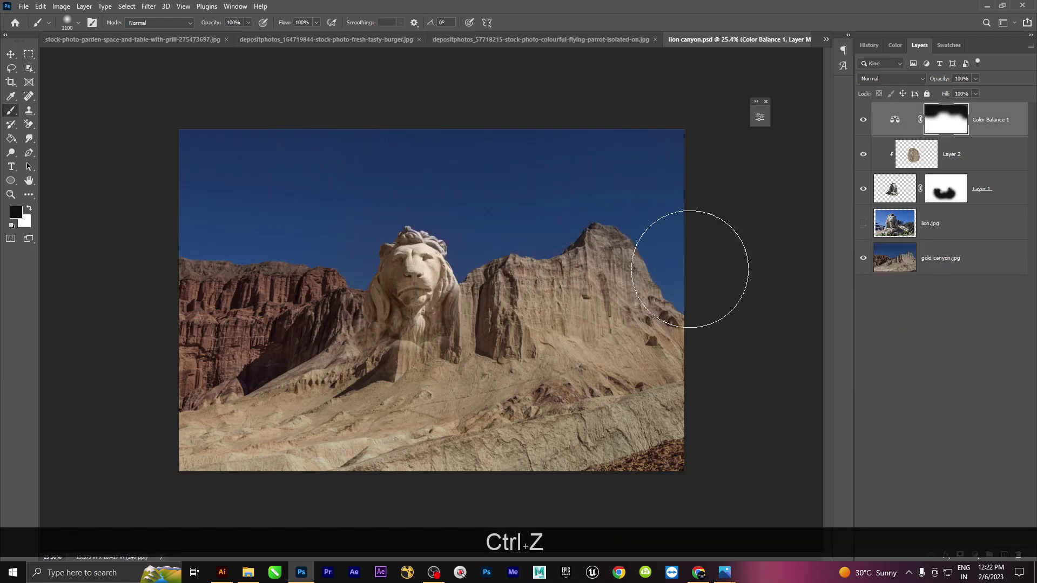
# Start Sky Replacement on the gold canyon.jpg layer and open the sky presets.
pyautogui.click(909, 262)
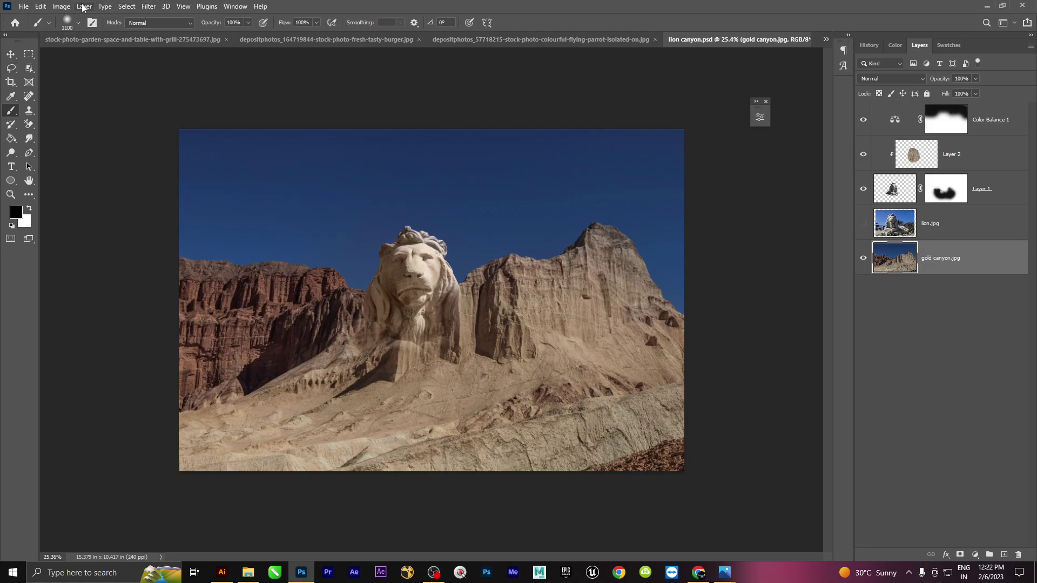
pyautogui.click(45, 8)
pyautogui.click(84, 282)
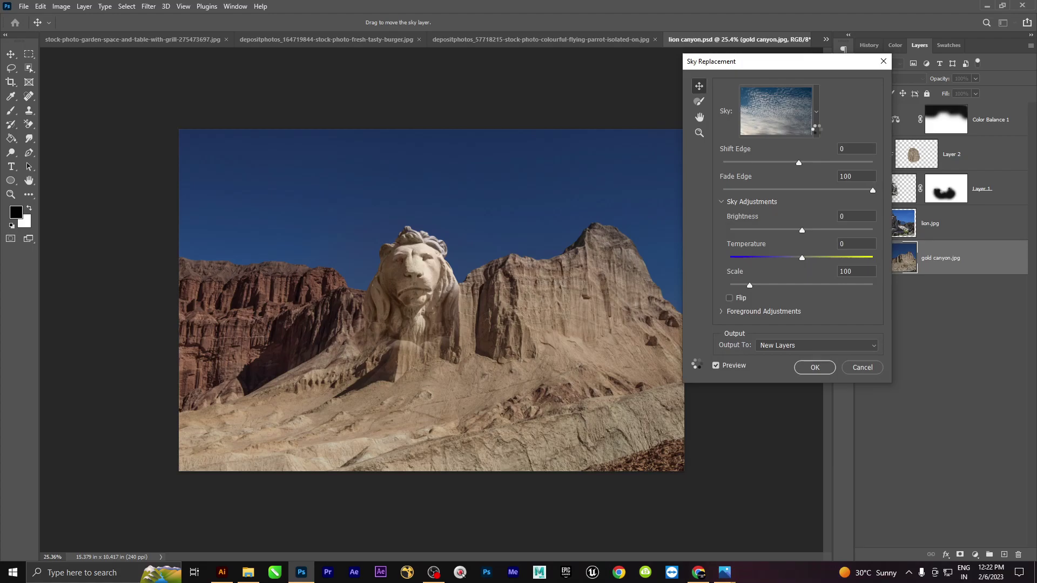
pyautogui.click(815, 133)
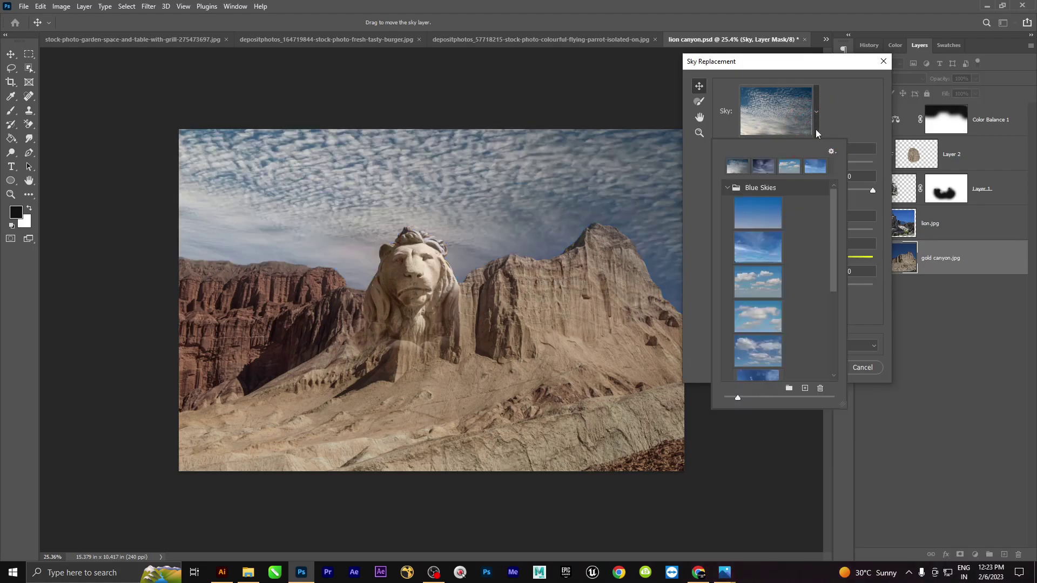
# Compare several Blue Skies presets, choose the fifth one with scattered white clouds, and apply the sky replacement as new layers.
pyautogui.click(759, 286)
pyautogui.click(758, 316)
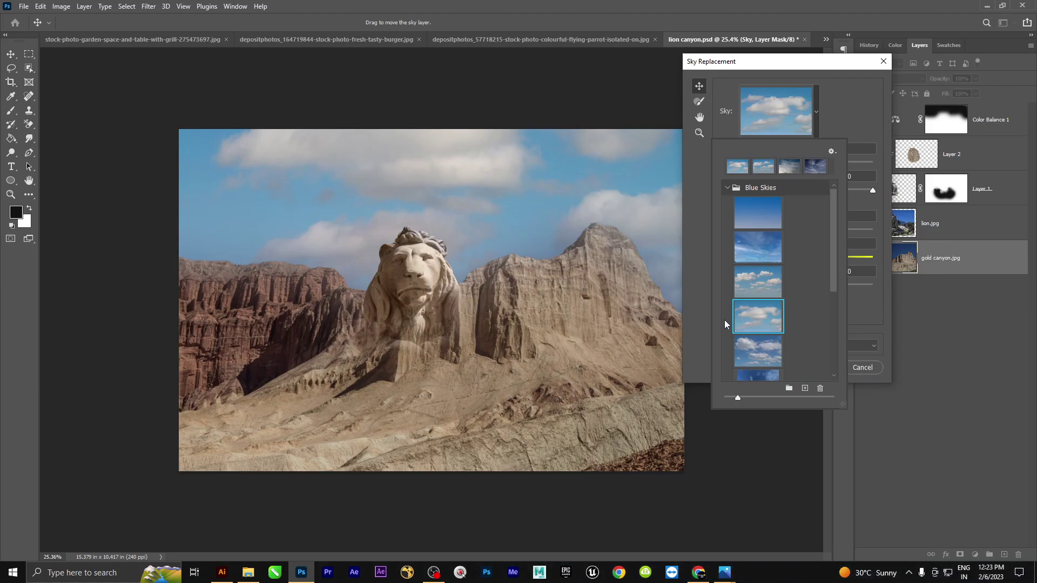
pyautogui.click(759, 354)
pyautogui.scroll(-1, 774, 332)
pyautogui.click(758, 340)
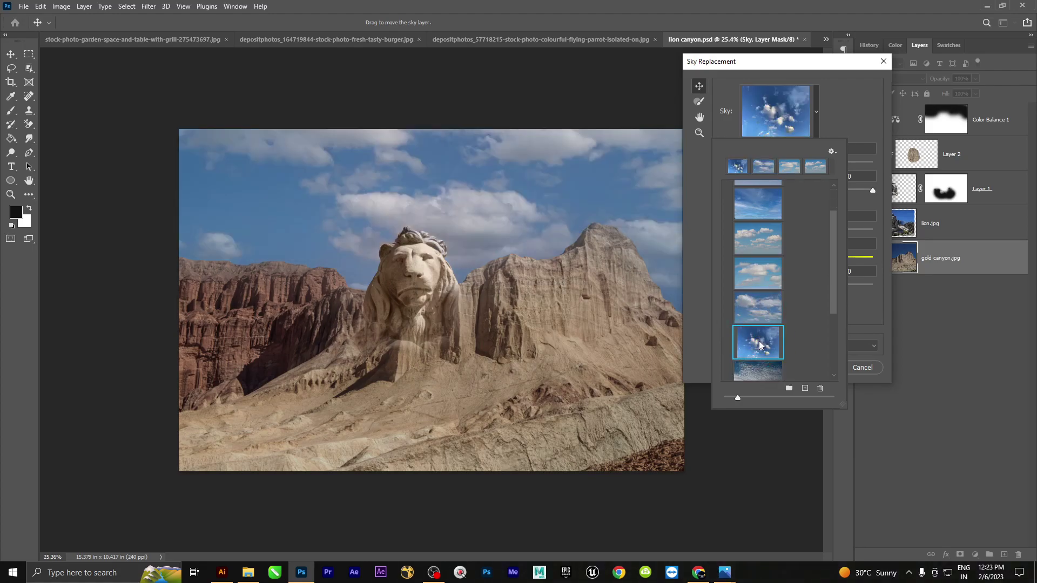
pyautogui.click(768, 306)
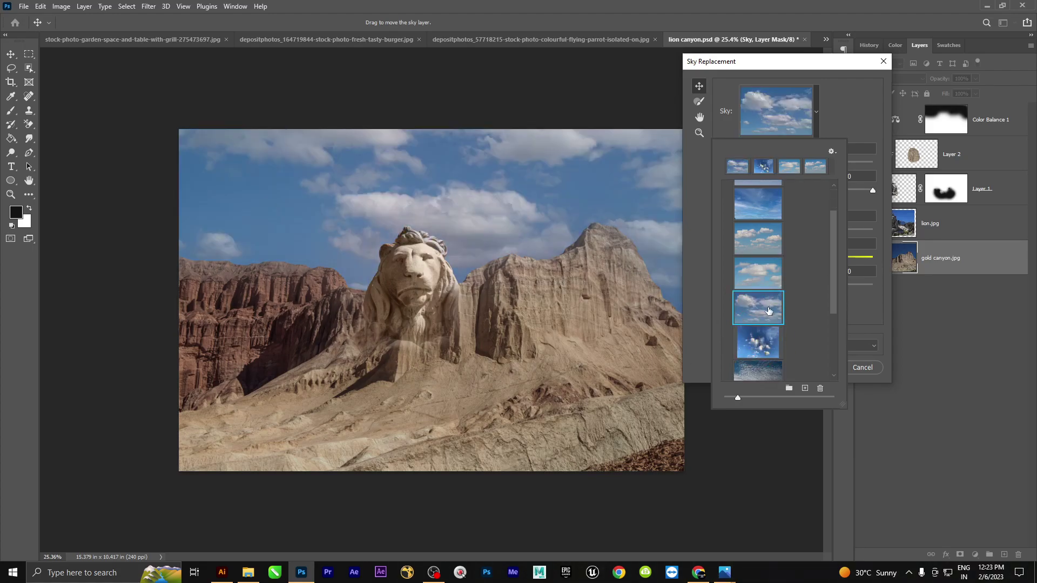
pyautogui.scroll(-1, 768, 310)
pyautogui.click(854, 101)
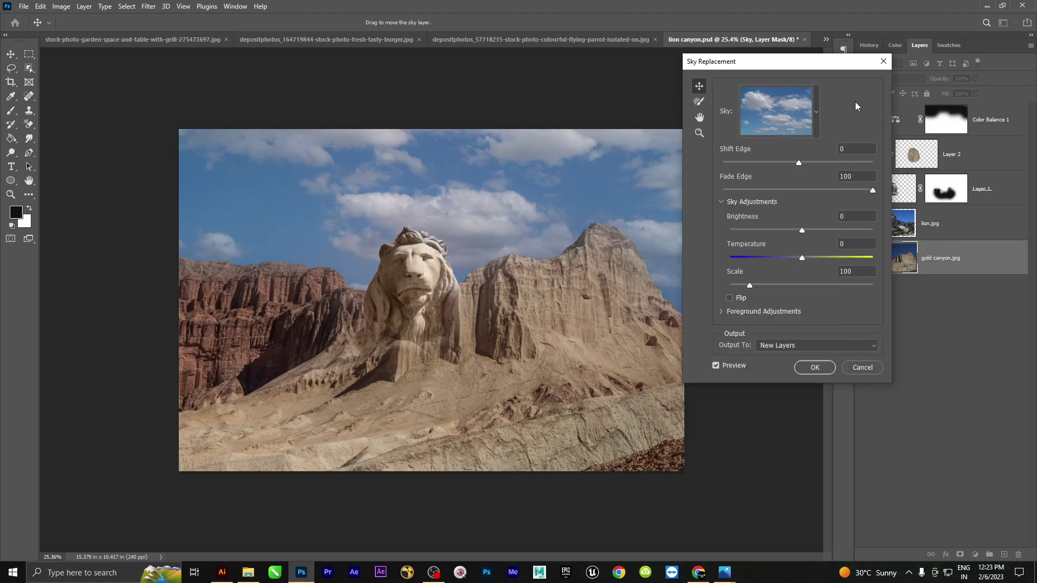
pyautogui.click(813, 367)
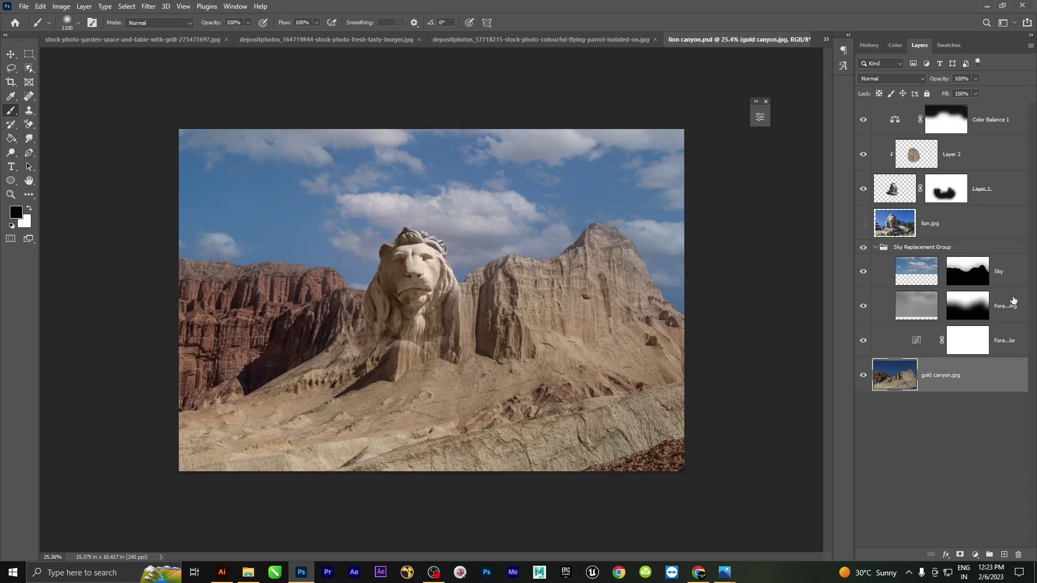
# Collapse the Sky Replacement Group and toggle its visibility to compare the canyon with and without the new sky.
pyautogui.click(875, 249)
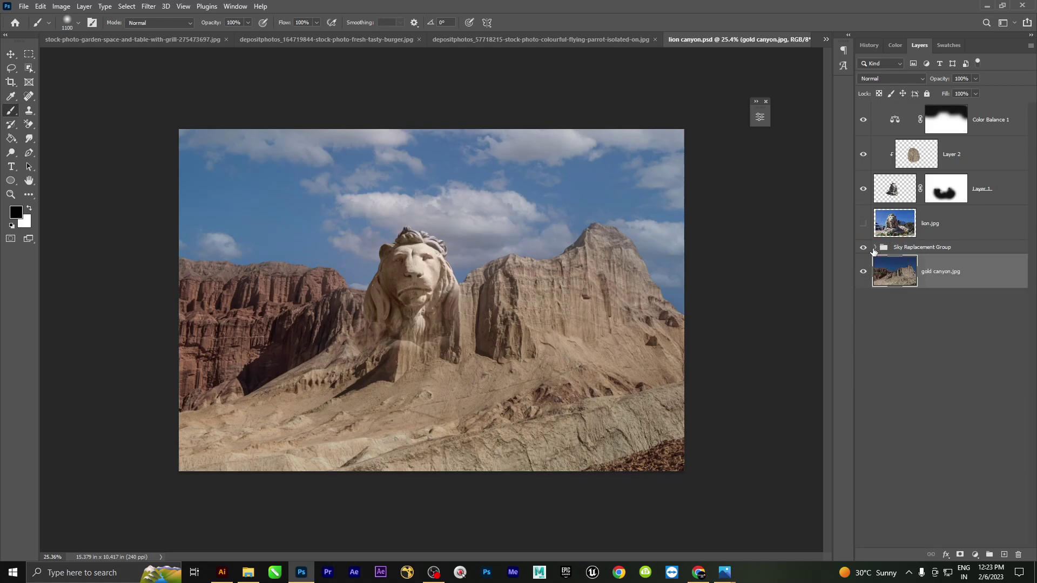
pyautogui.click(864, 249)
pyautogui.click(864, 248)
pyautogui.click(864, 248)
pyautogui.click(864, 248)
# Review the Color Balance 1 mask and the Layer 1 mask in turn, and deselect all layers.
pyautogui.click(930, 120)
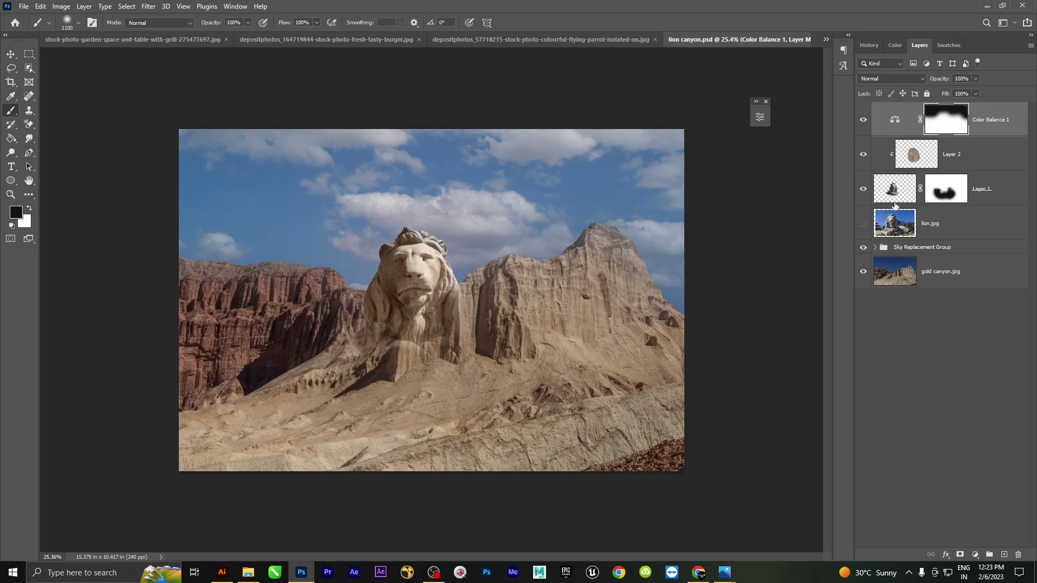
pyautogui.click(944, 195)
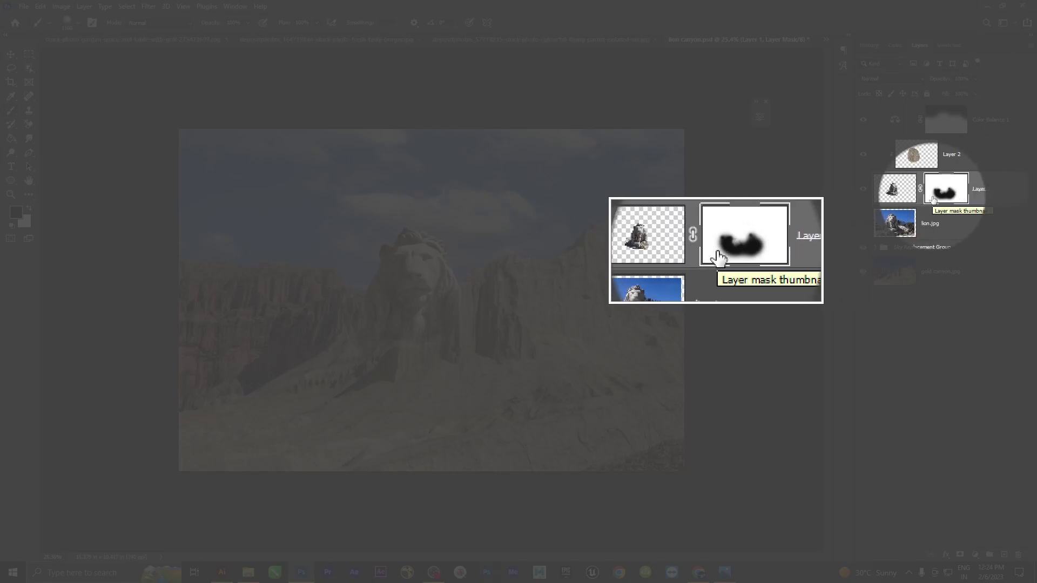
pyautogui.press('KP_1')
pyautogui.press('KP_3')
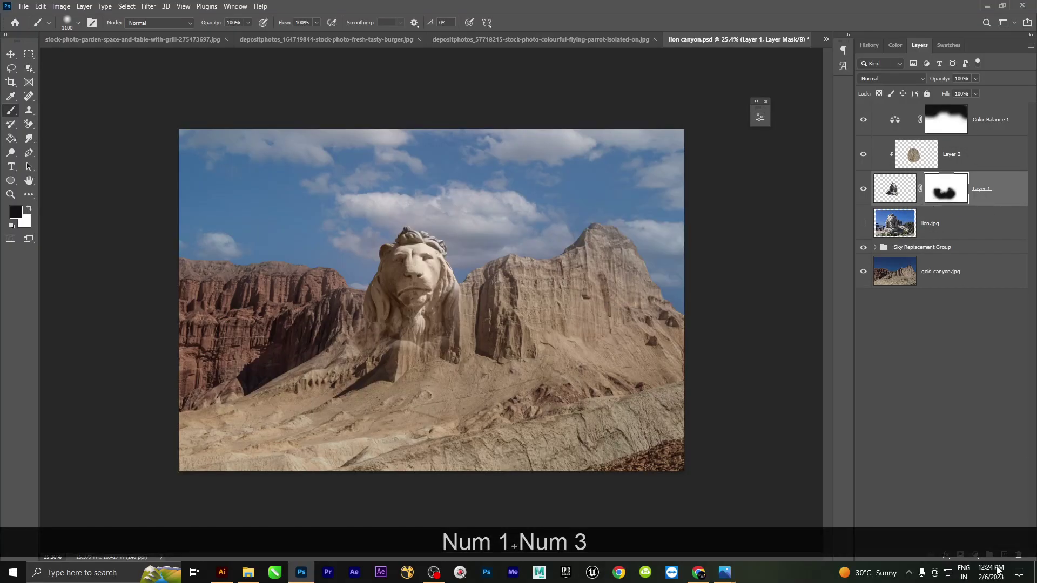
pyautogui.click(896, 426)
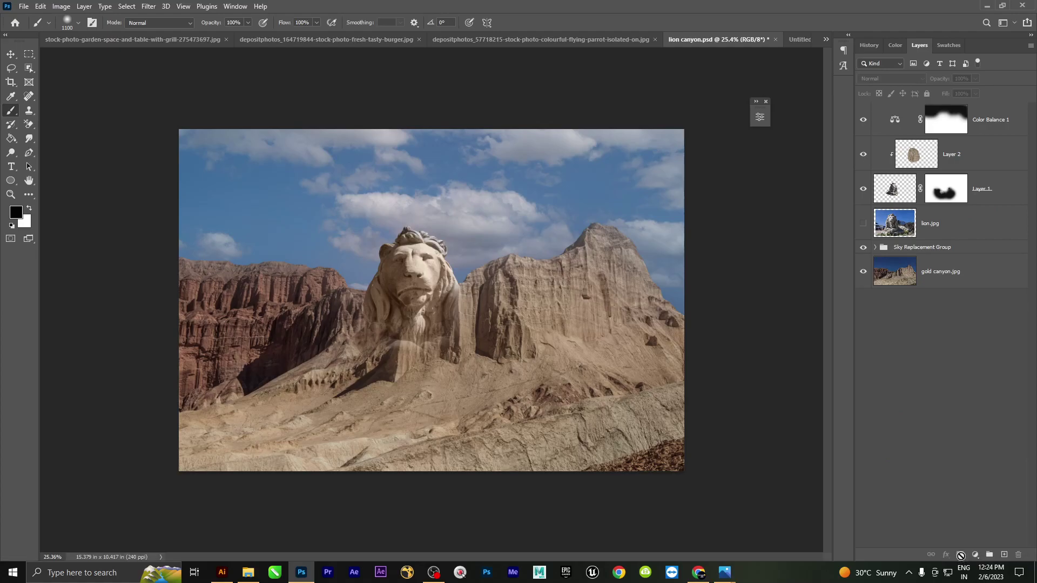
pyautogui.press('KP_1')
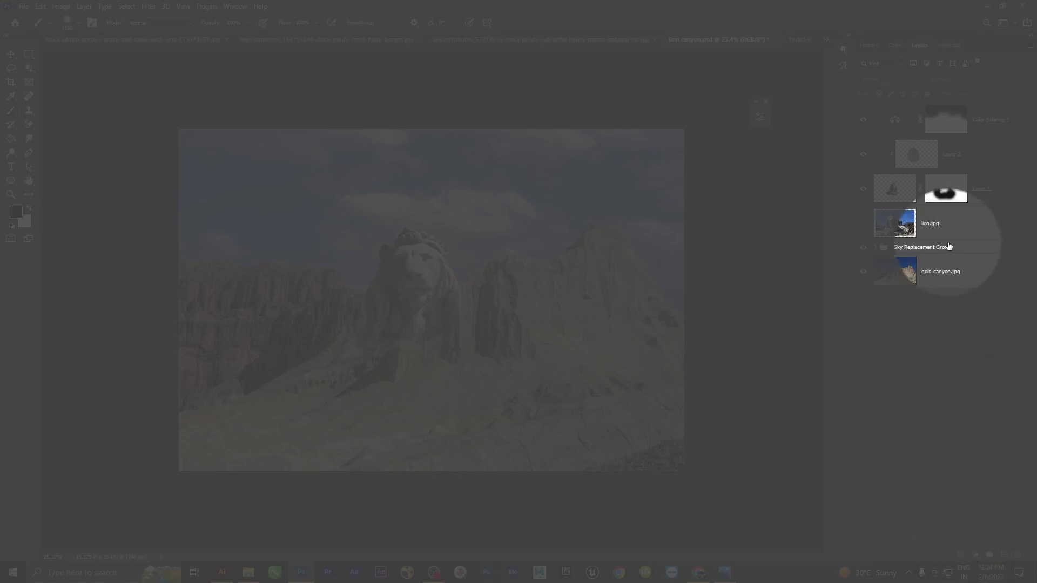
pyautogui.press('KP_1')
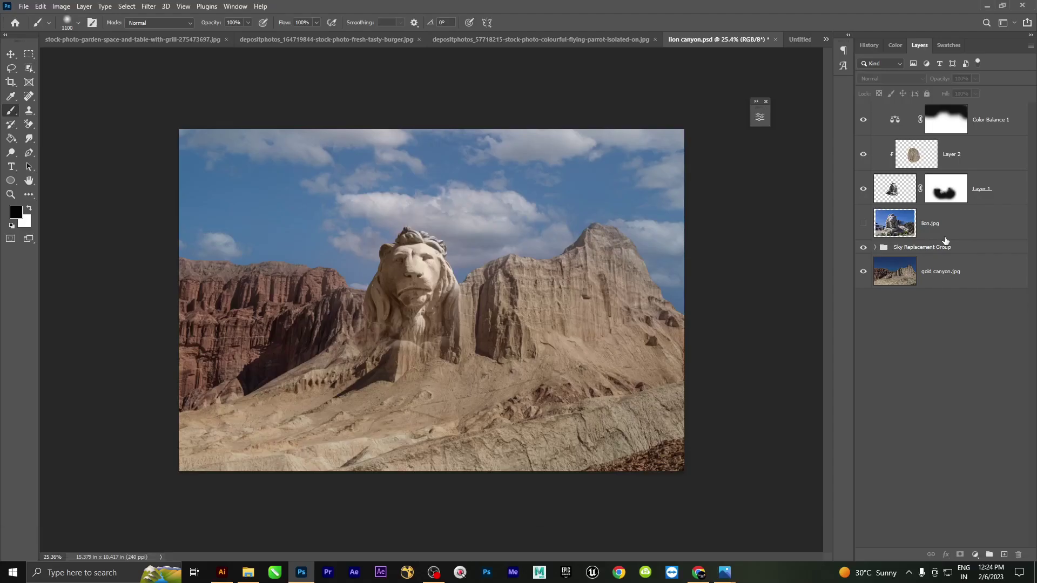
# Select Layer 2 and toggle its clipping to Layer 1 off and on to compare the colour effect on the lion.
pyautogui.click(960, 162)
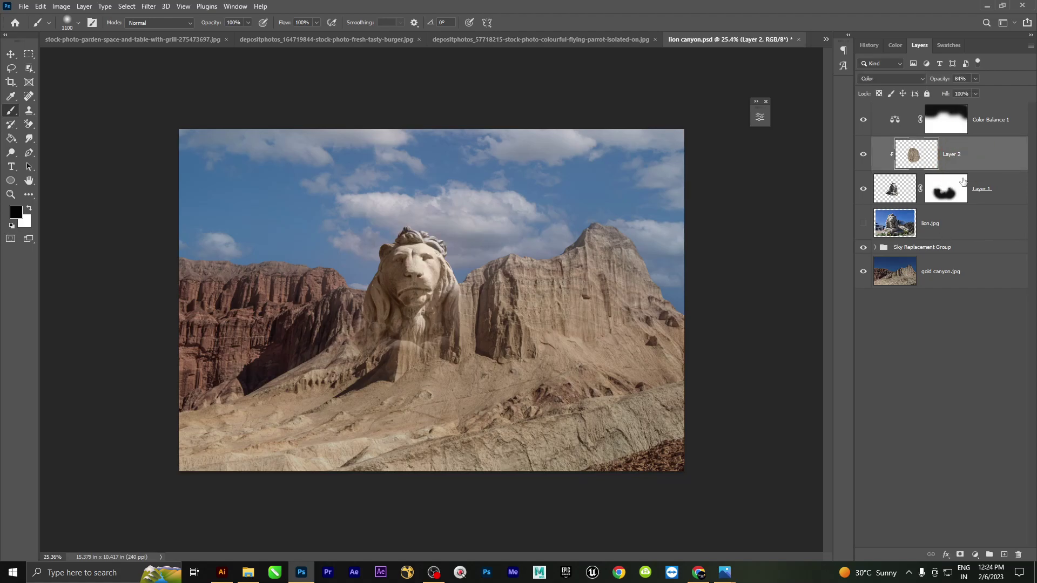
pyautogui.press('alt')
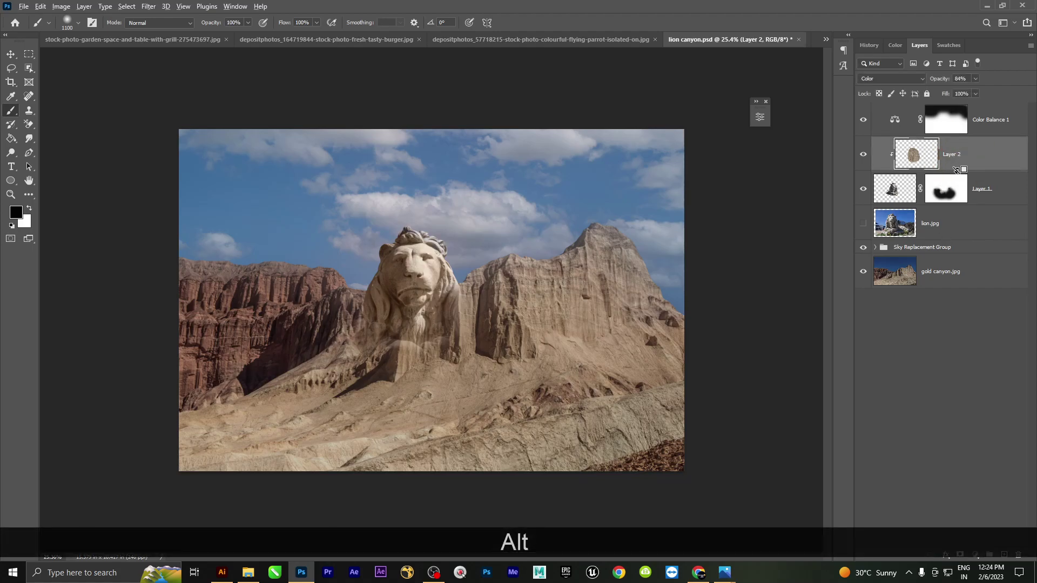
pyautogui.keyDown('alt'); pyautogui.click(883, 170); pyautogui.keyUp('alt')
pyautogui.keyDown('alt'); pyautogui.click(882, 169); pyautogui.keyUp('alt')
pyautogui.keyDown('alt'); pyautogui.click(882, 169); pyautogui.keyUp('alt')
pyautogui.keyDown('alt'); pyautogui.click(883, 169); pyautogui.keyUp('alt')
pyautogui.keyDown('alt'); pyautogui.click(882, 169); pyautogui.keyUp('alt')
pyautogui.keyDown('alt'); pyautogui.click(882, 169); pyautogui.keyUp('alt')
pyautogui.click(440, 575)
pyautogui.click(438, 576)
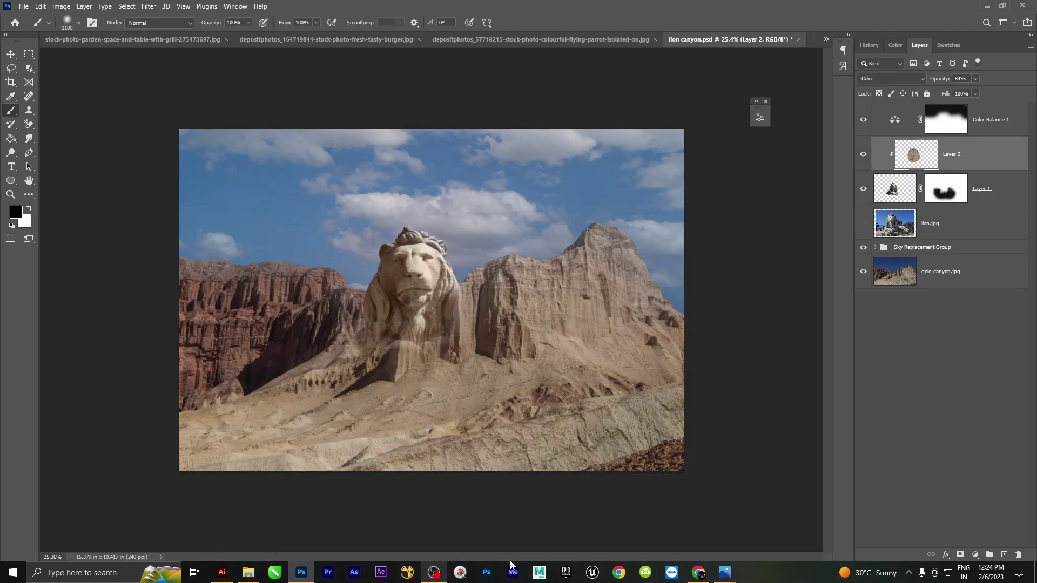